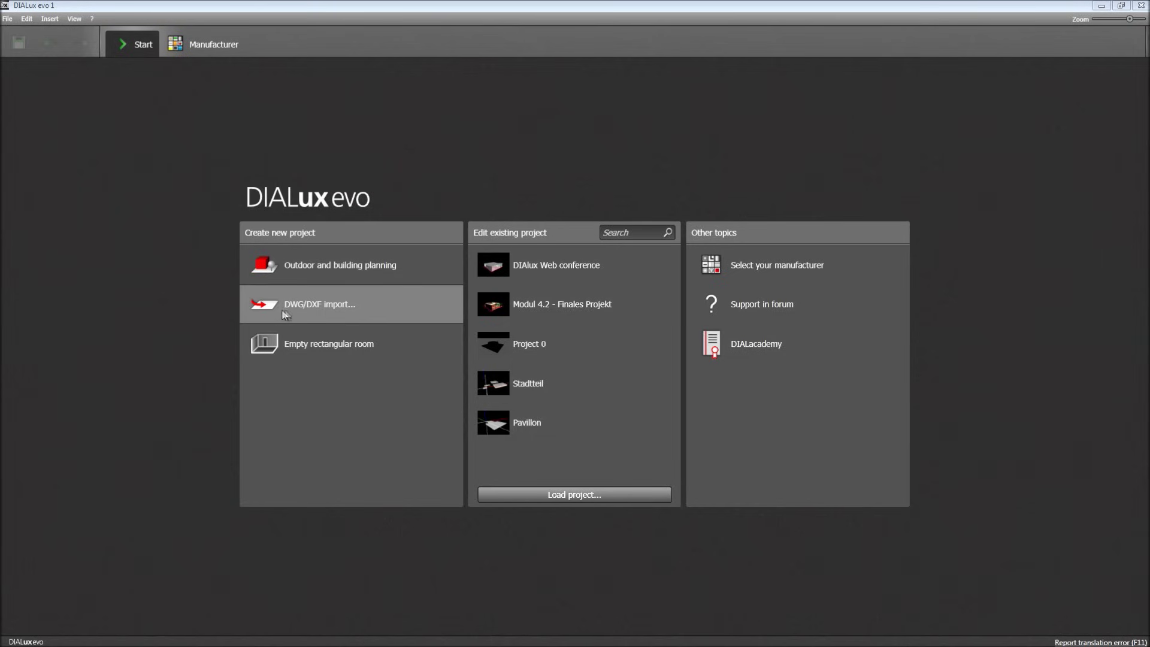
Step: Import LED_Hersteller_ 2012-04-09_Innenraumplanung.dwg as a new project, check it in 3D, then return to 2D
left_click(333, 317)
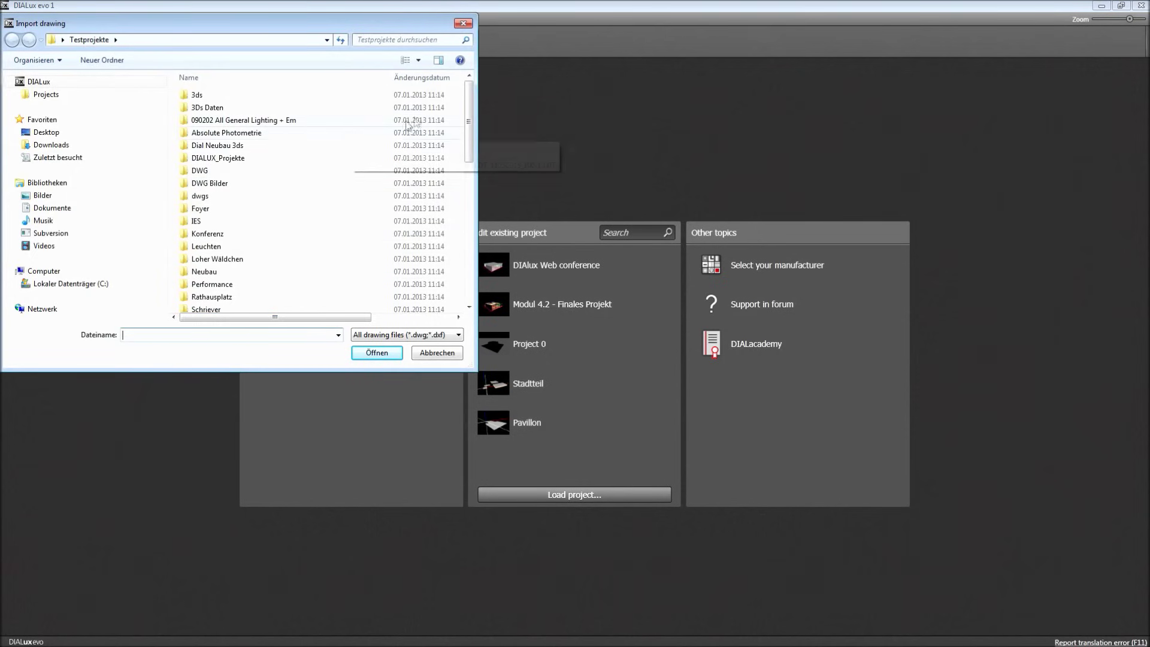
scroll(470, 120, "down", 1)
left_click_drag(470, 120, 469, 209)
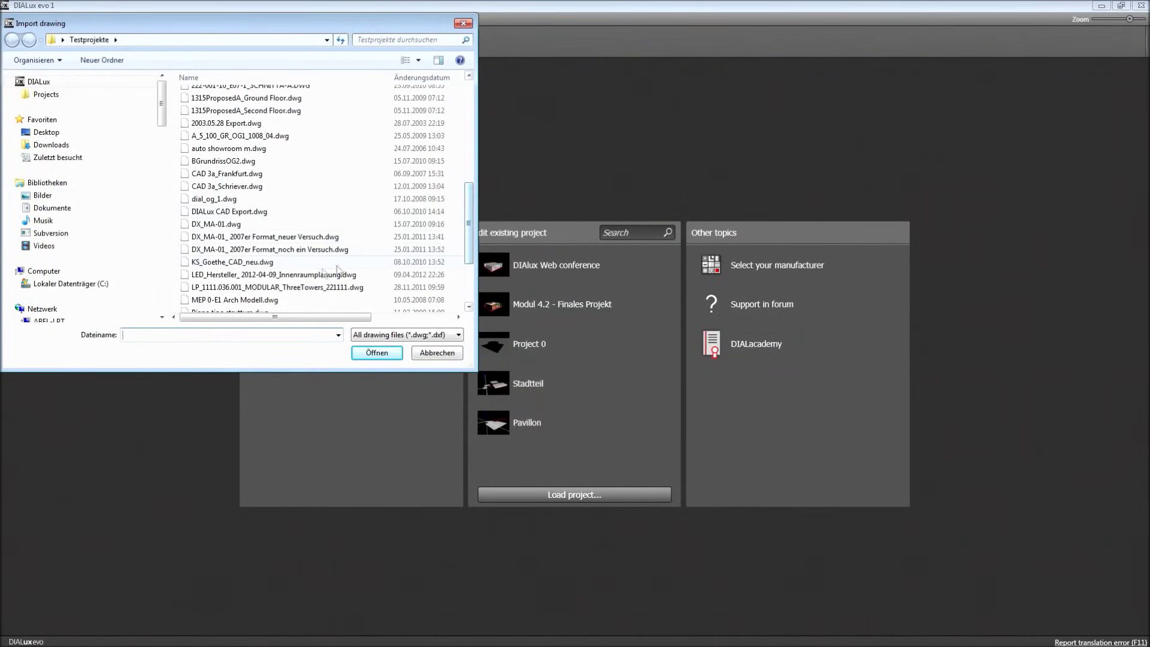
left_click(278, 275)
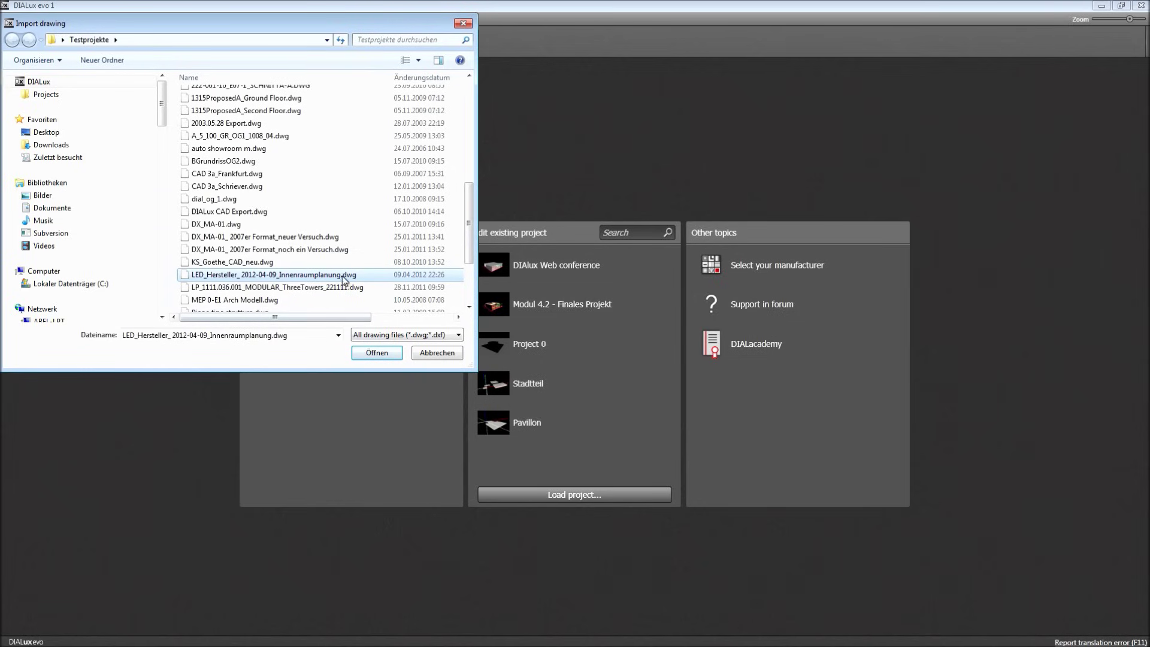
left_click(376, 353)
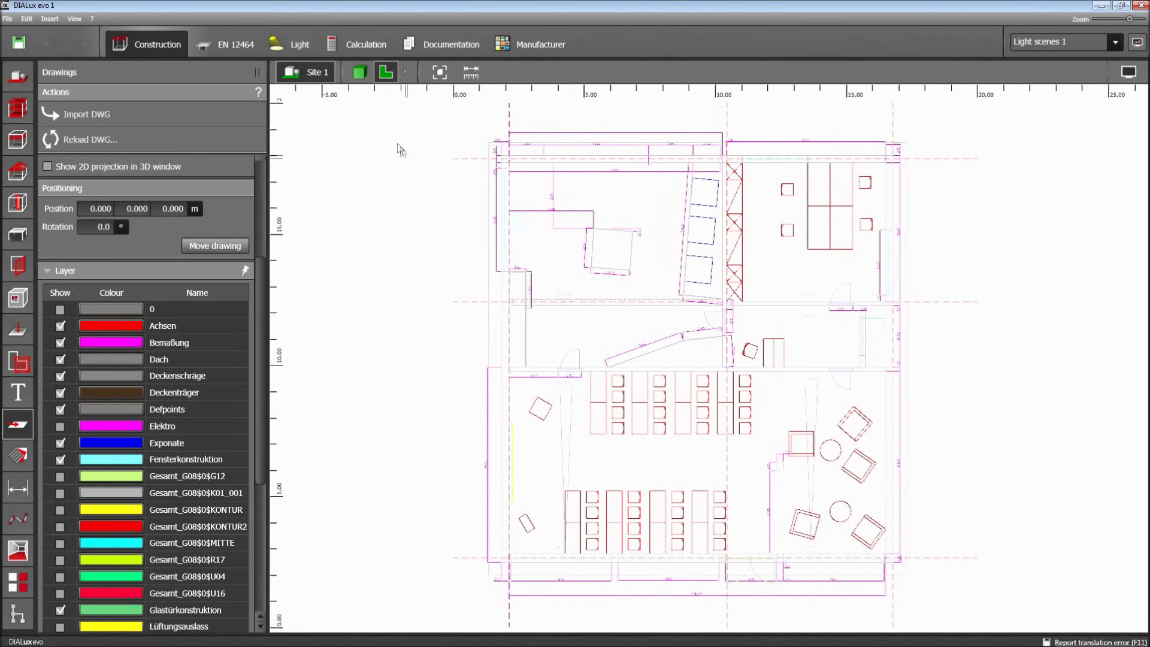
left_click(362, 73)
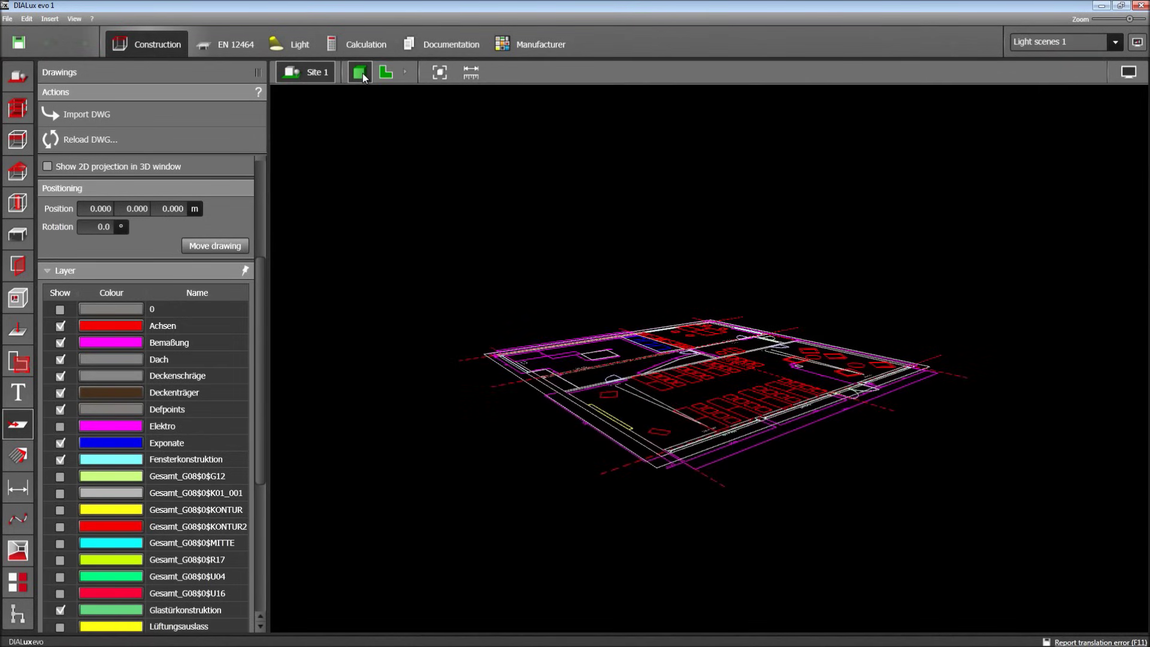
left_click(383, 75)
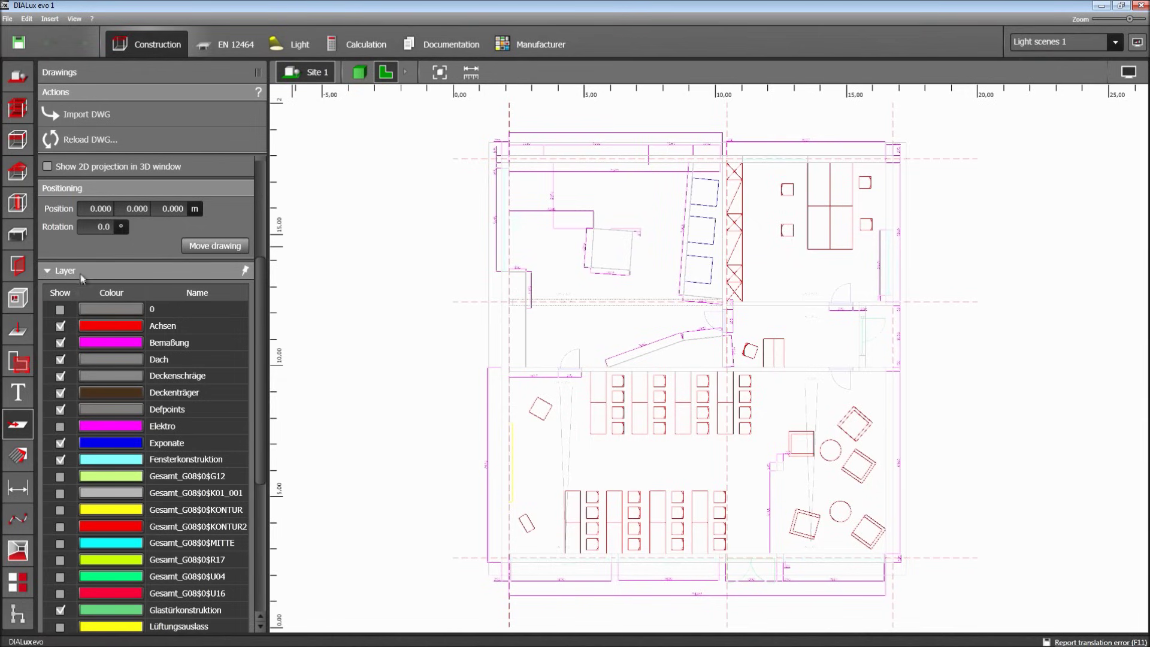
Step: Switch off the Achsen, Bemaßung, Dach, Deckenschräge and Deckenträger layers in the layer list
left_click(61, 326)
left_click(60, 342)
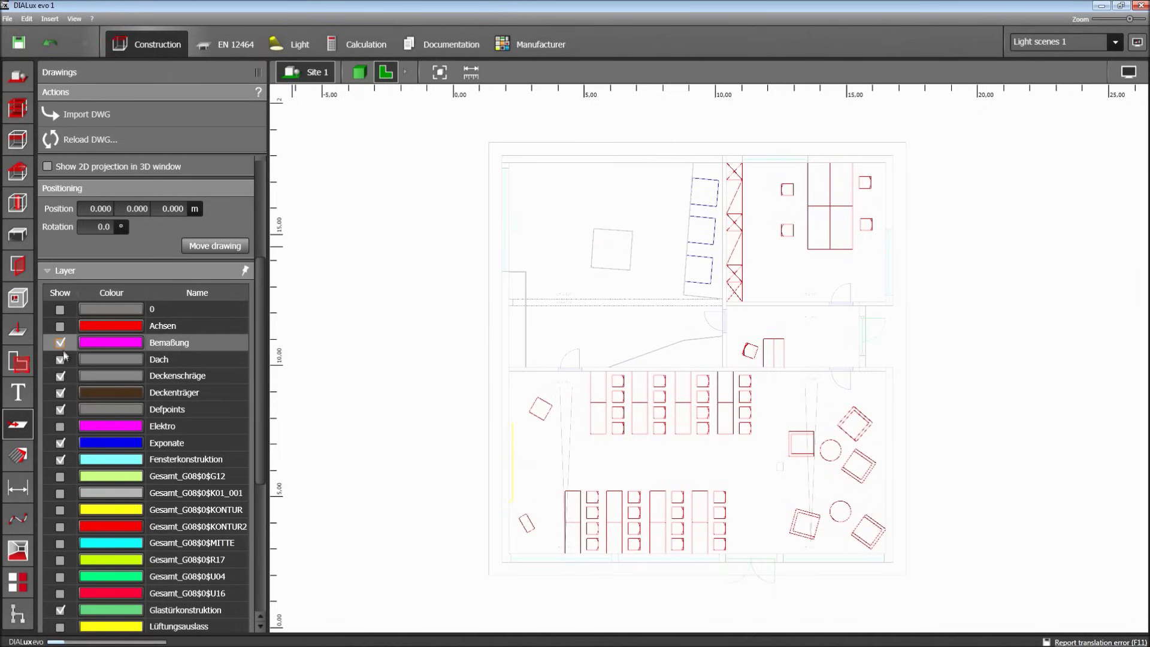
left_click(61, 360)
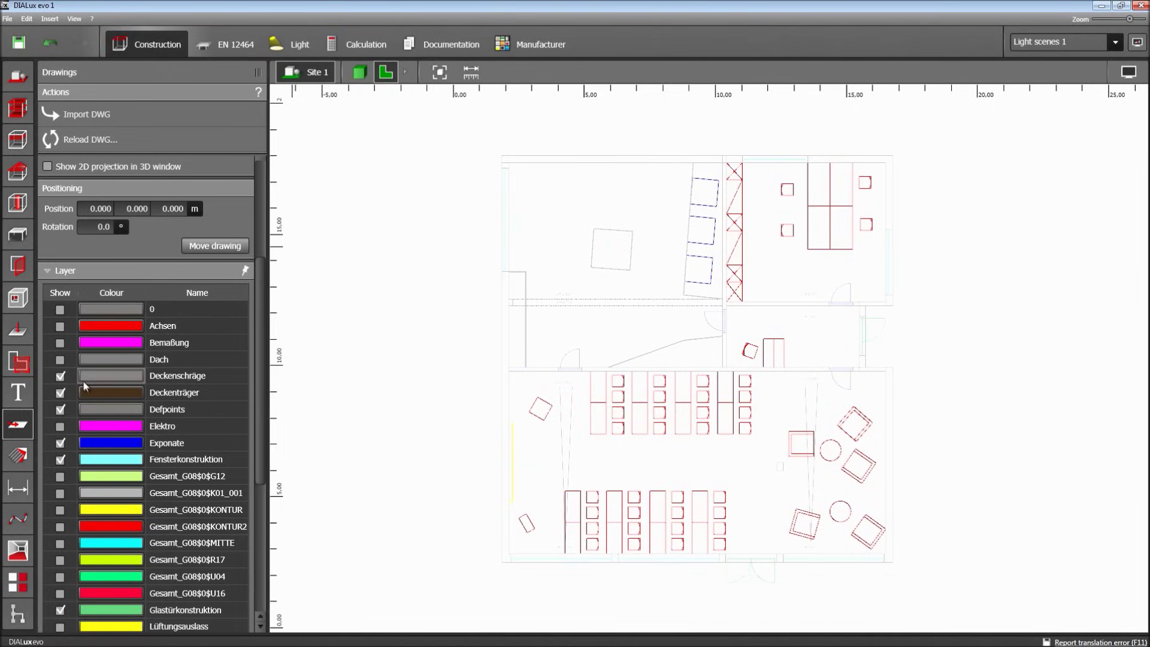
left_click(61, 376)
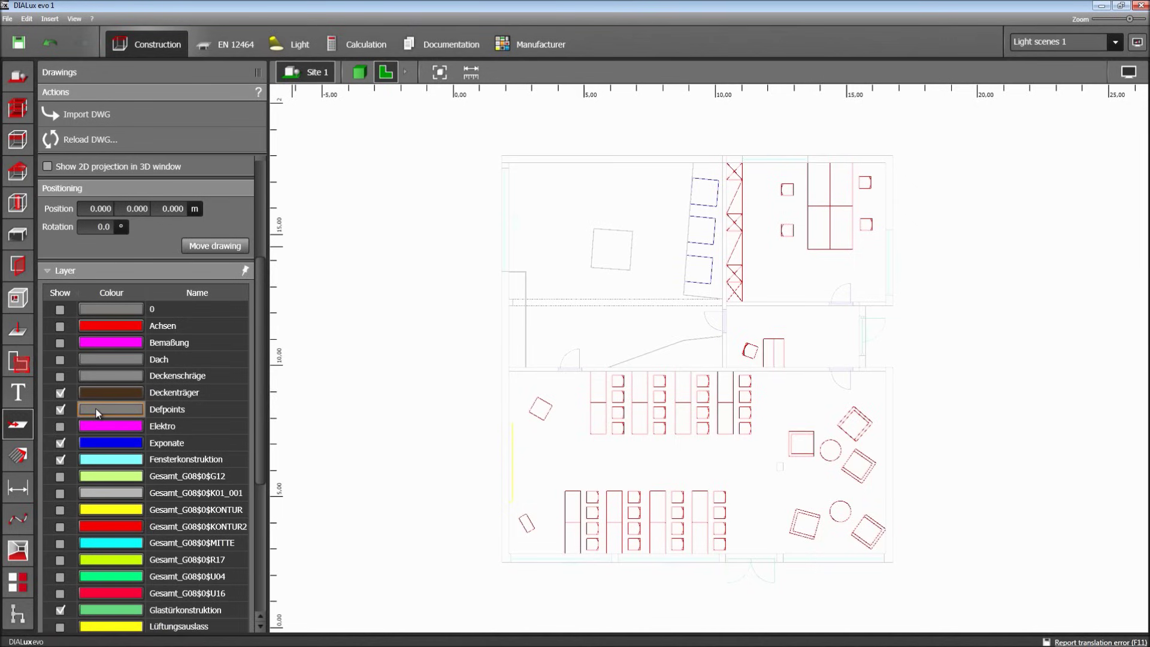
left_click(61, 394)
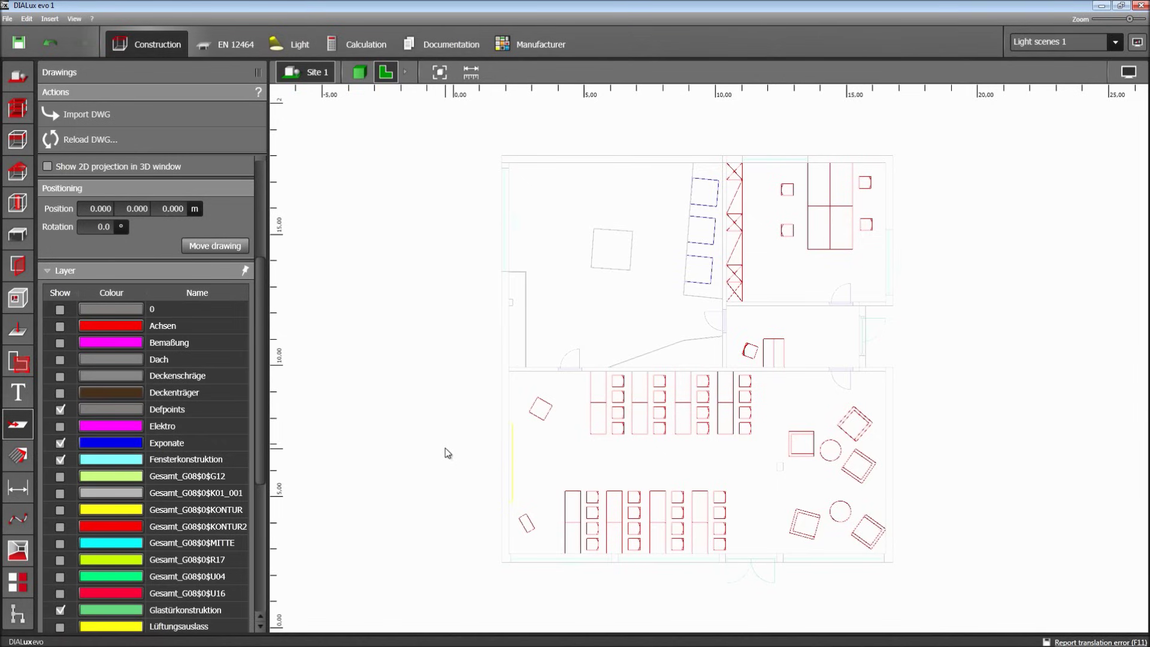
Step: Start a new building outline with corners at the plan's top-left, bottom-left and bottom-right
left_click(18, 76)
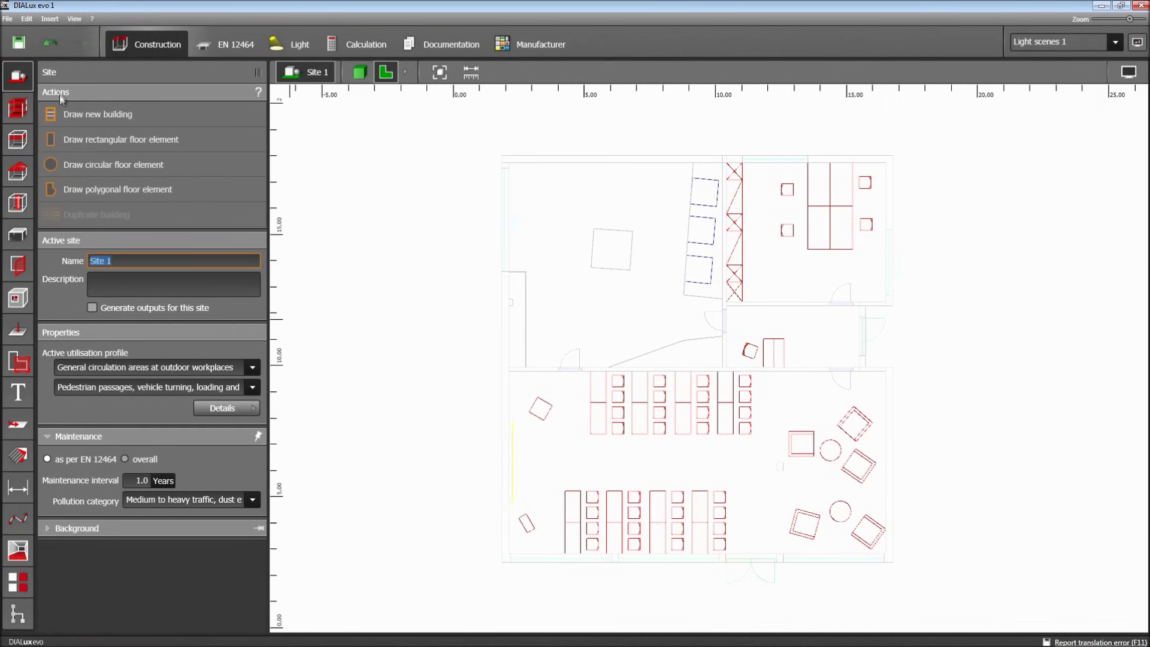
left_click(96, 115)
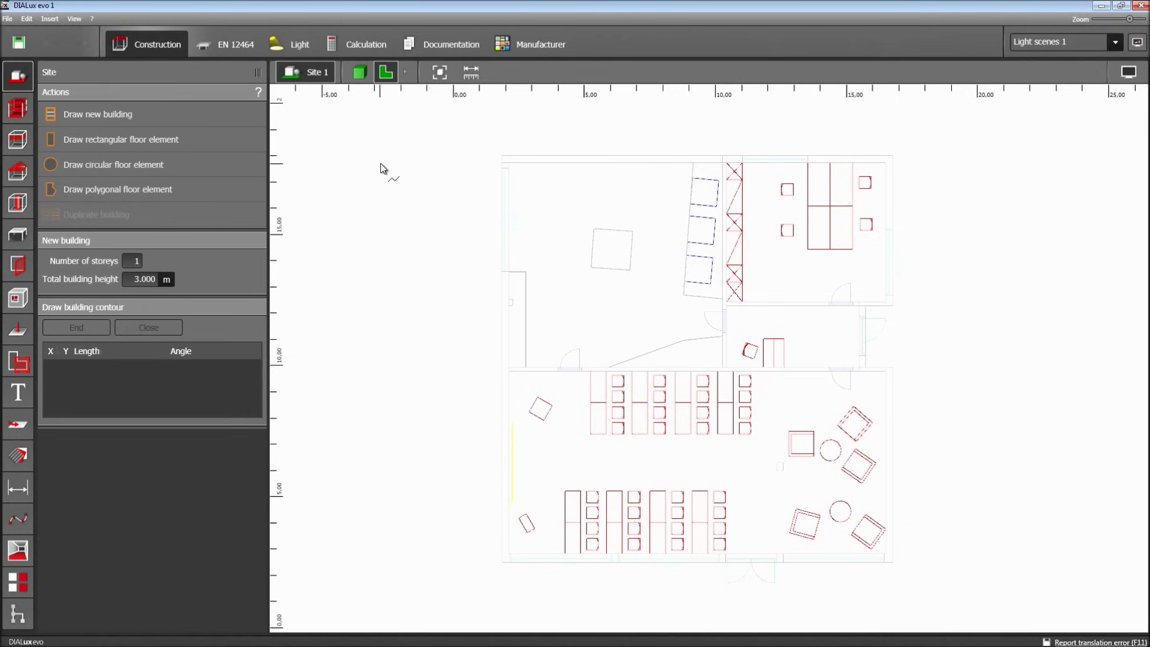
right_click_drag(478, 170, 467, 233)
left_click(491, 219)
right_click_drag(516, 464, 522, 323)
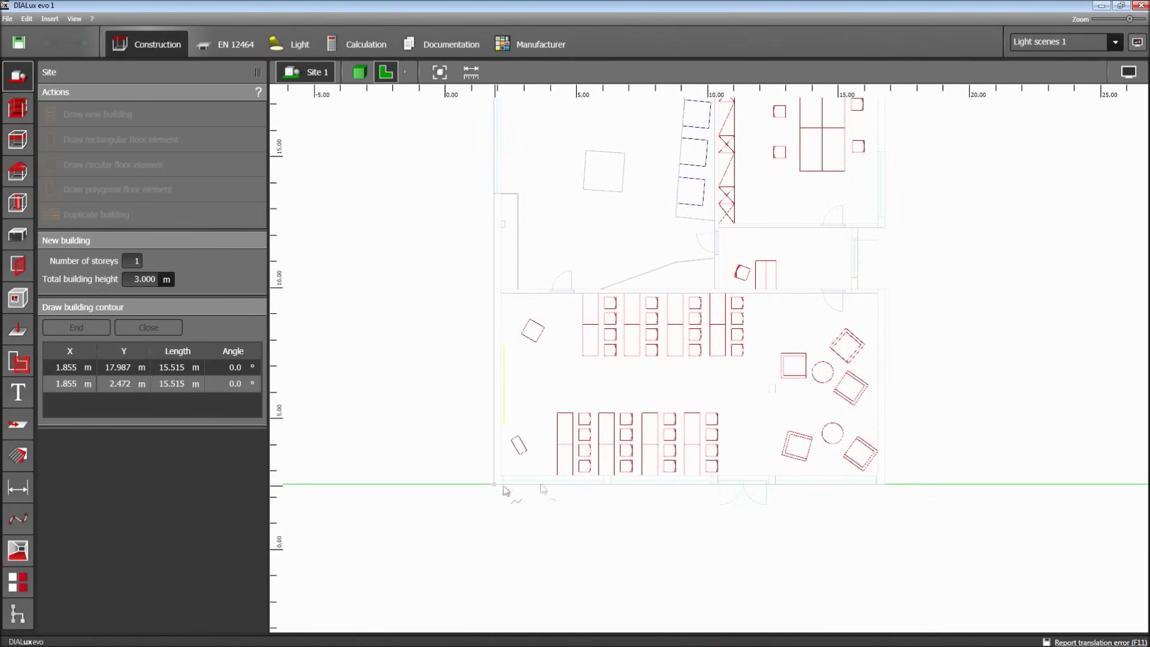
left_click(495, 484)
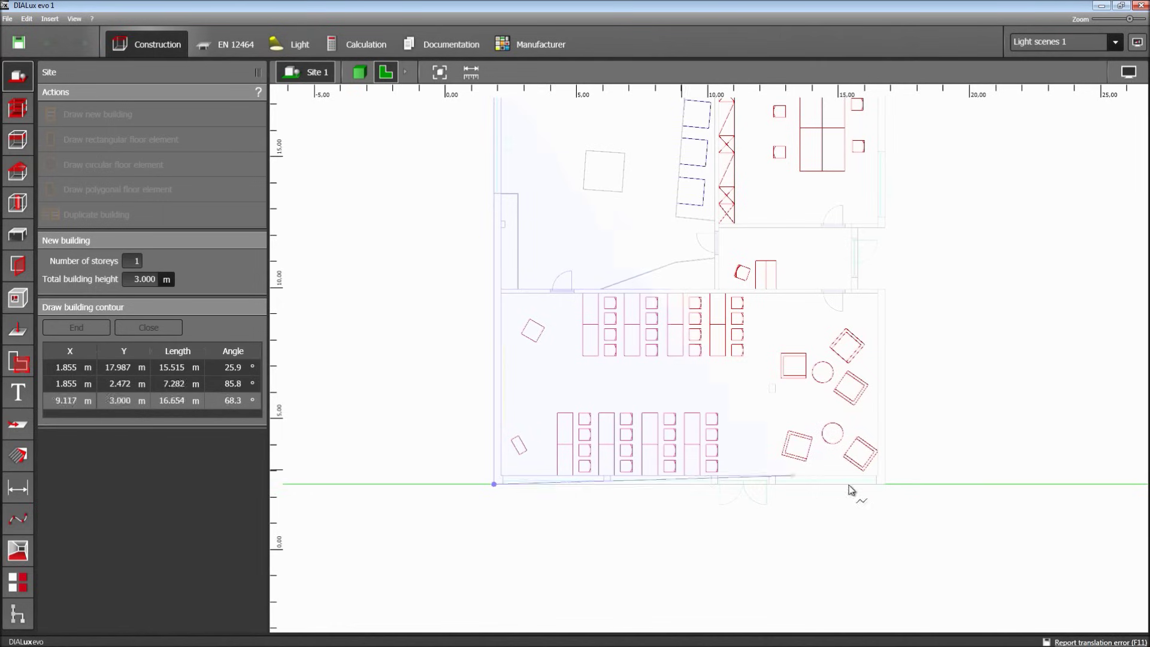
left_click(885, 484)
Step: Trace the right wall's recess and top-right corner, then close the outline as Building 1
left_click(886, 291)
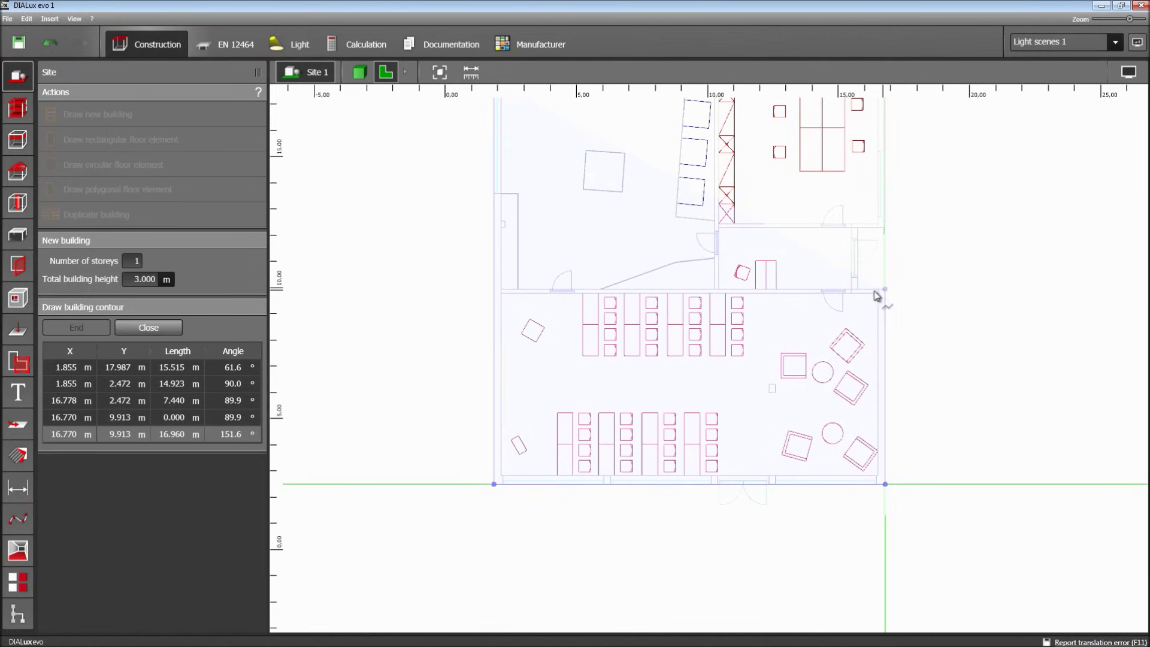
left_click(858, 290)
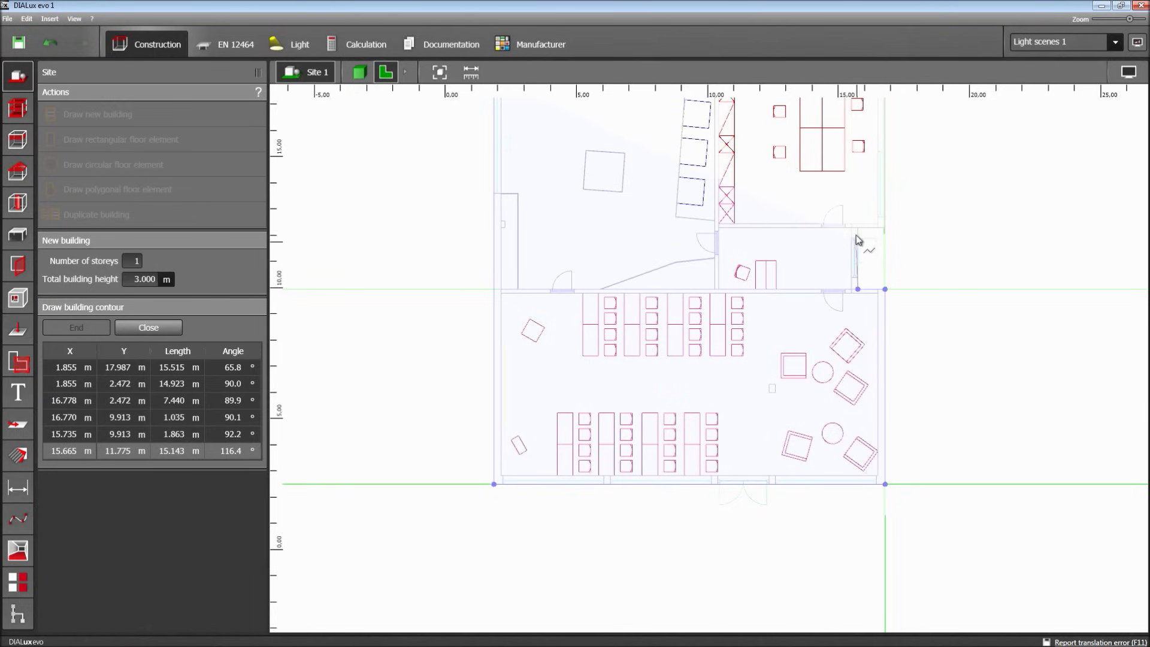
left_click(859, 228)
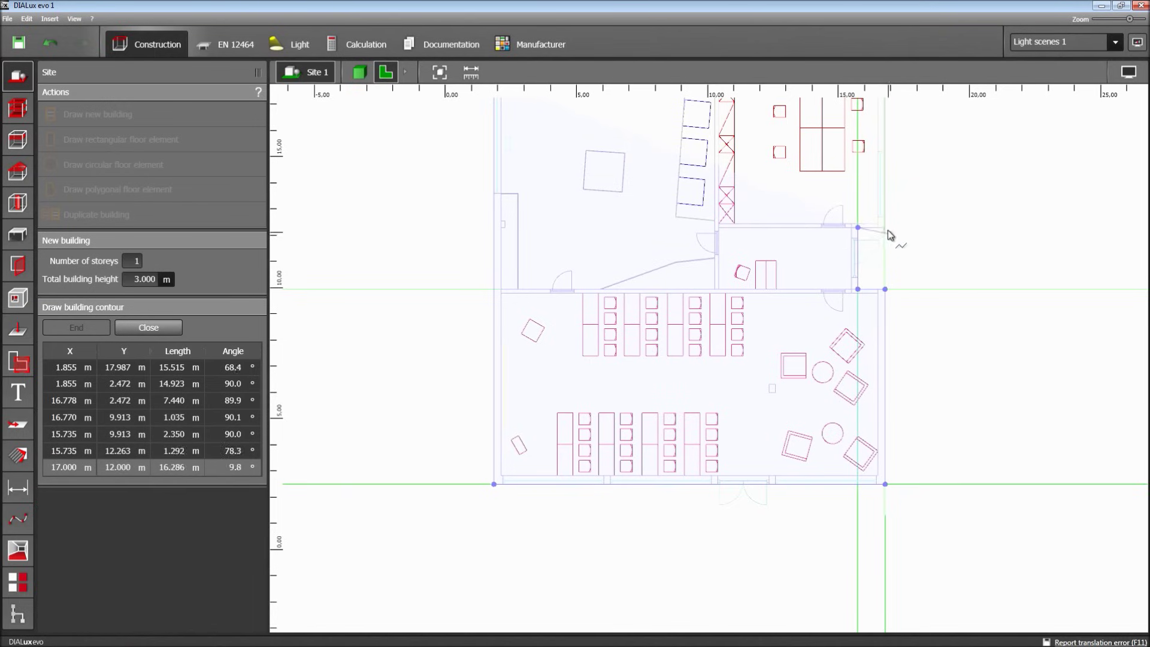
left_click(886, 229)
middle_click_drag(813, 268, 798, 360)
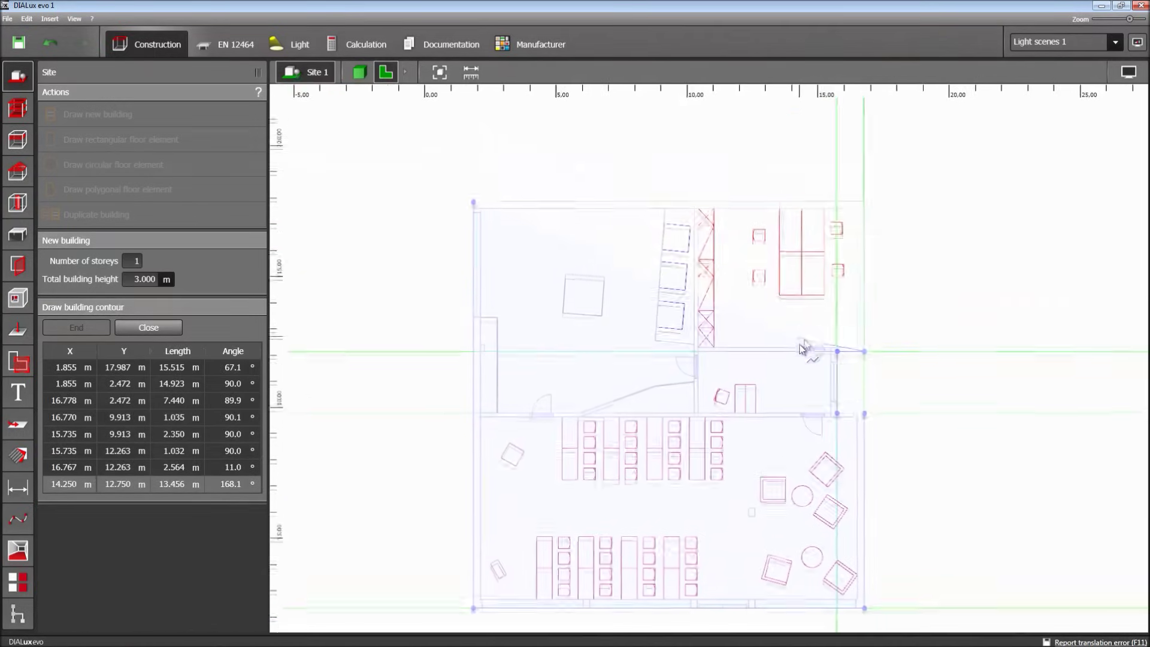
left_click(864, 207)
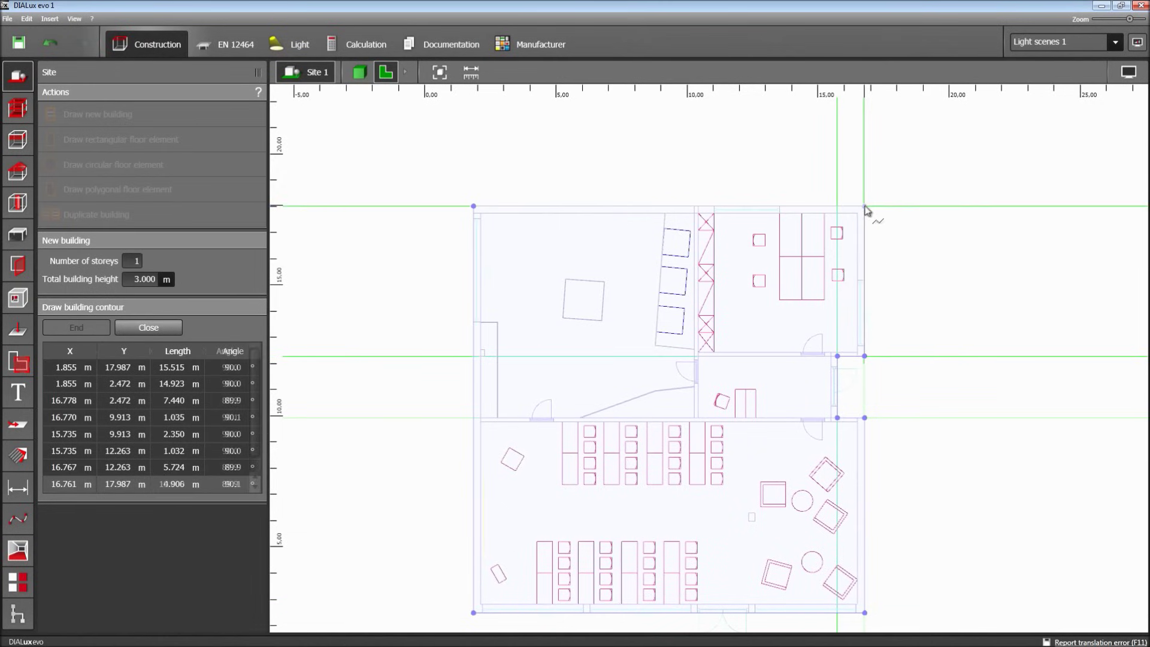
right_click(652, 244)
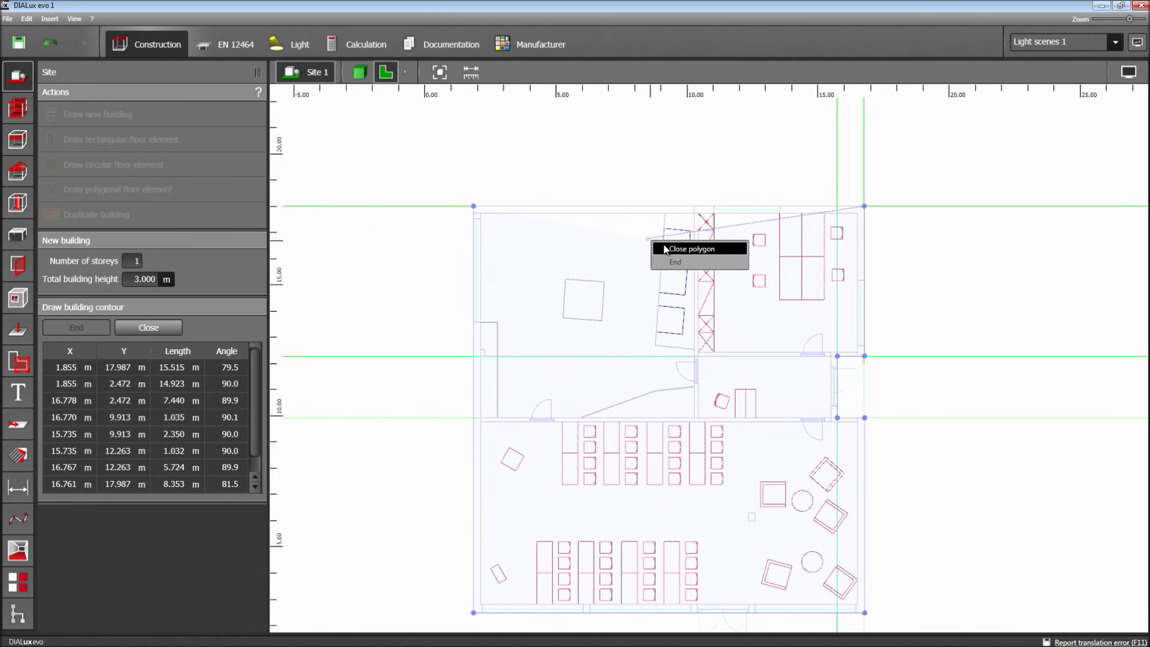
left_click(689, 248)
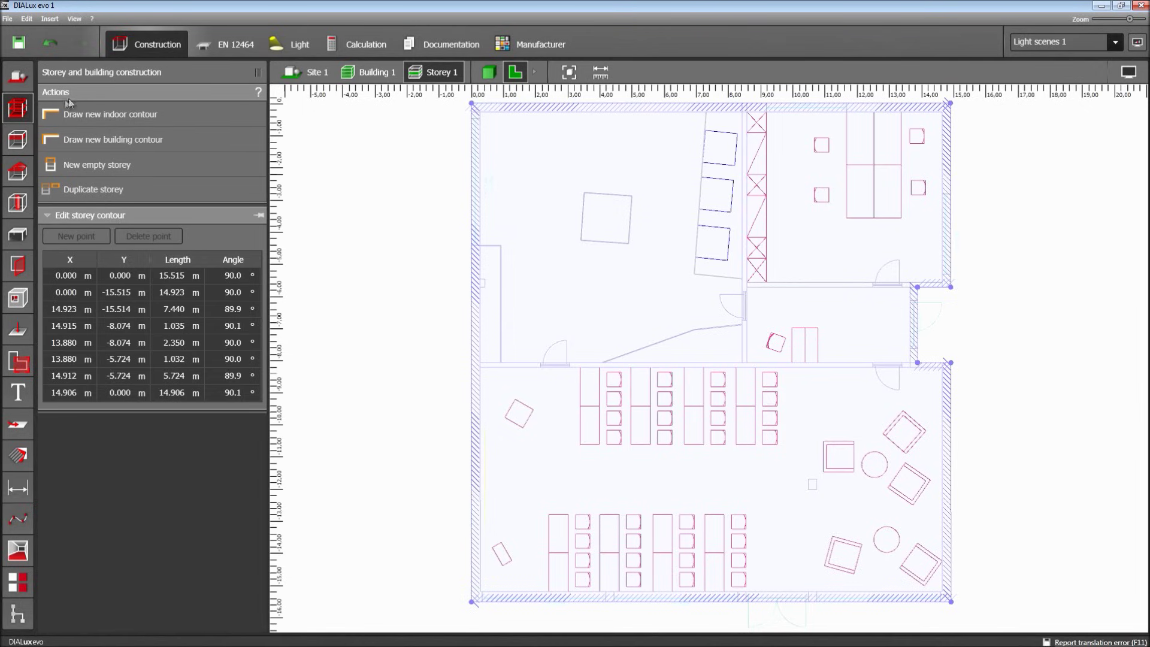
Step: Trace the upper-left room's corners, following the slanted lower wall, and close it as Room 1
left_click(125, 120)
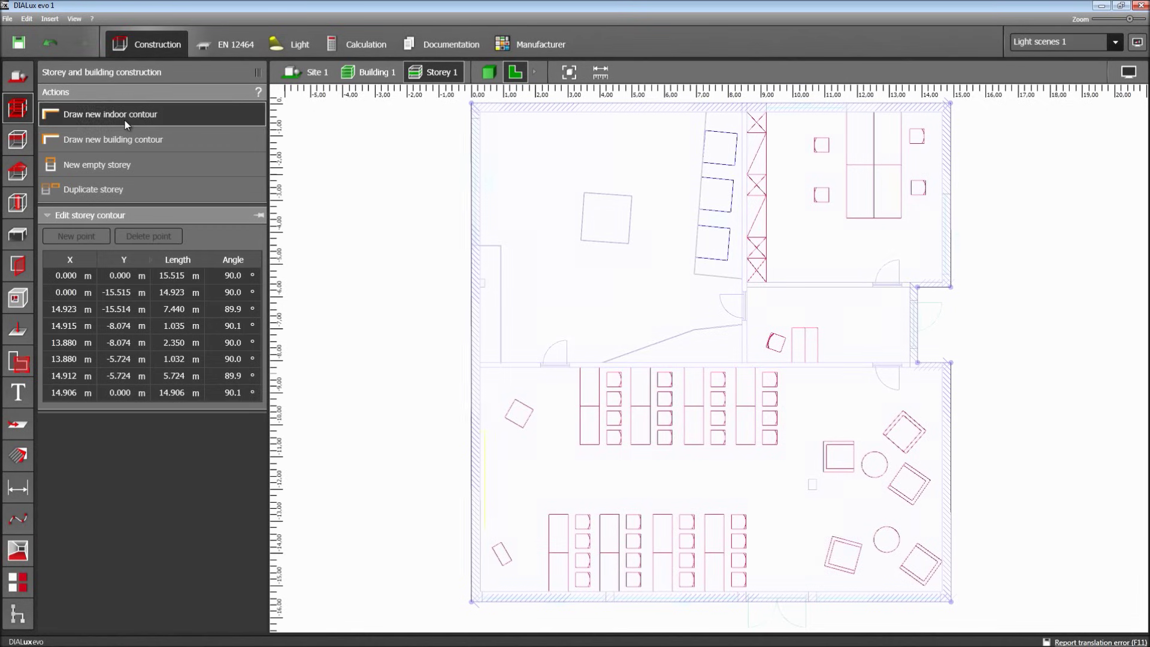
left_click(480, 112)
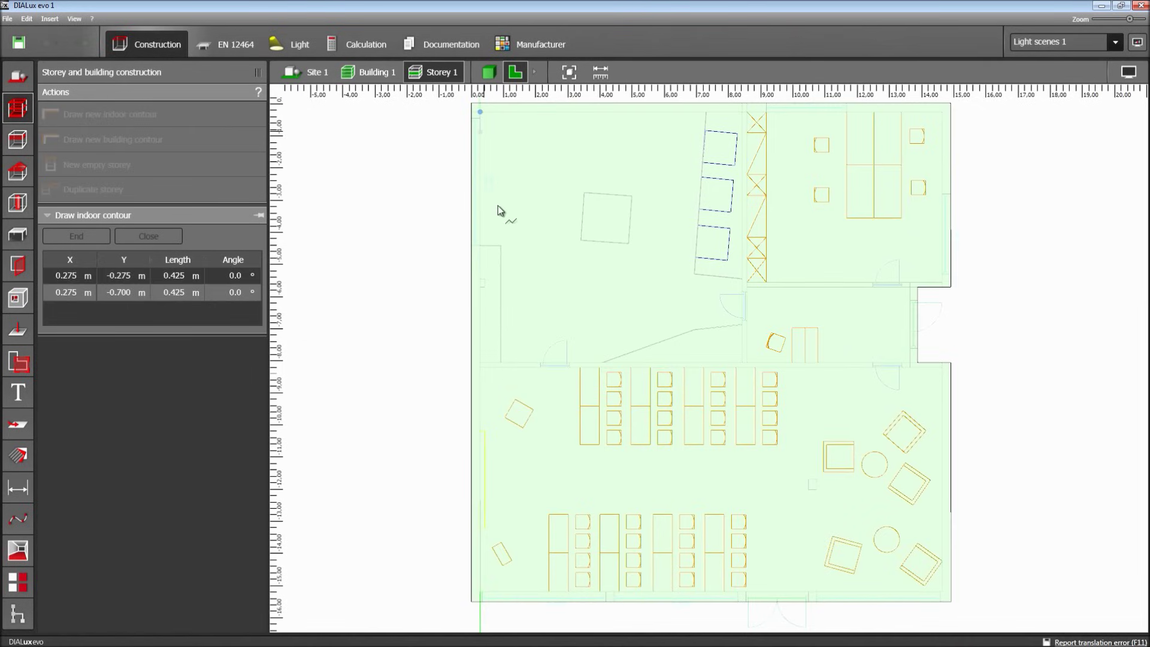
left_click(480, 362)
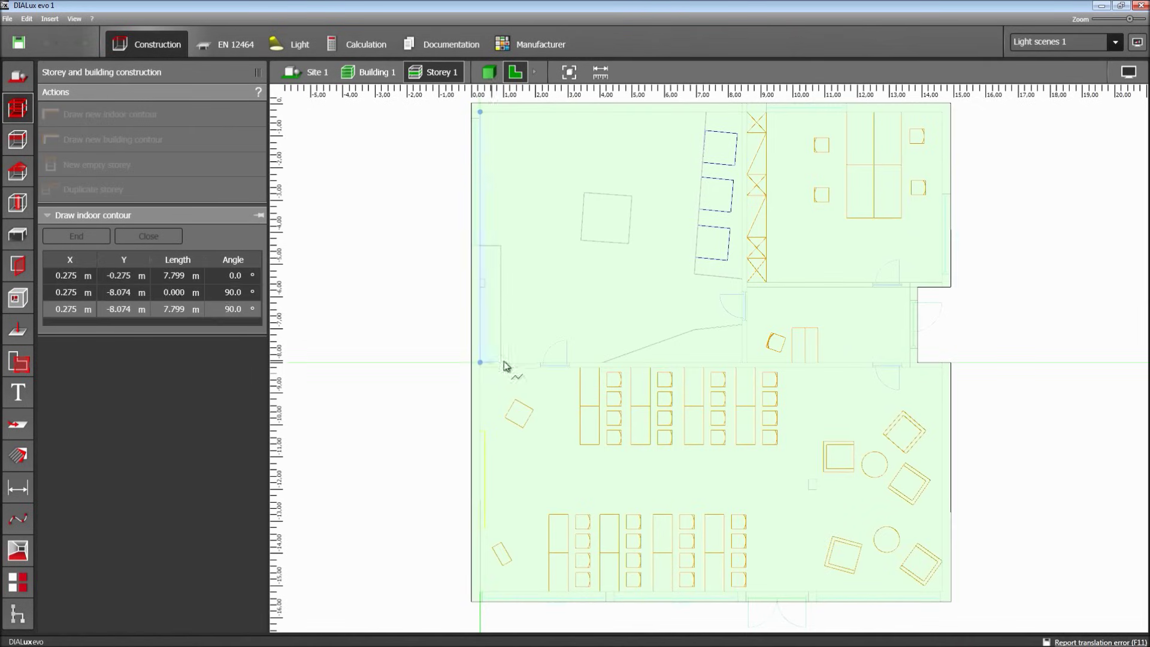
left_click(602, 362)
left_click(695, 331)
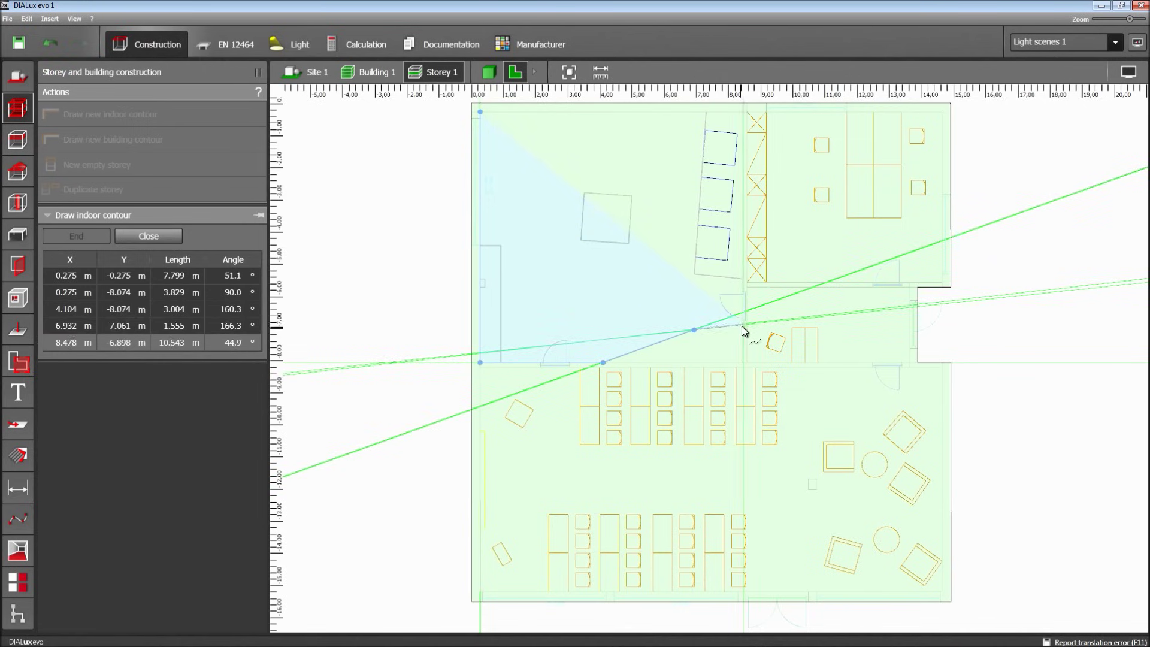
scroll(699, 340, "up", 3)
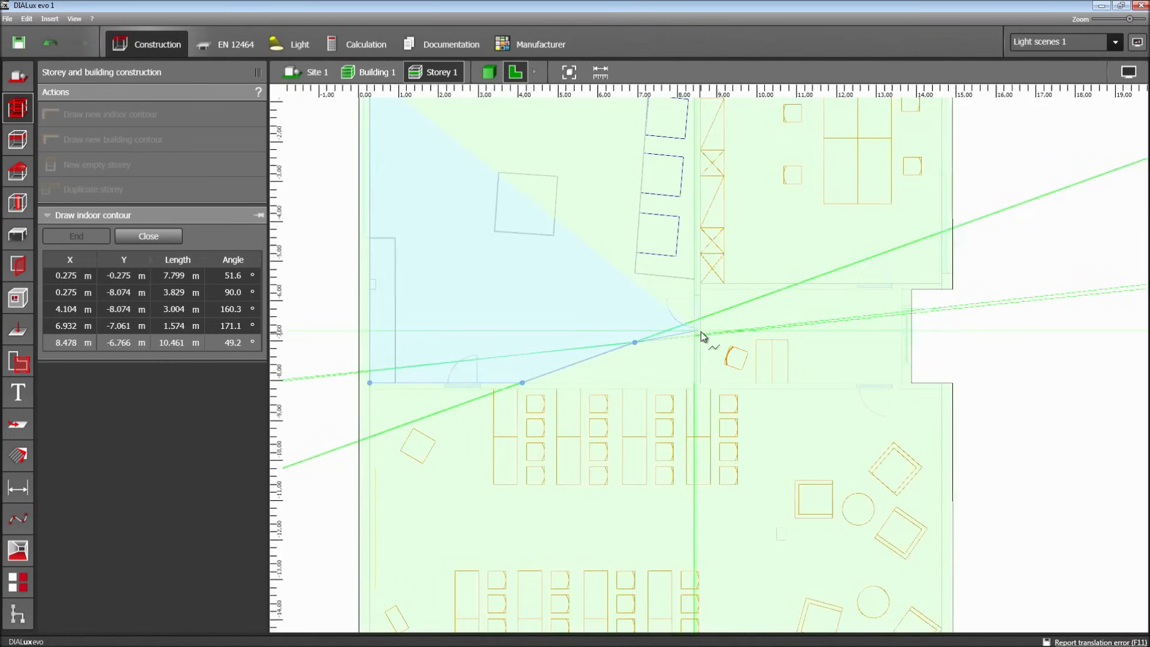
left_click(694, 335)
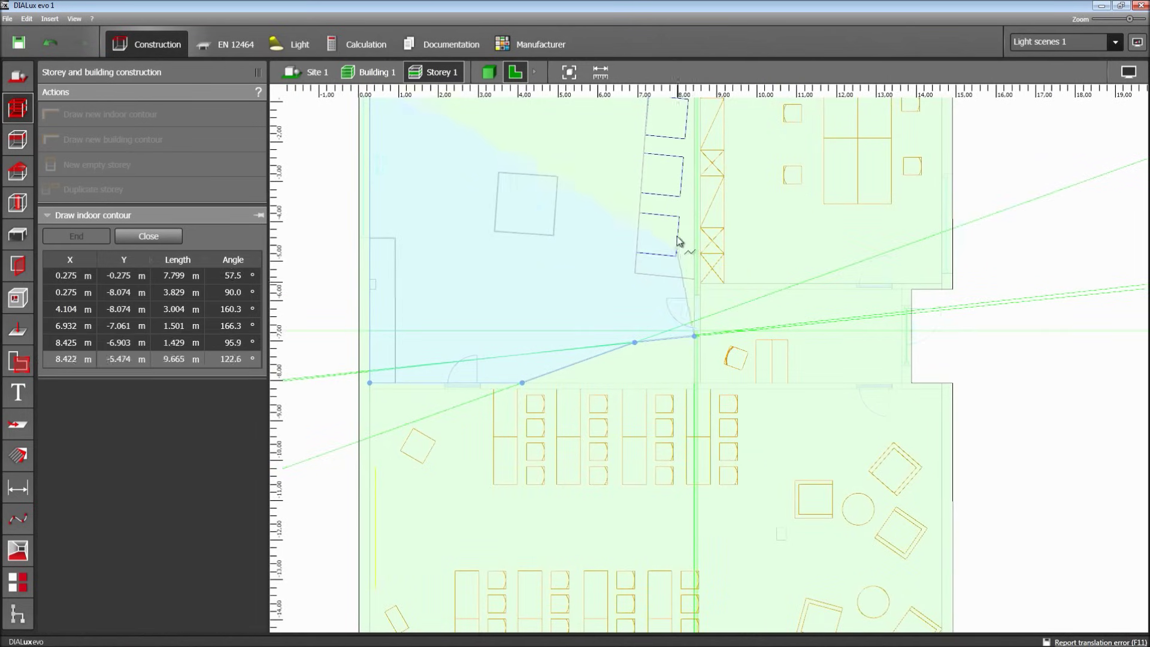
middle_click_drag(678, 244, 674, 320)
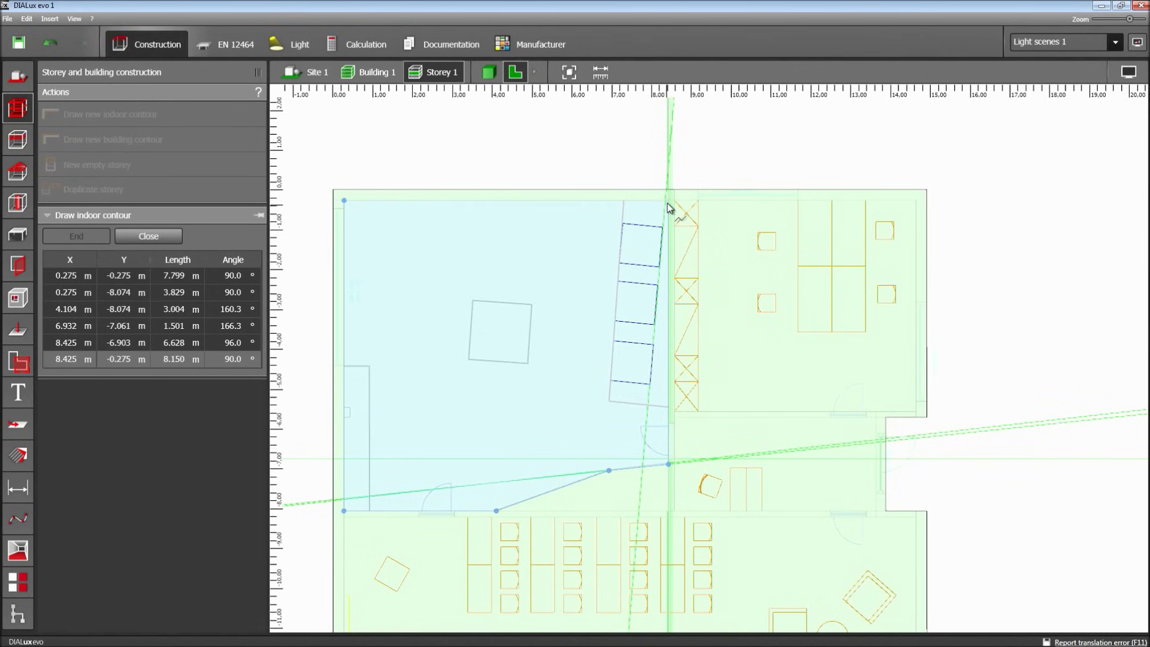
left_click(670, 208)
right_click(554, 246)
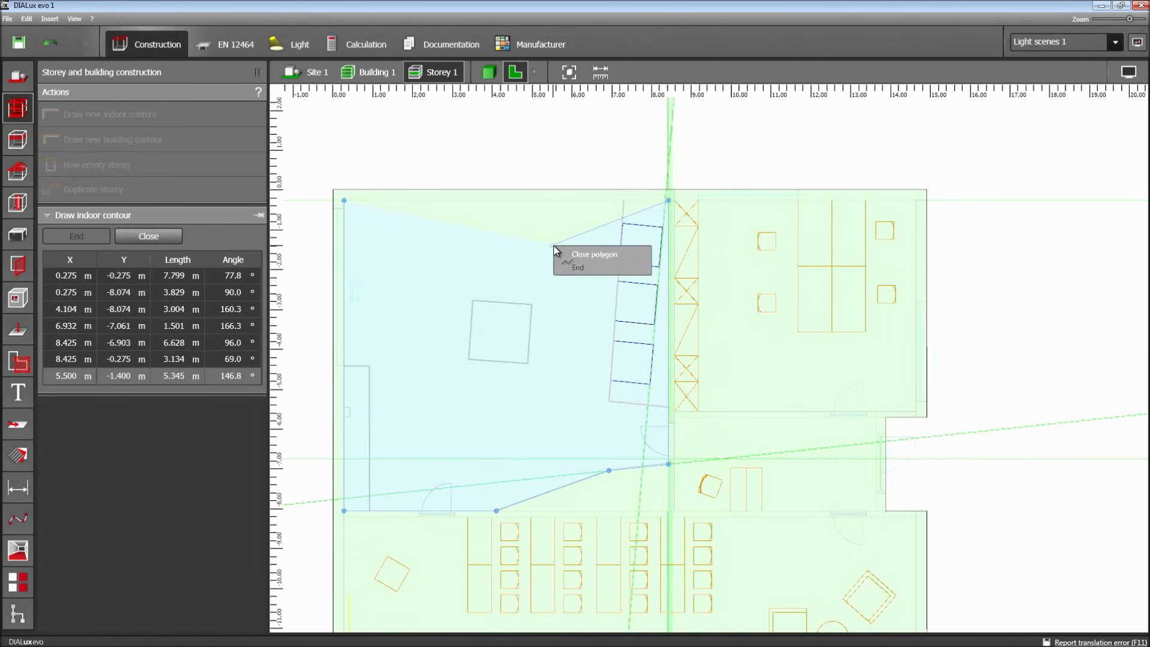
left_click(573, 256)
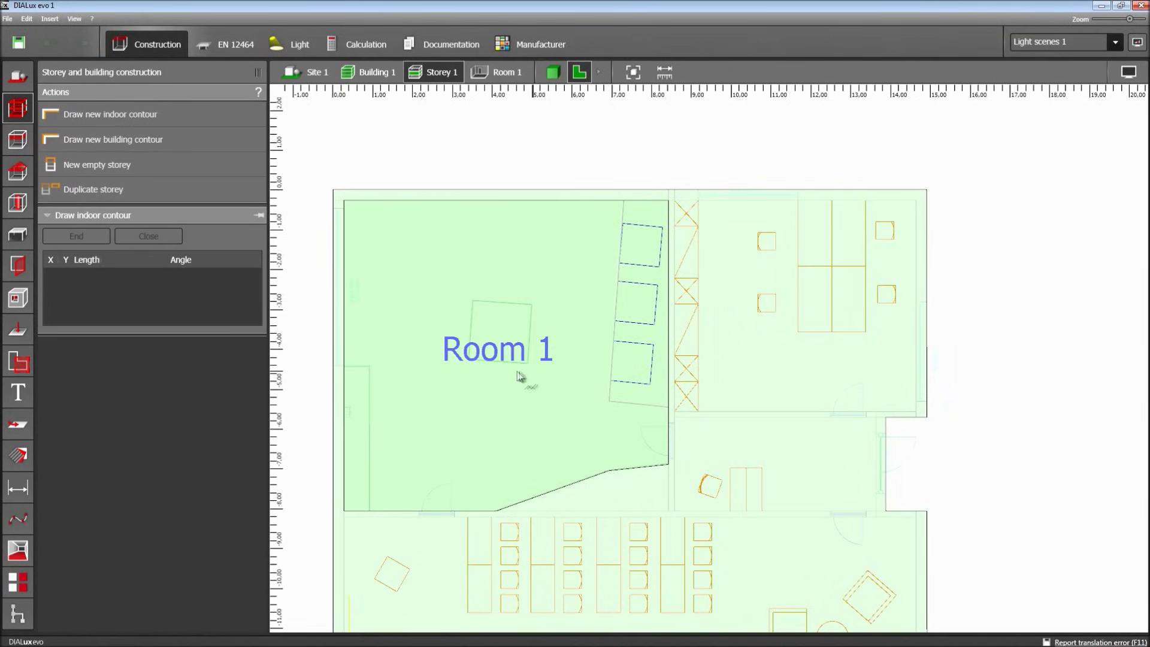
Step: Trace the upper-right area's four corners and close it as Room 2
left_click(678, 204)
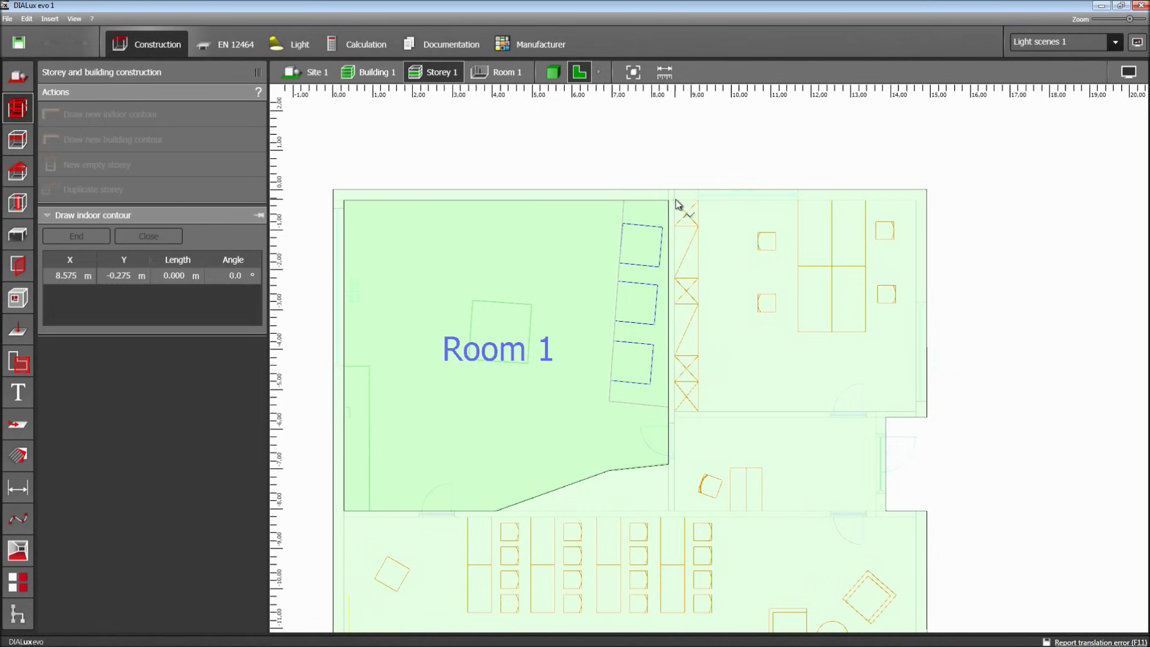
left_click(682, 413)
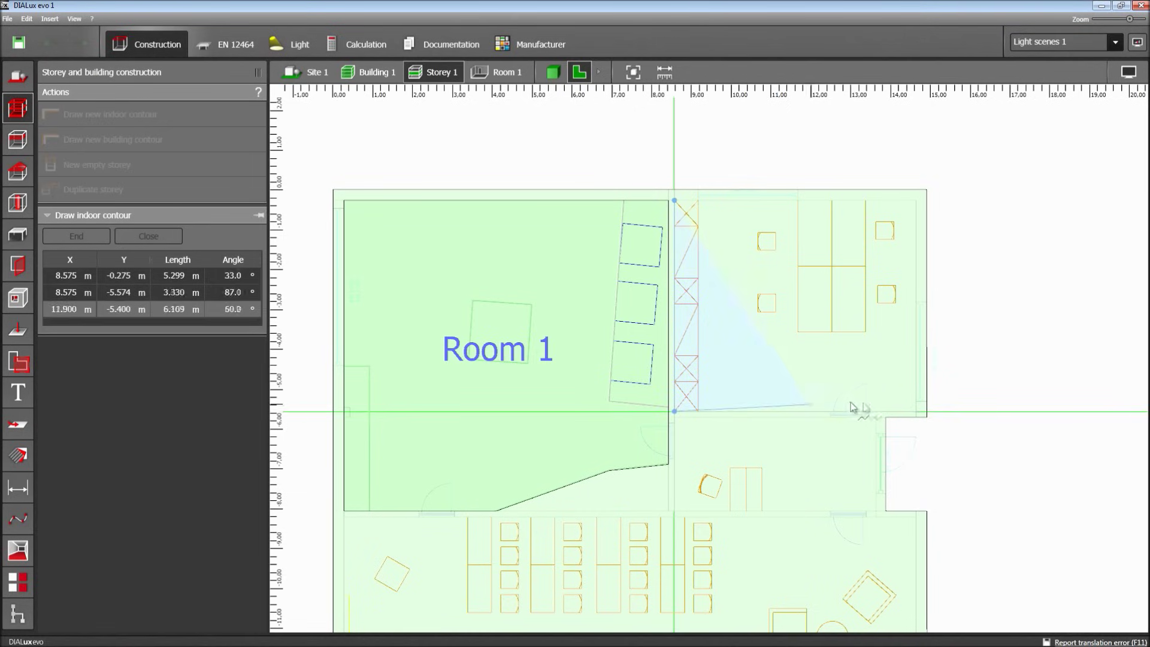
left_click(918, 413)
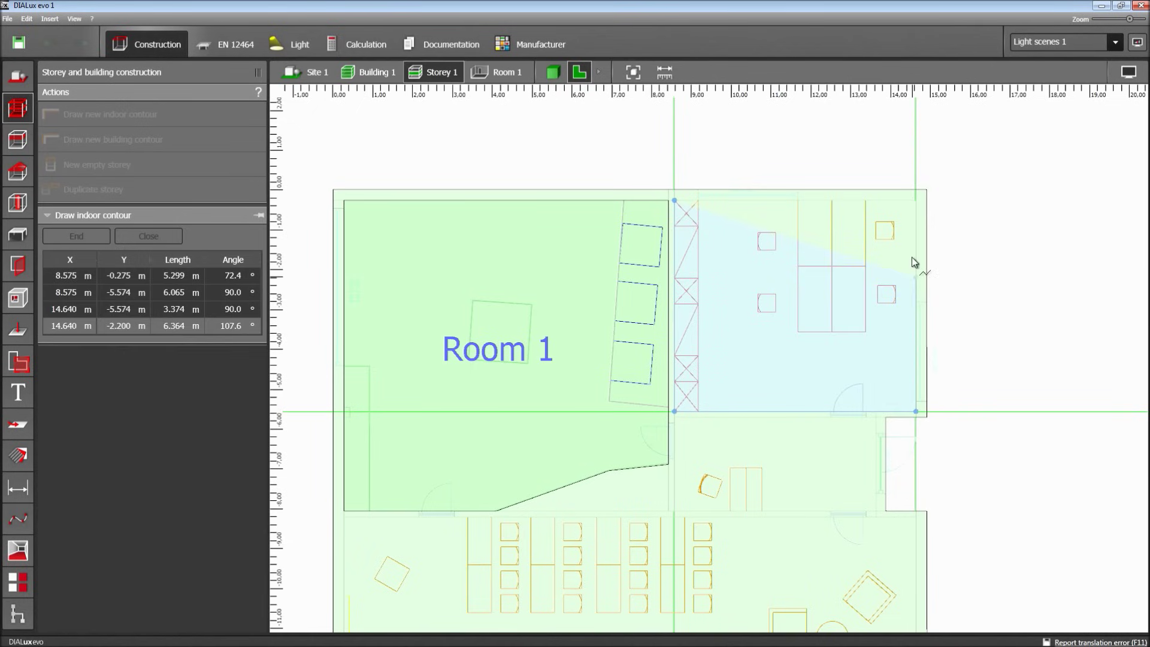
left_click(918, 200)
right_click(818, 239)
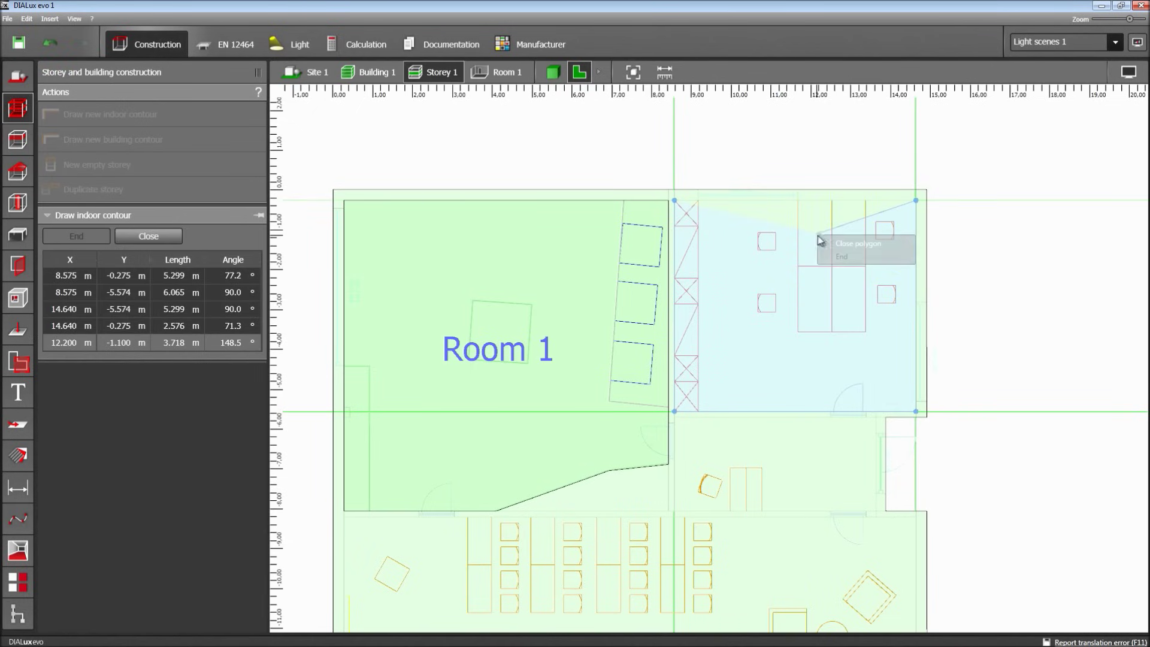
left_click(828, 241)
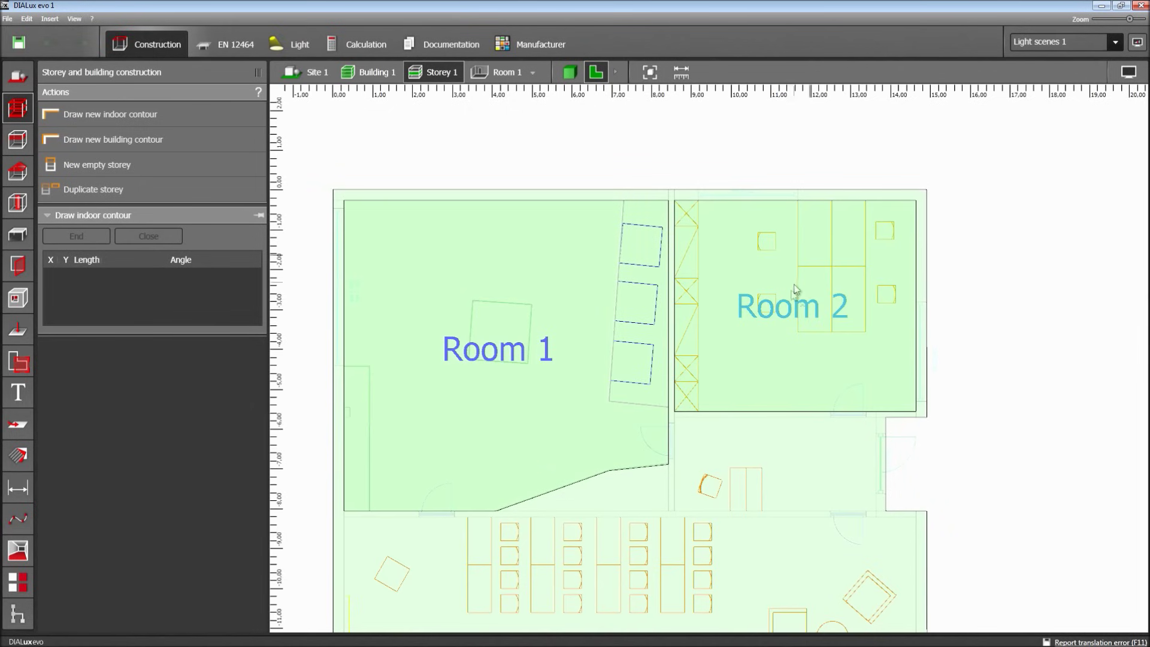
Step: Trace the small rectangular area below Room 2 and close it as Room 3
right_click_drag(742, 418, 714, 303)
left_click(671, 279)
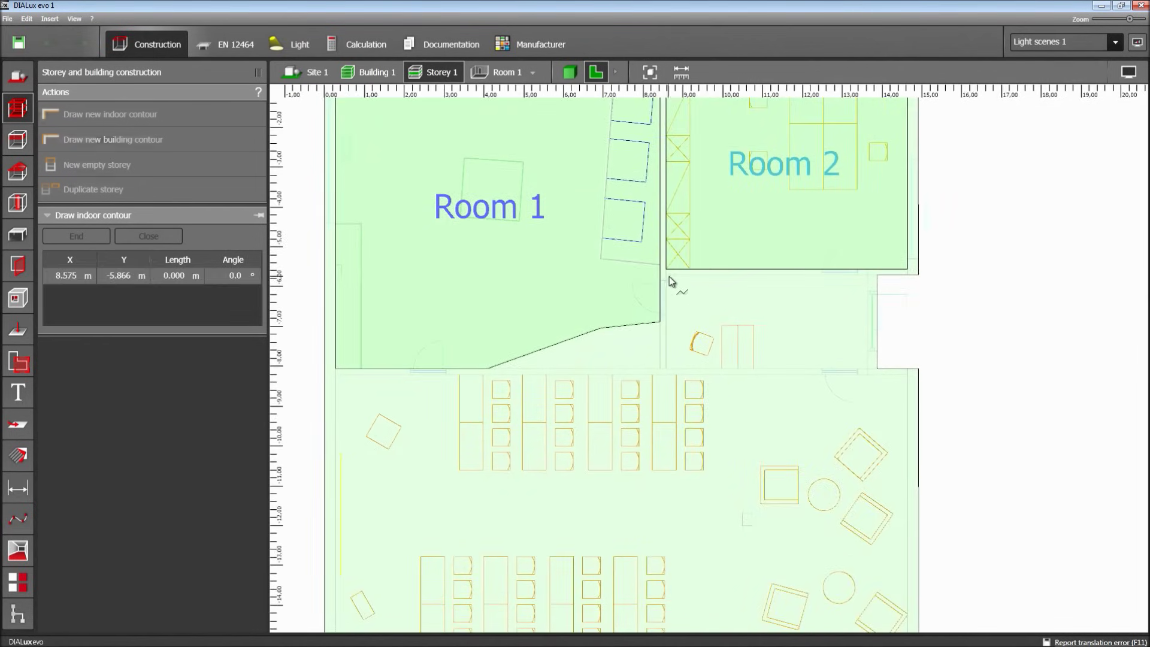
left_click(667, 367)
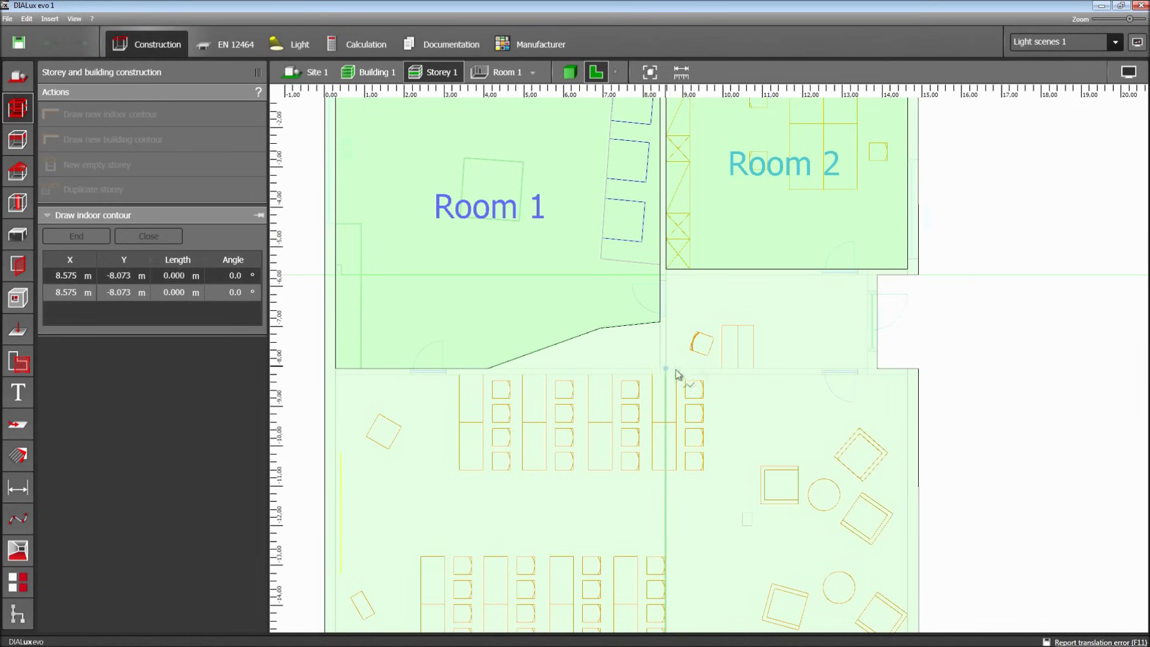
left_click(869, 370)
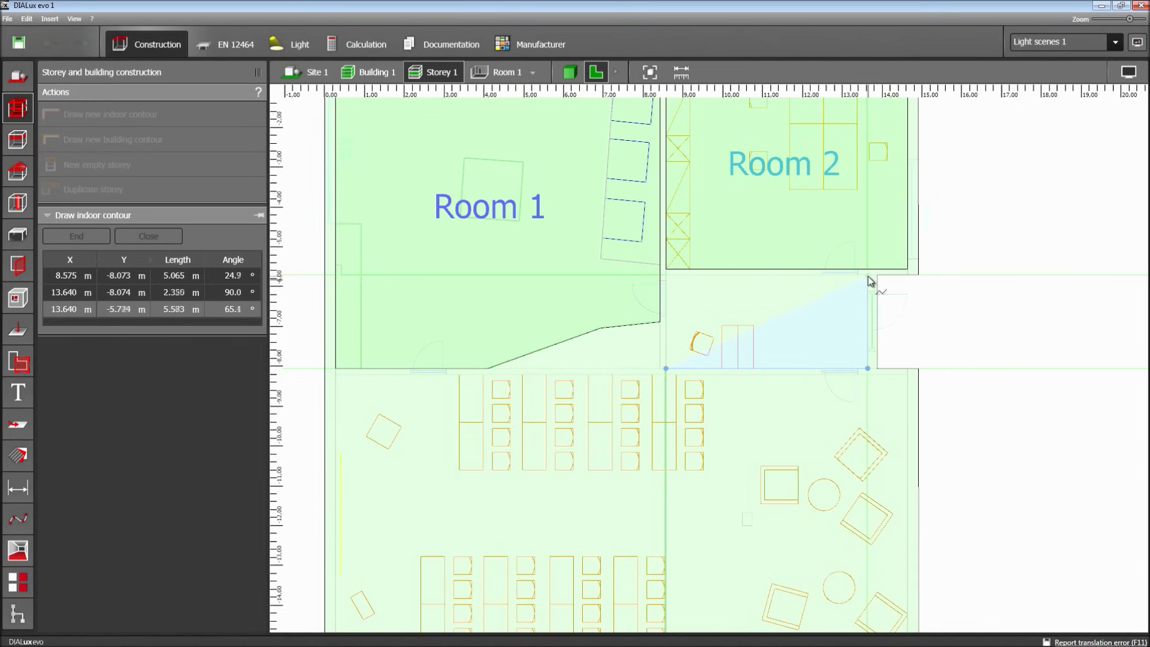
left_click(868, 276)
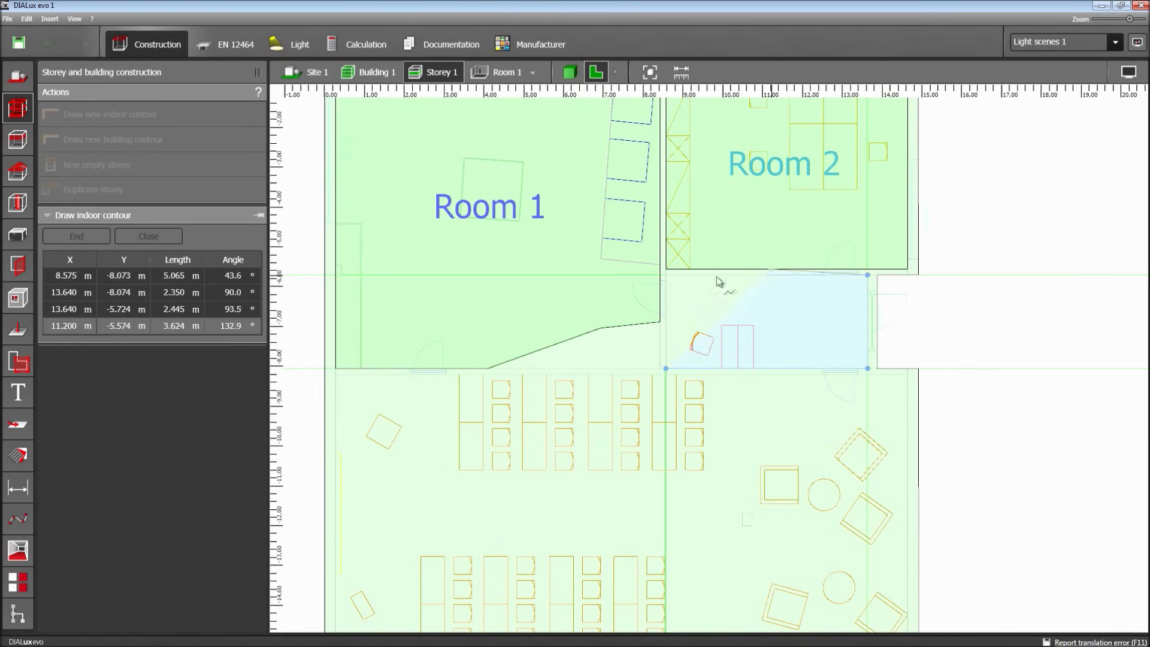
left_click(667, 276)
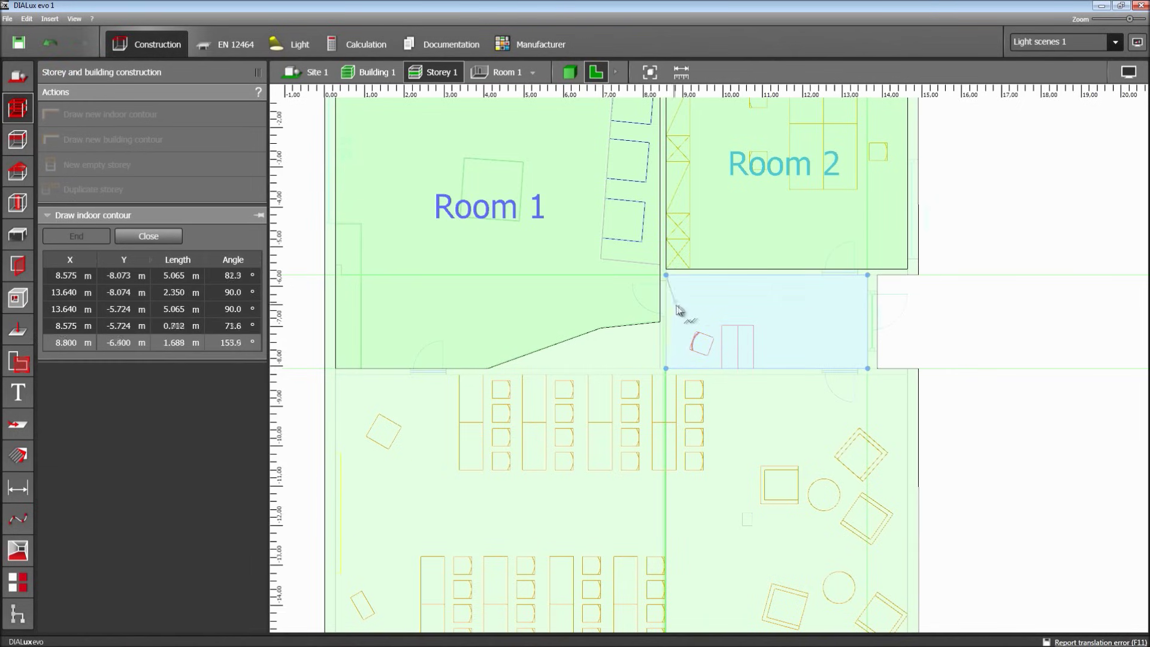
left_click(702, 312)
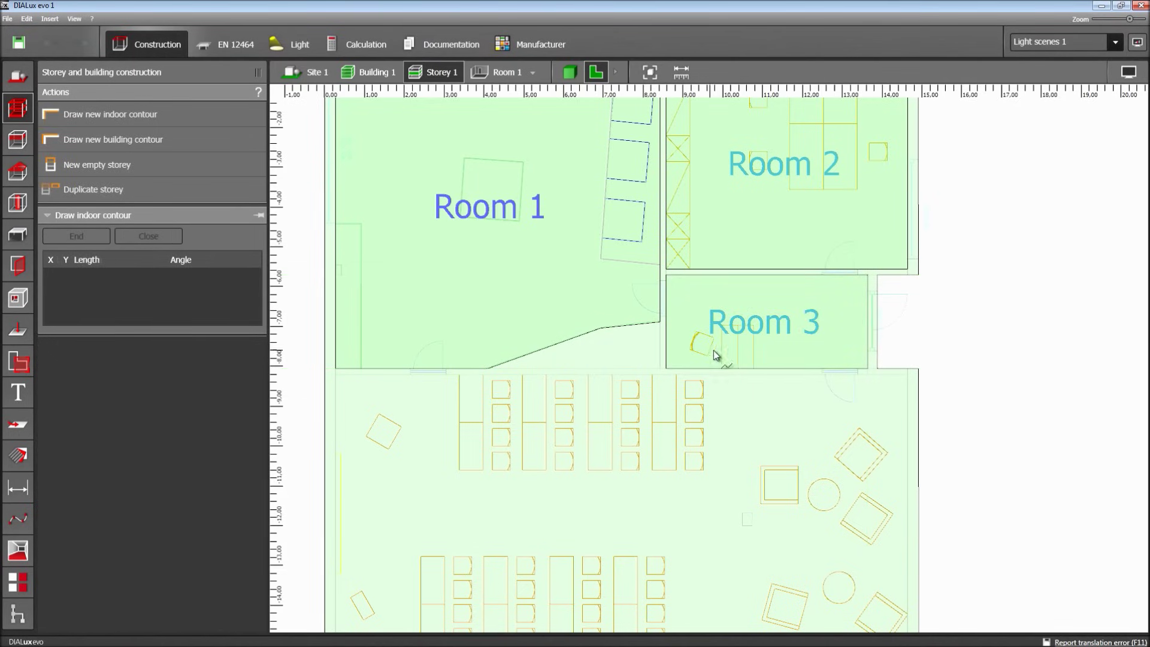
Step: Trace the large lower area's four corners and close the outline as Room 4
middle_click_drag(535, 414, 599, 295)
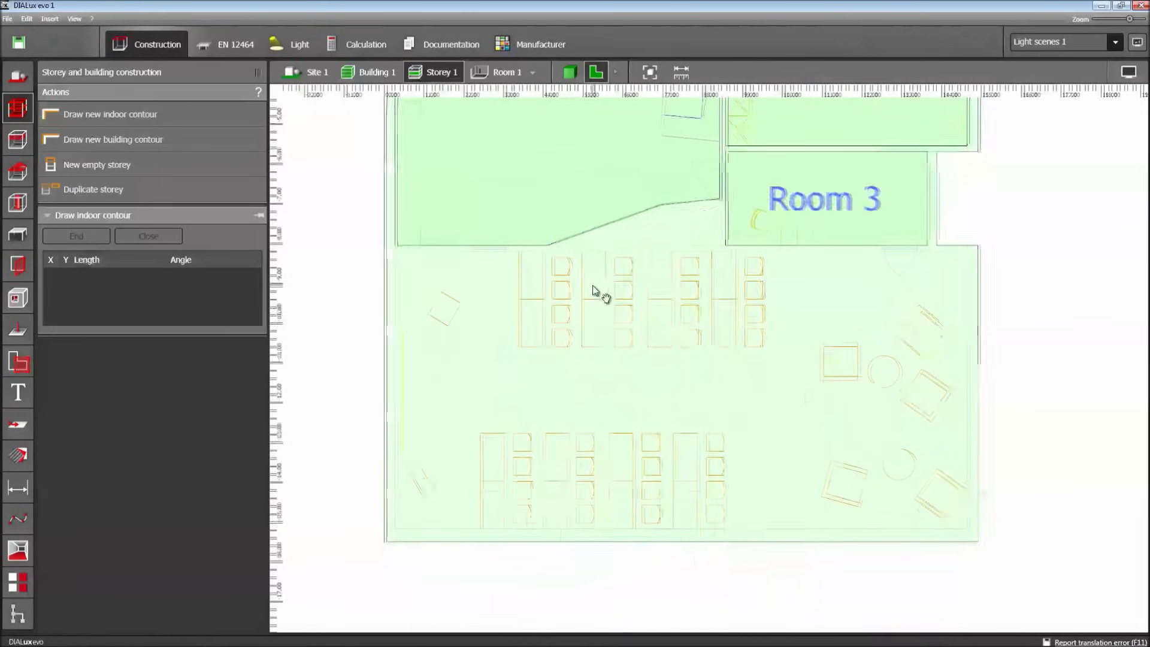
left_click(395, 252)
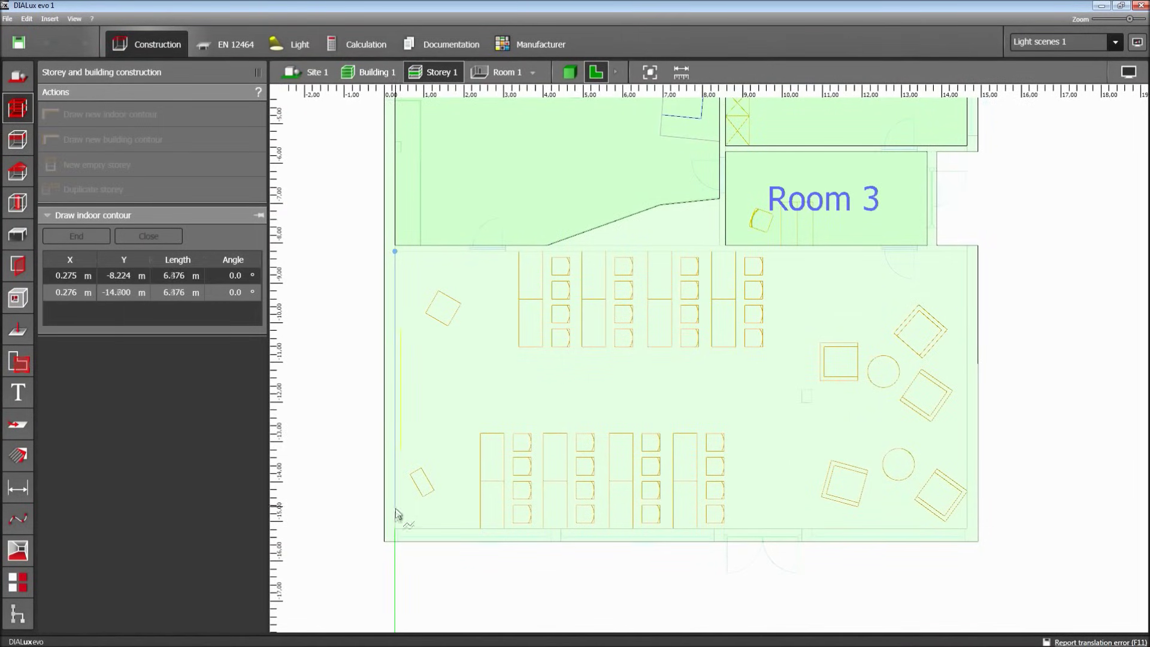
left_click(395, 531)
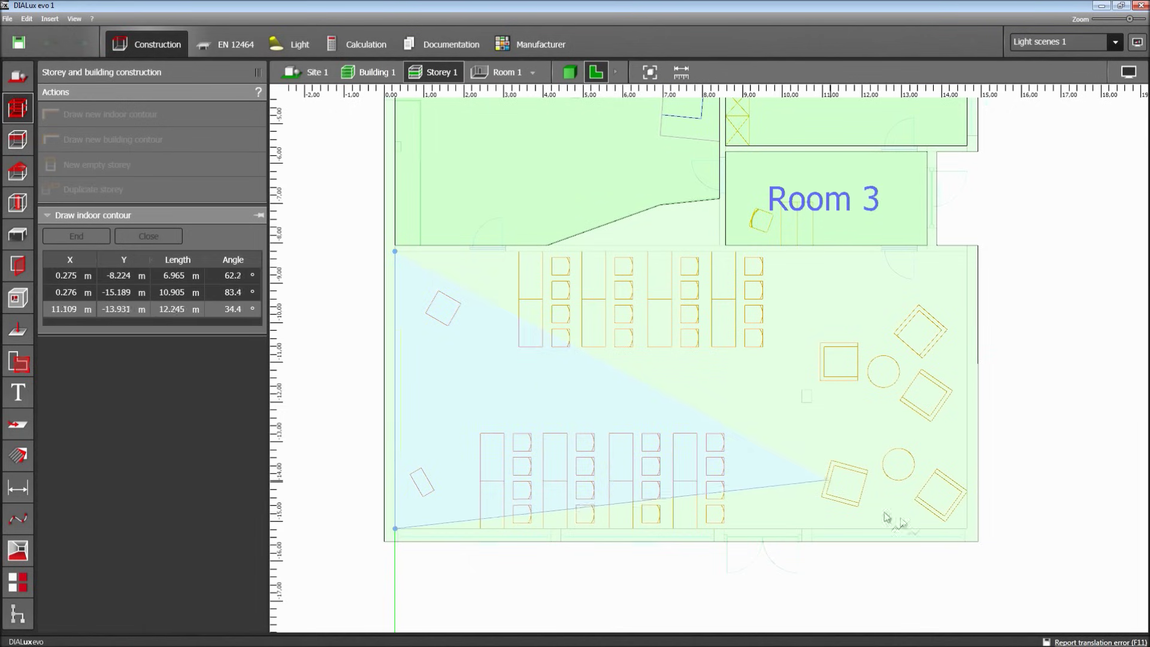
left_click(968, 529)
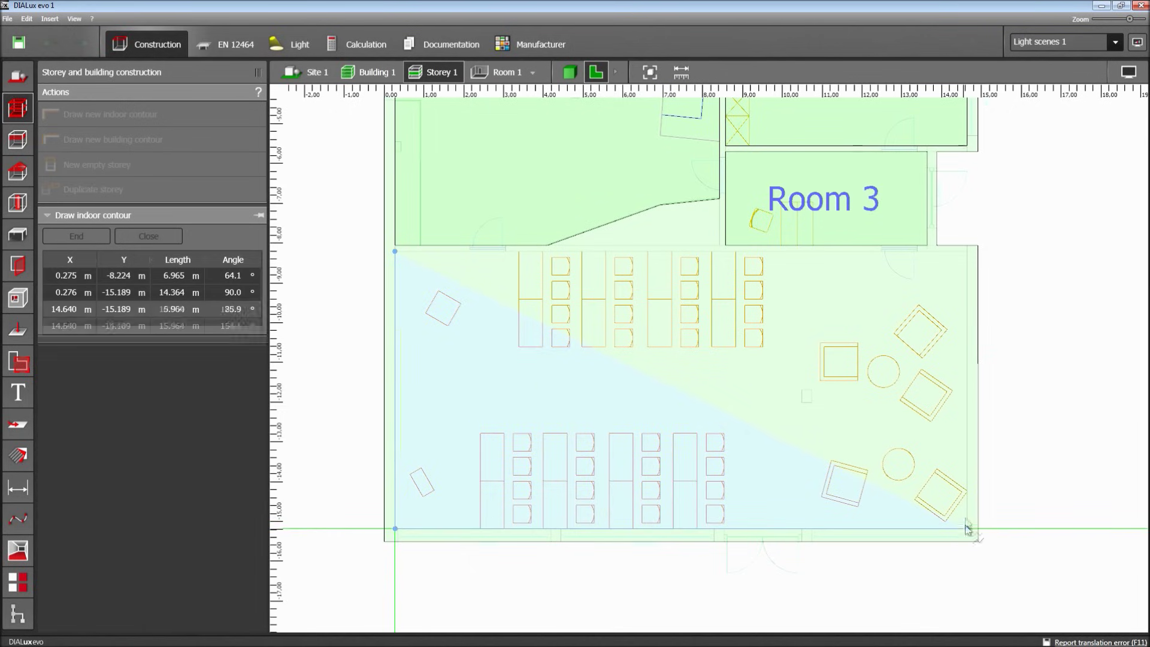
left_click(971, 258)
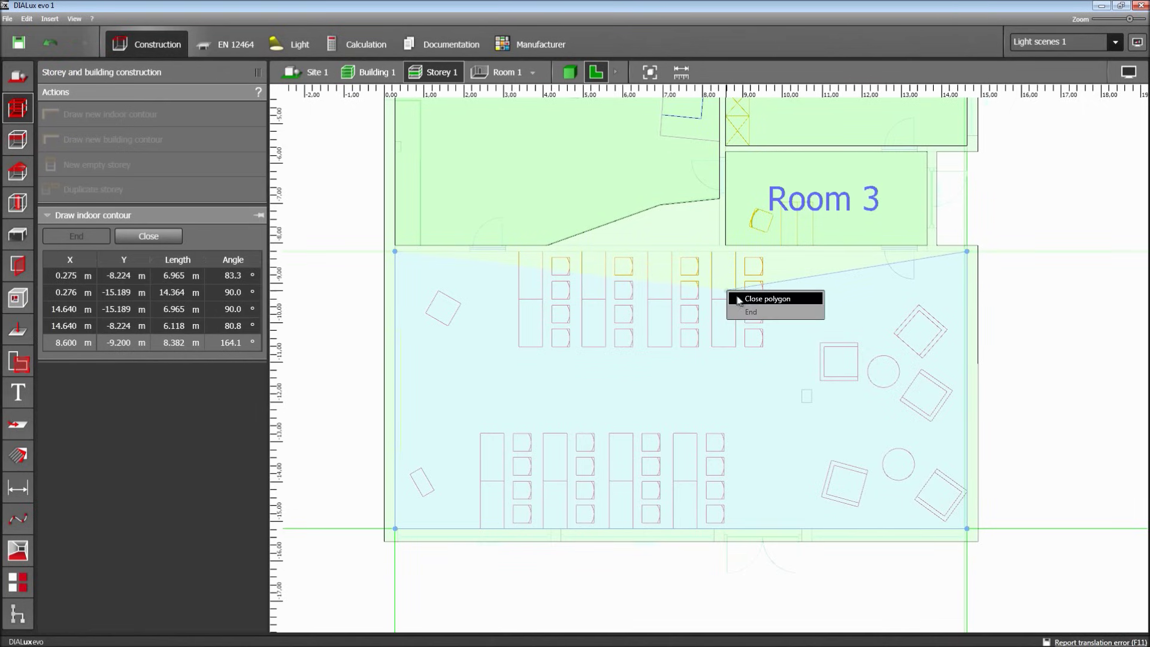
left_click(740, 299)
scroll(691, 312, "down", 3)
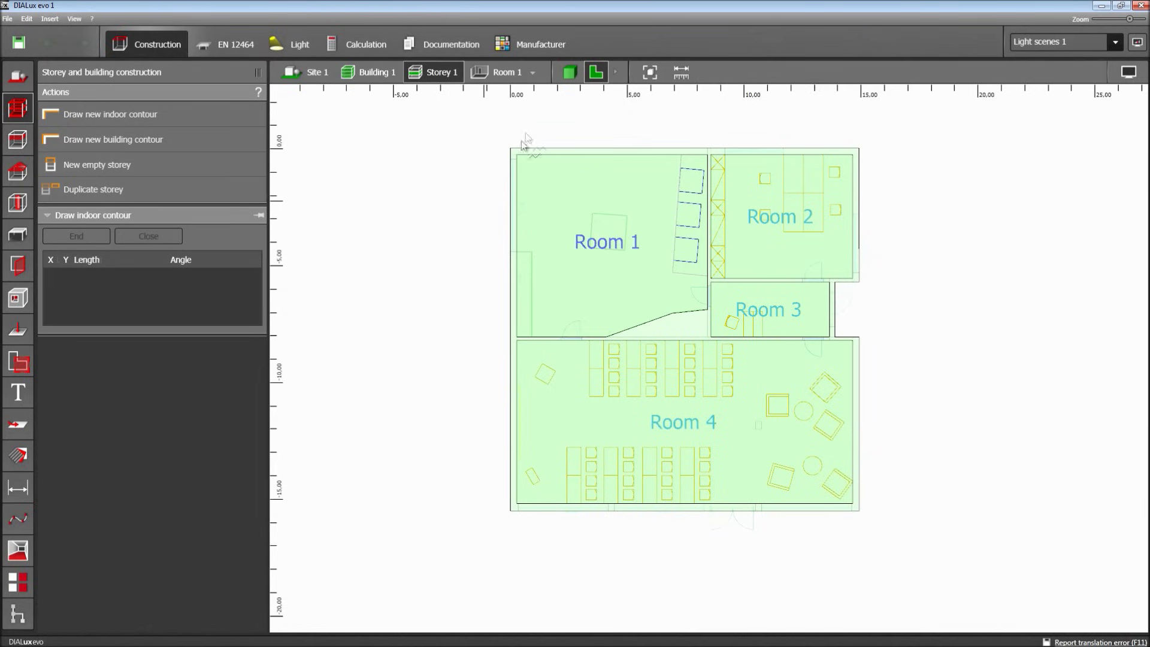
Step: Inspect the four-room building in 3D, return to 2D, and open the Apertures tool
left_click(571, 73)
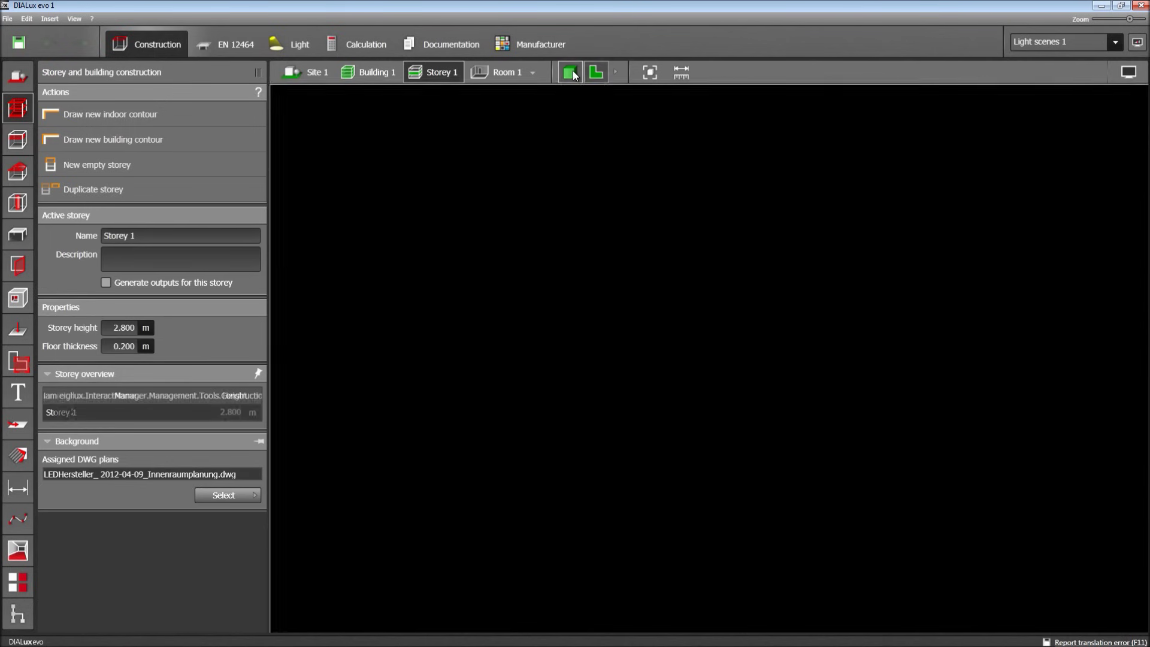
right_click_drag(670, 182, 666, 279)
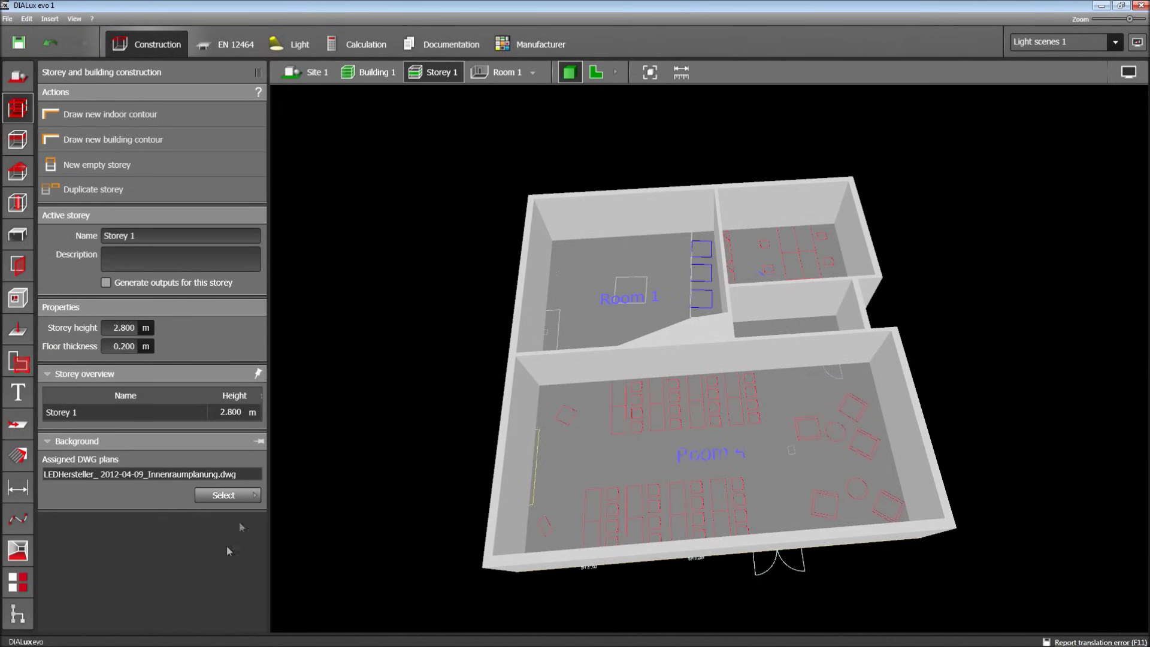
left_click(600, 71)
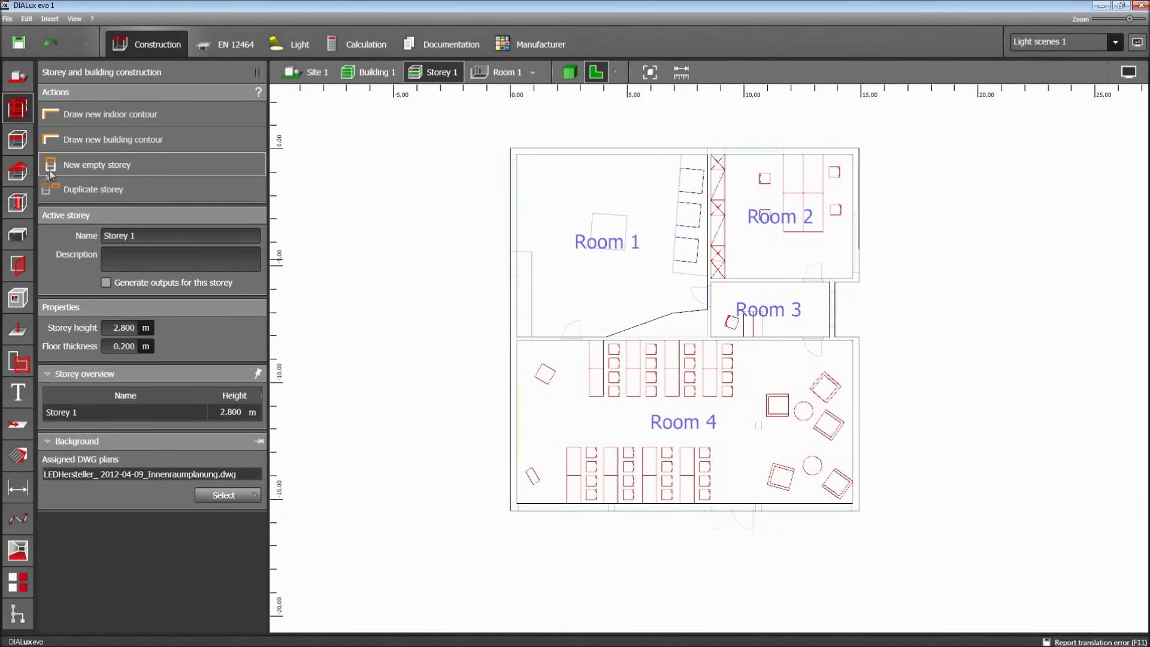
left_click(20, 265)
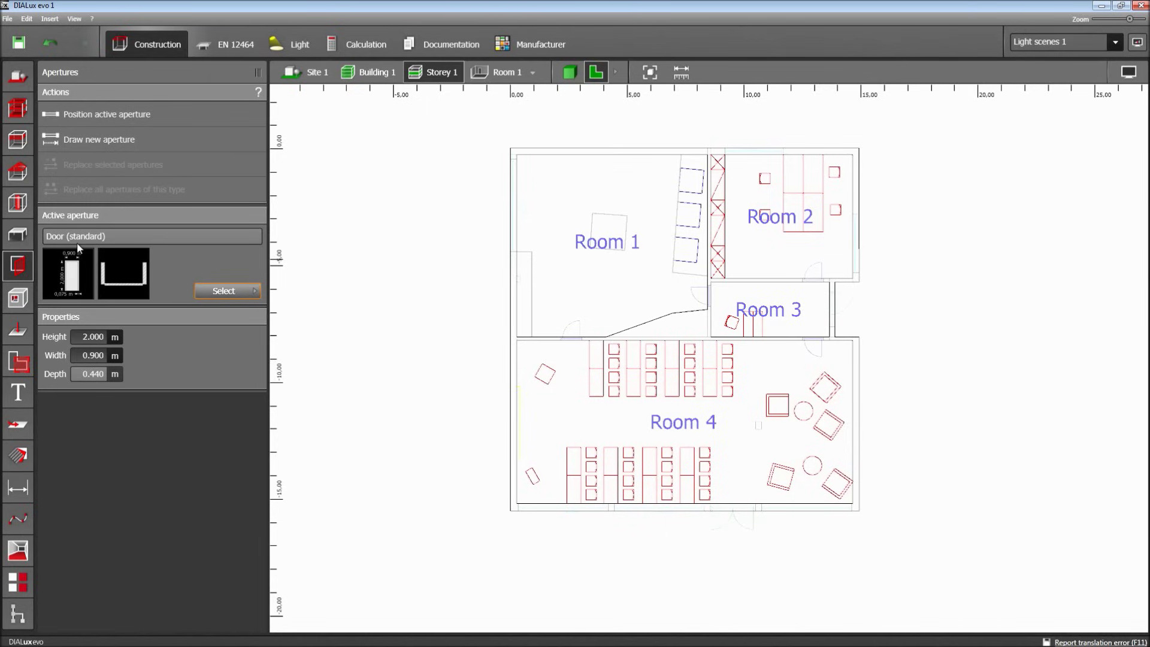
Step: Choose Window (standard) from the Apertures catalogue as the active aperture
left_click(216, 293)
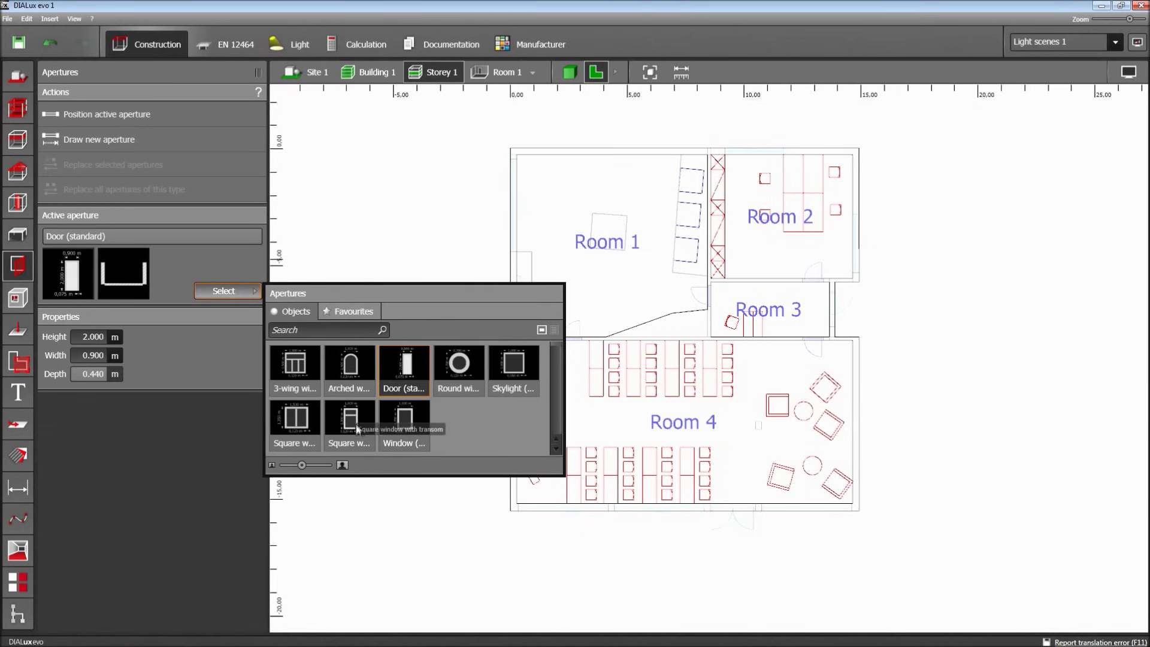
left_click(405, 420)
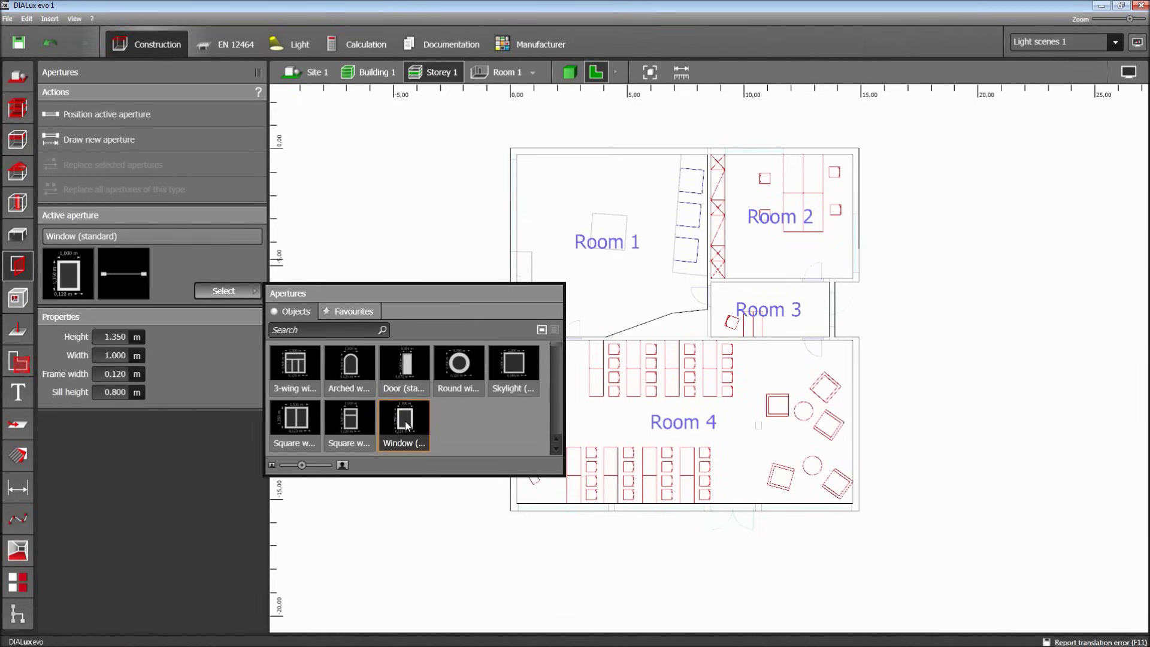
left_click(179, 467)
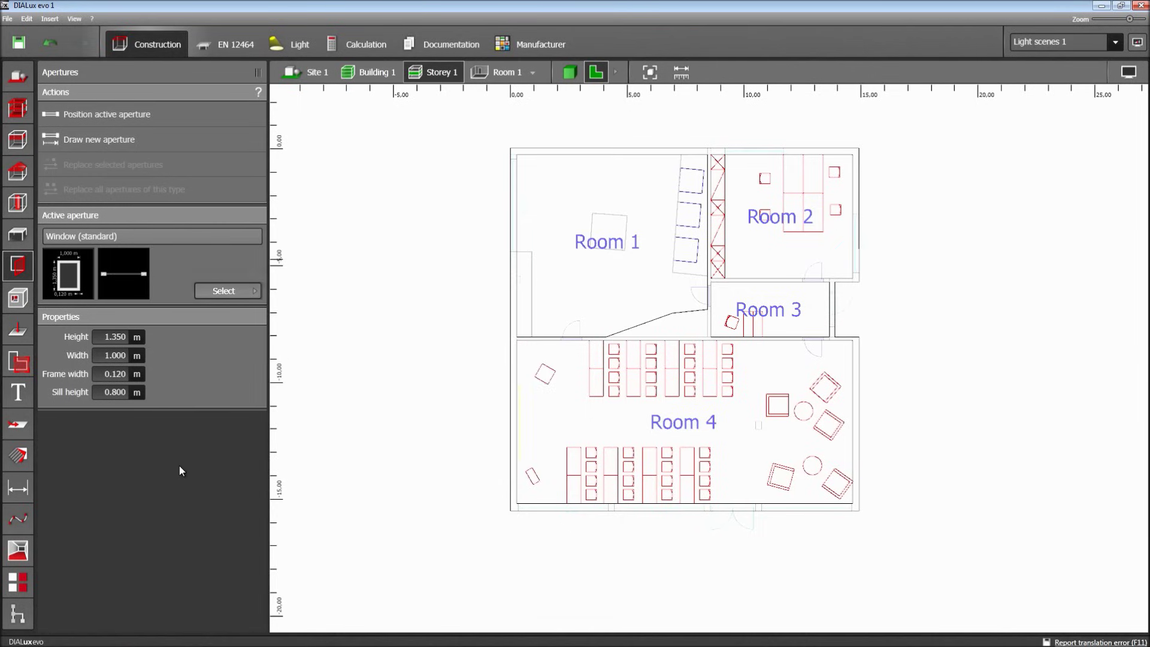
Step: Draw a window along Room 1's left outer wall
left_click(92, 141)
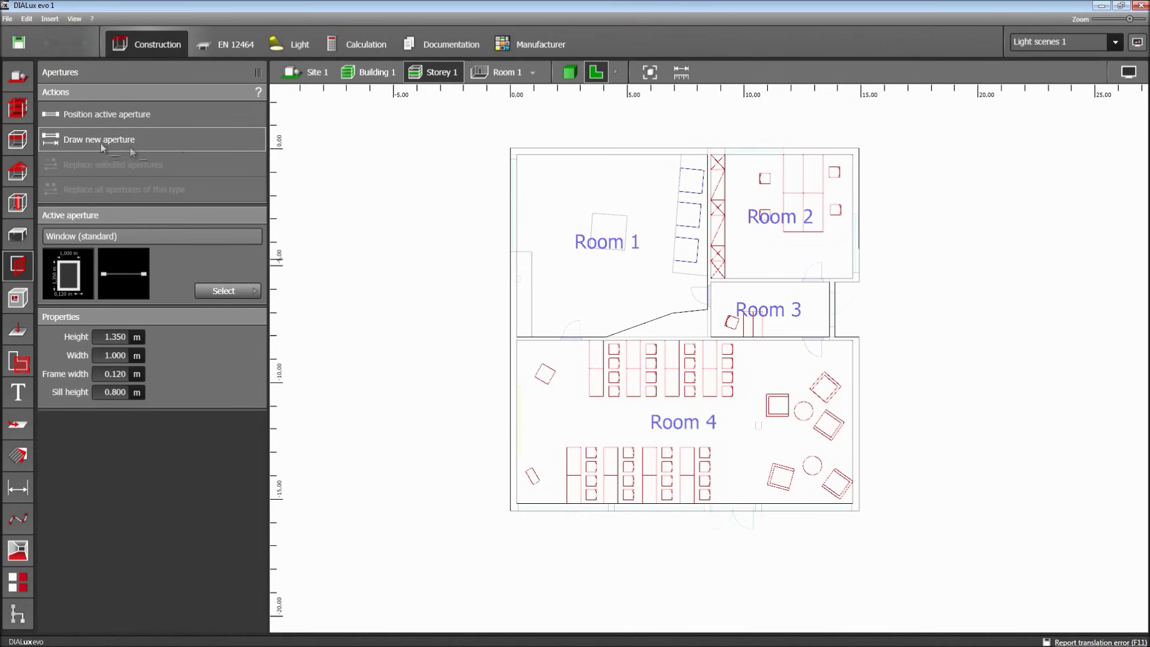
left_click(511, 159)
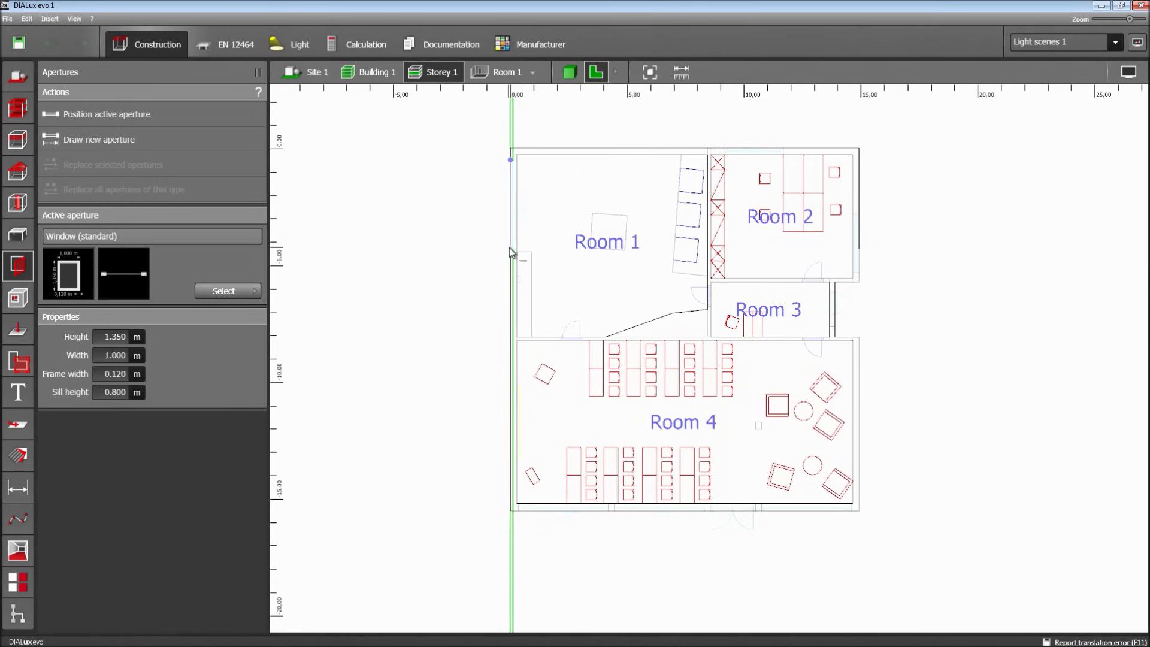
scroll(537, 294, "up", 5)
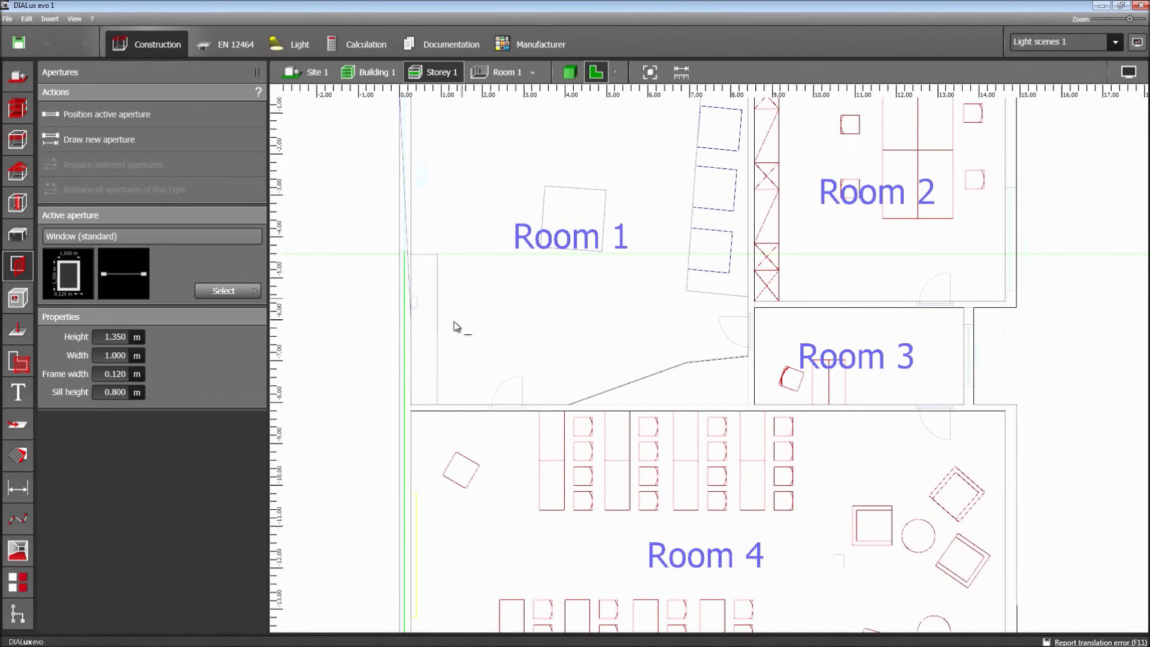
left_click(402, 260)
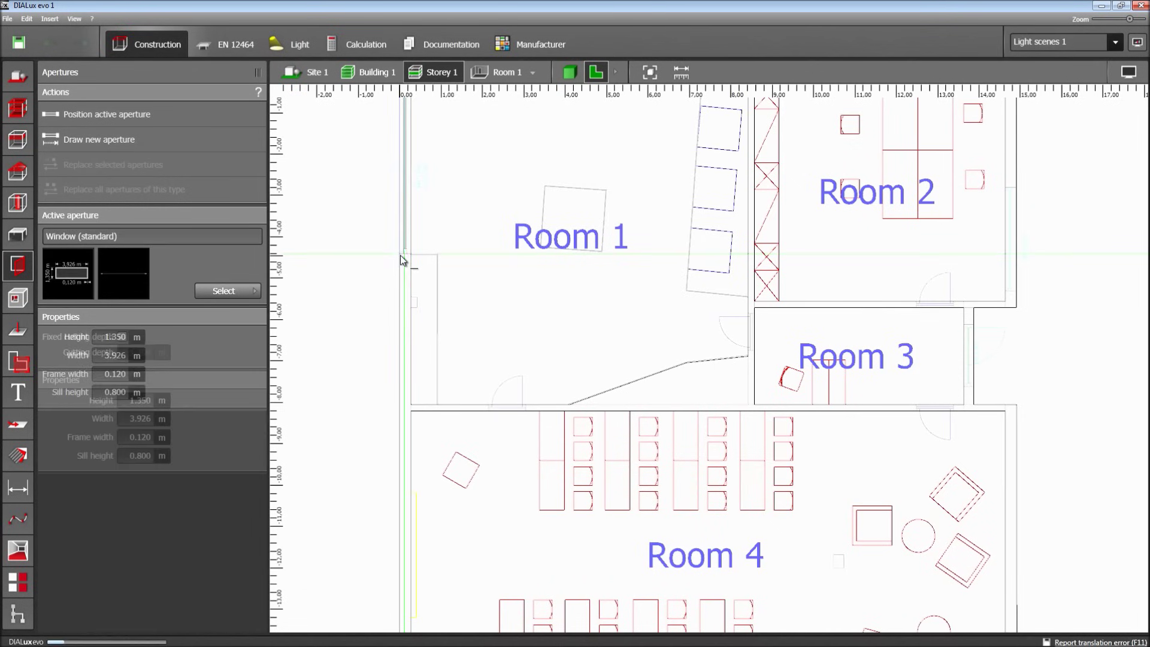
Step: Add a row of windows along Room 4's bottom wall, the last 3.820 m wide ending at the corner
middle_click_drag(462, 446, 450, 216)
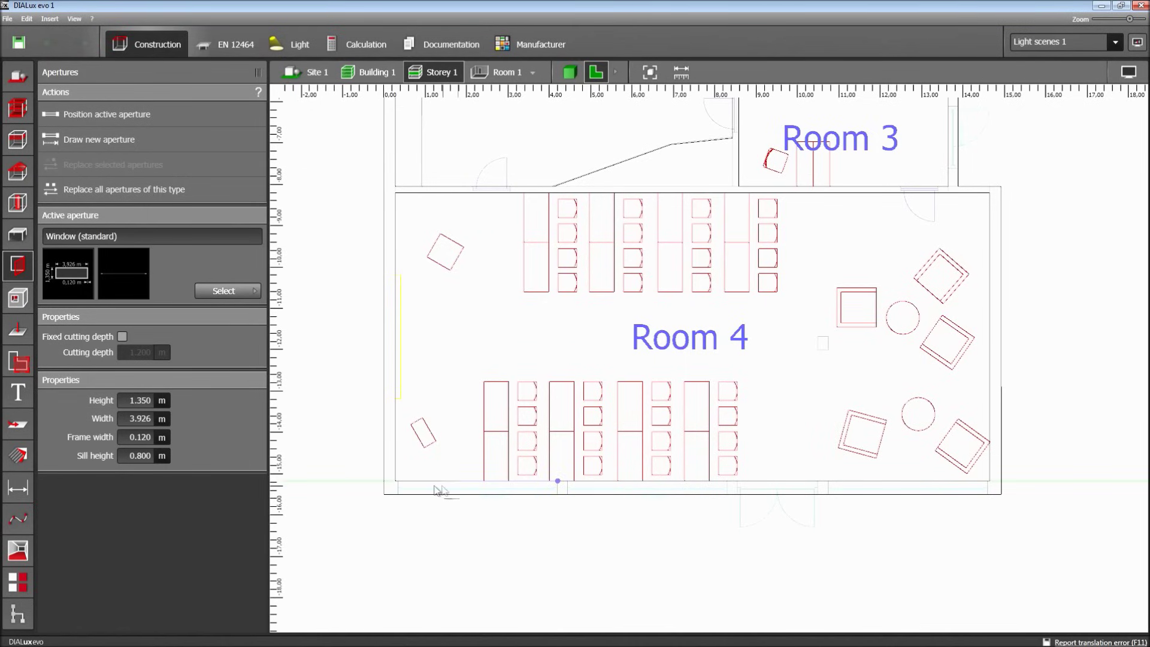
middle_click_drag(409, 481, 446, 453)
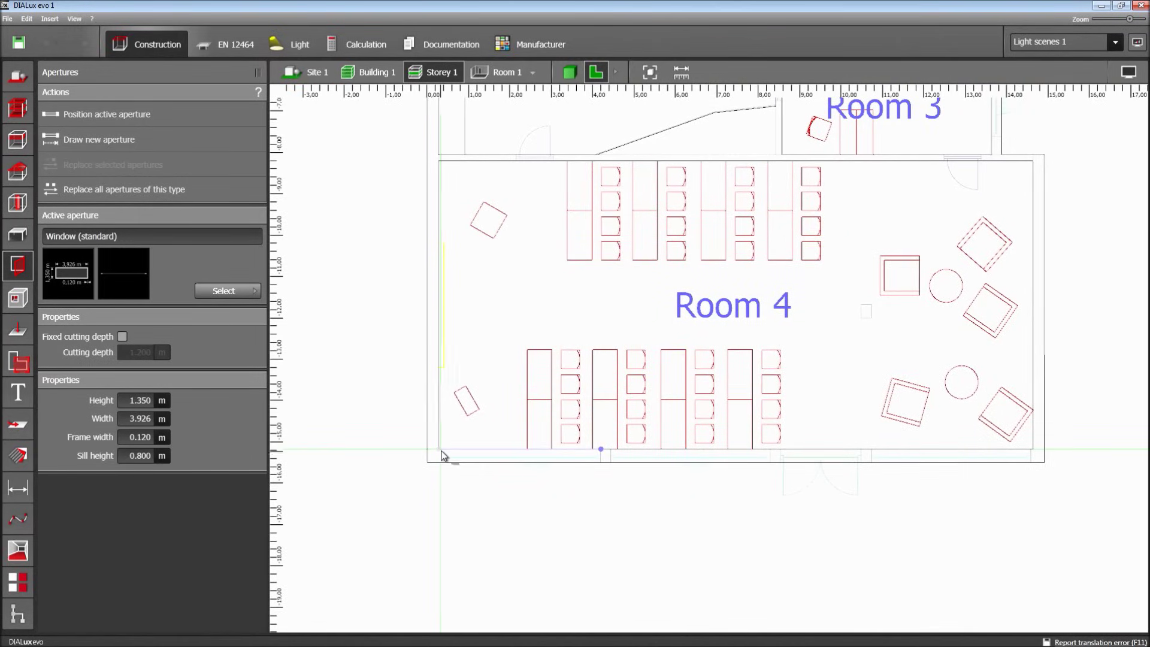
left_click(447, 454)
middle_click_drag(663, 393, 612, 398)
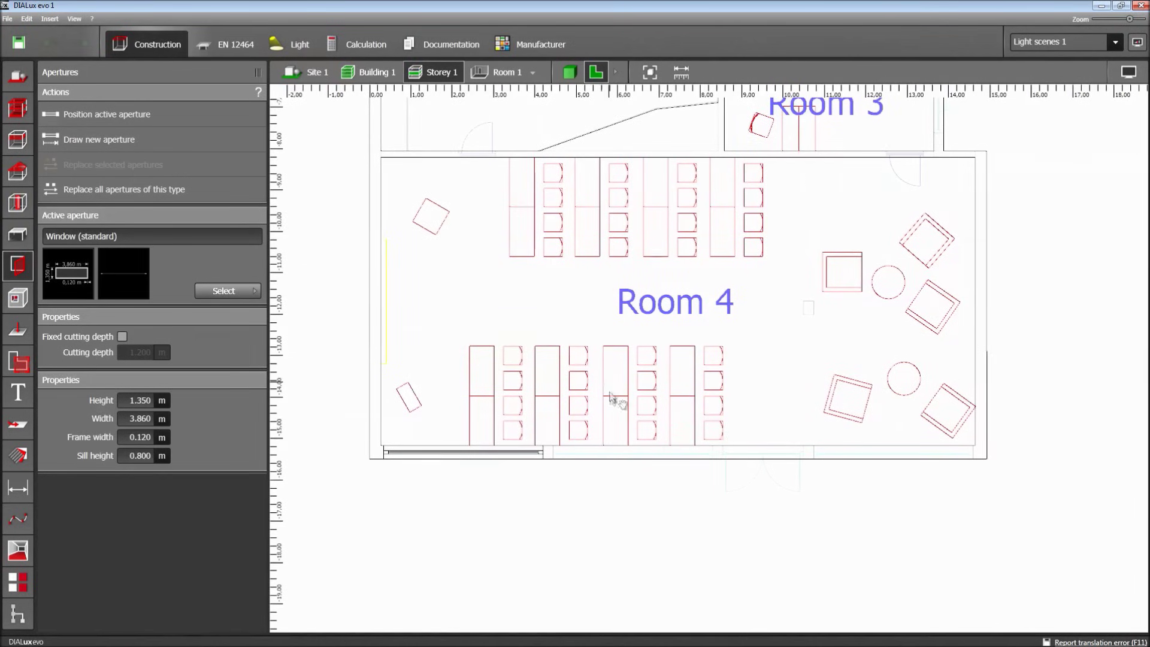
left_click(712, 447)
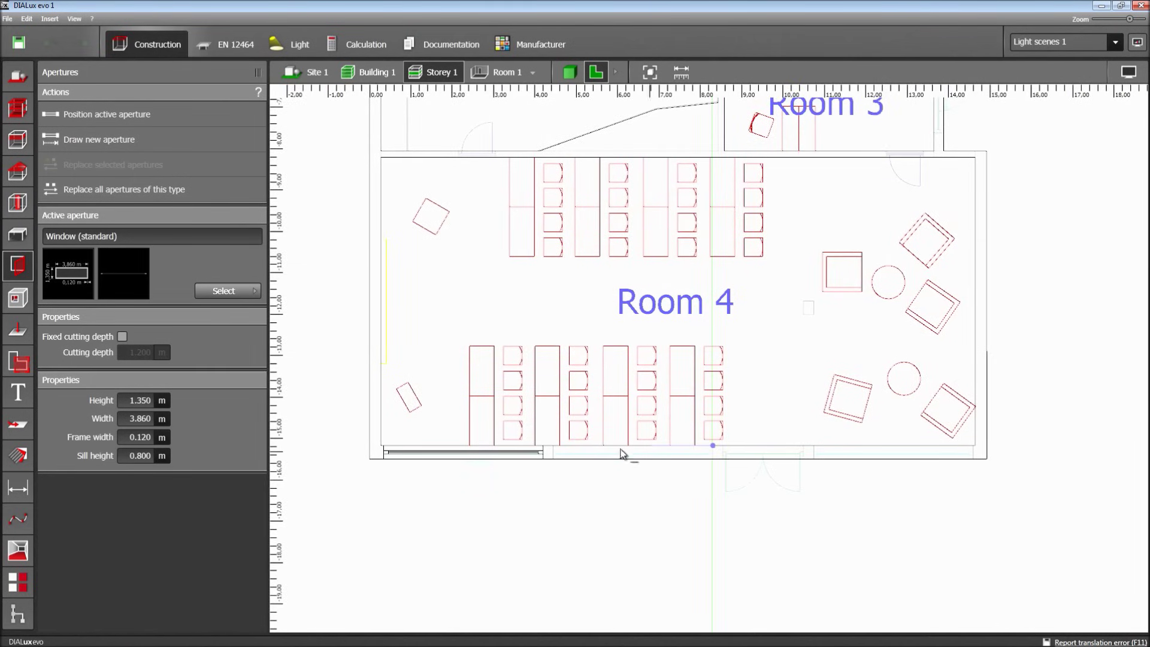
left_click(553, 445)
middle_click_drag(685, 377, 514, 387)
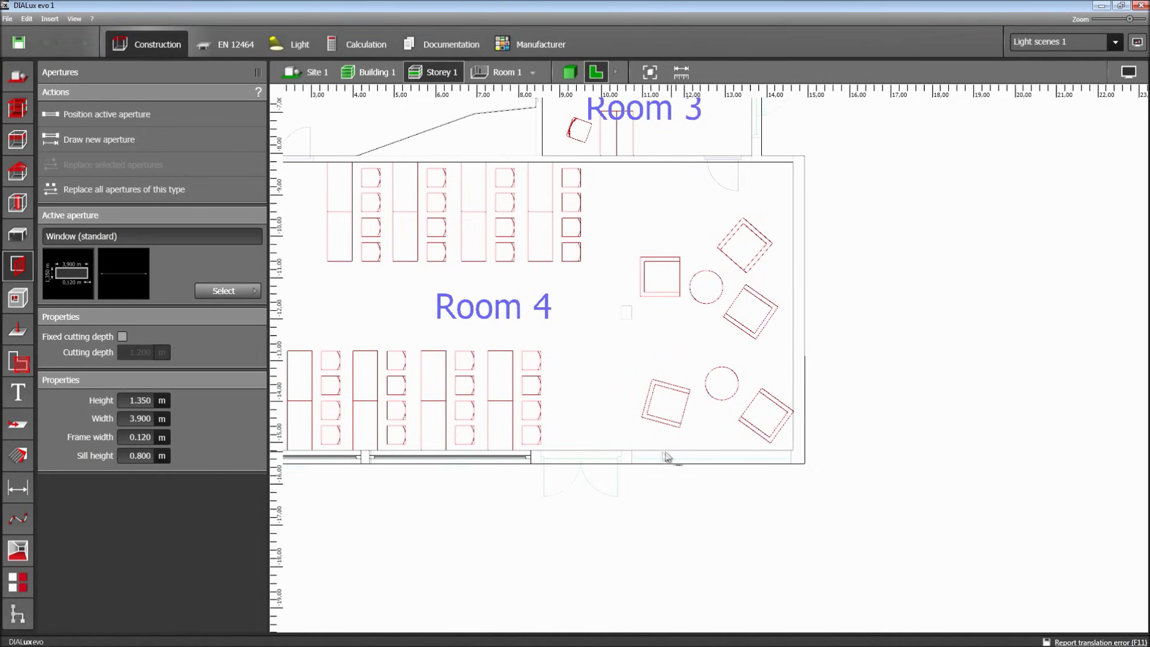
left_click(633, 451)
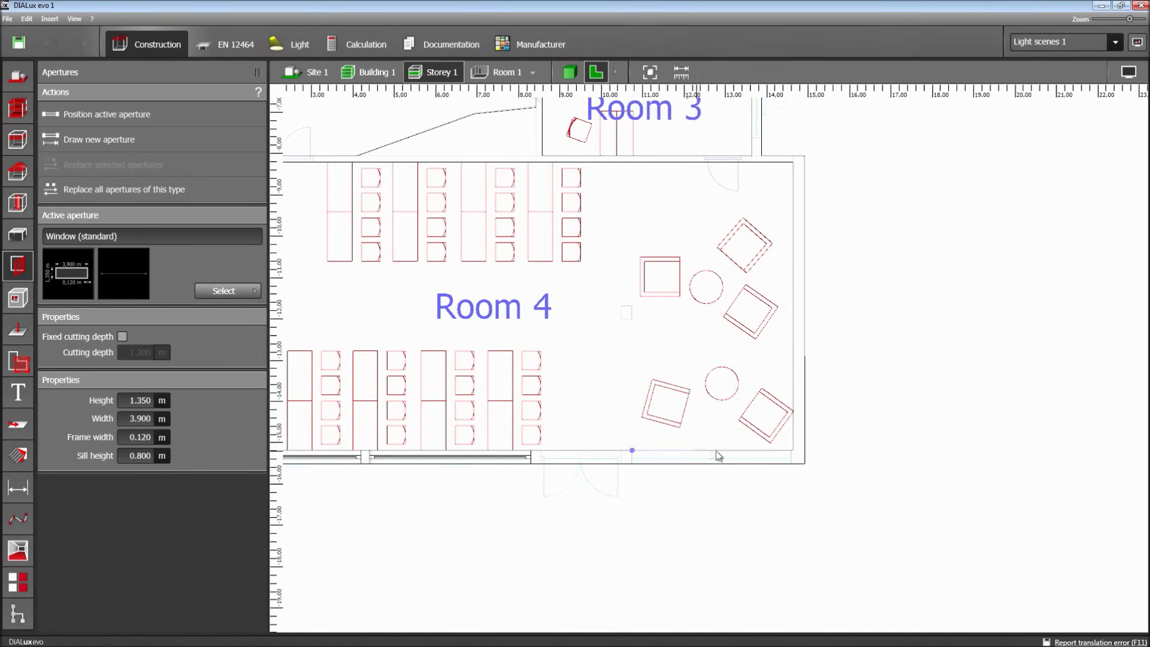
left_click(792, 455)
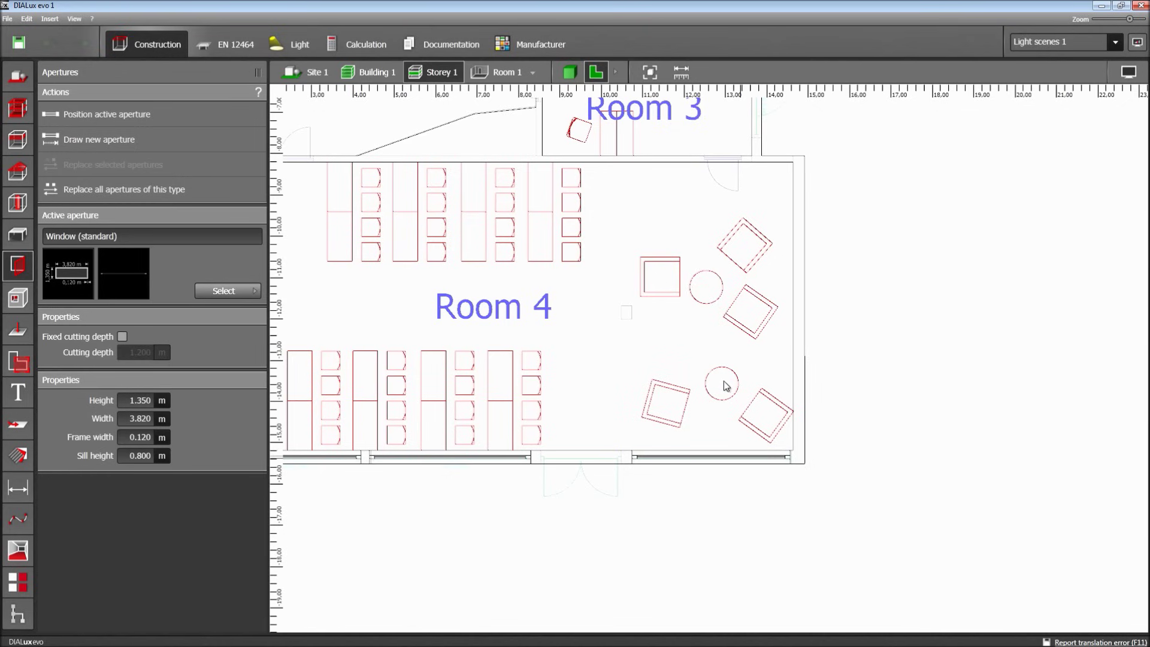
middle_click_drag(727, 321, 686, 455)
Step: Draw a 2.527 m window on Room 2's right wall
middle_click_drag(750, 333, 689, 434)
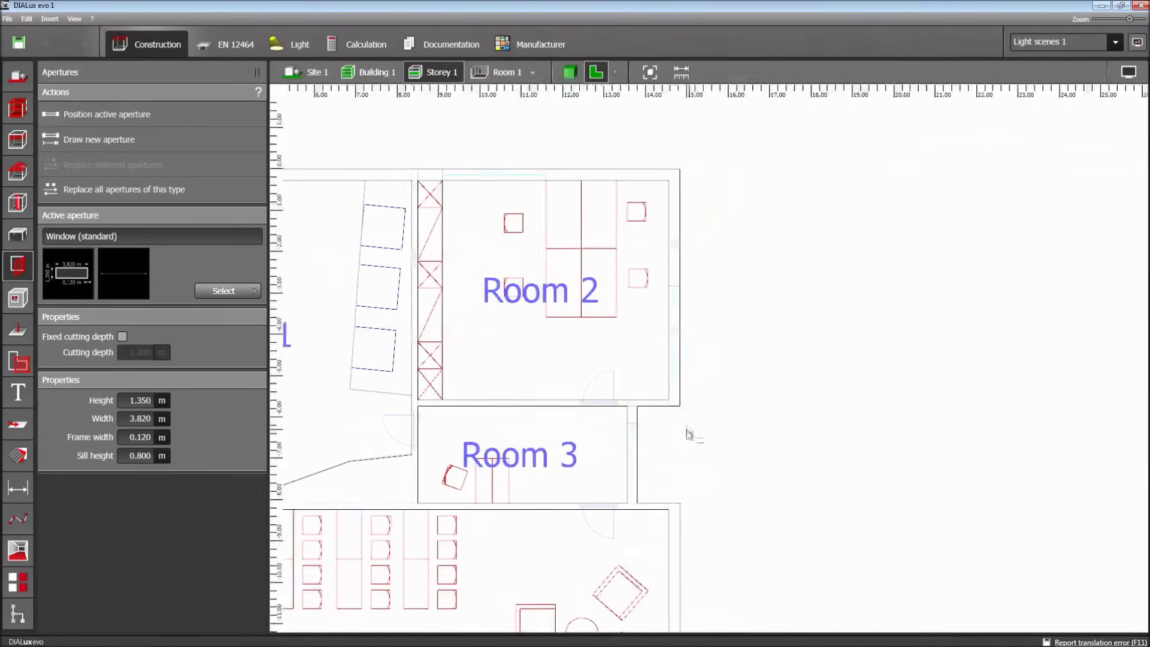
left_click(679, 391)
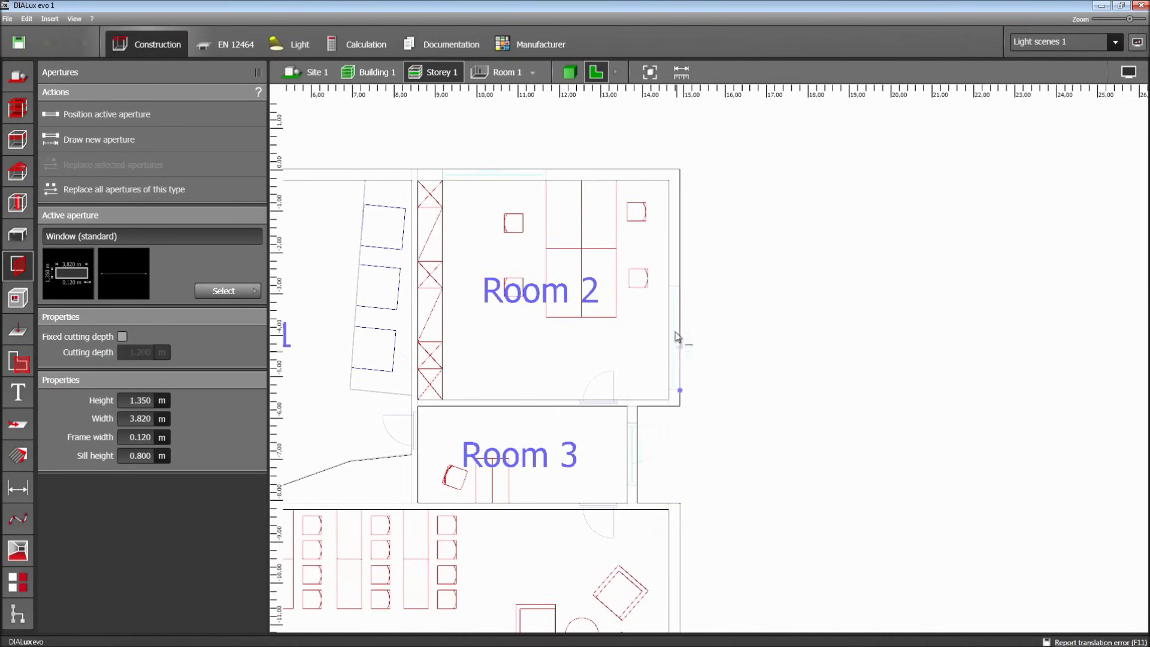
left_click(680, 290)
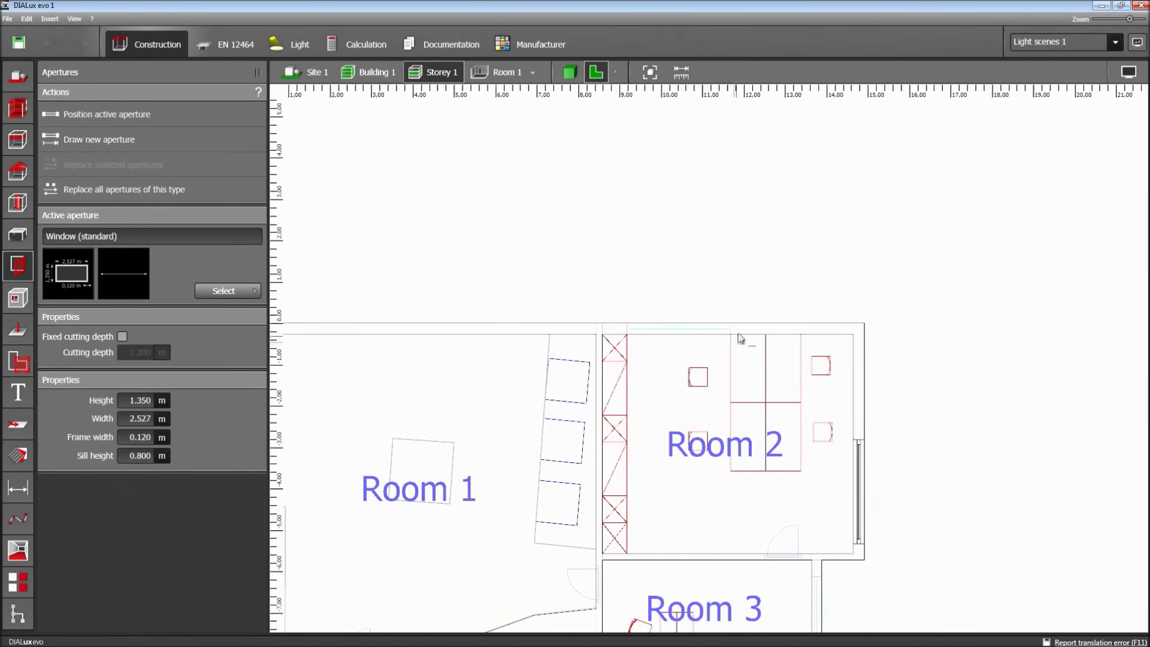
Step: Add a 2.525 m window along Room 2's top wall and zoom out to the whole plan
left_click(732, 326)
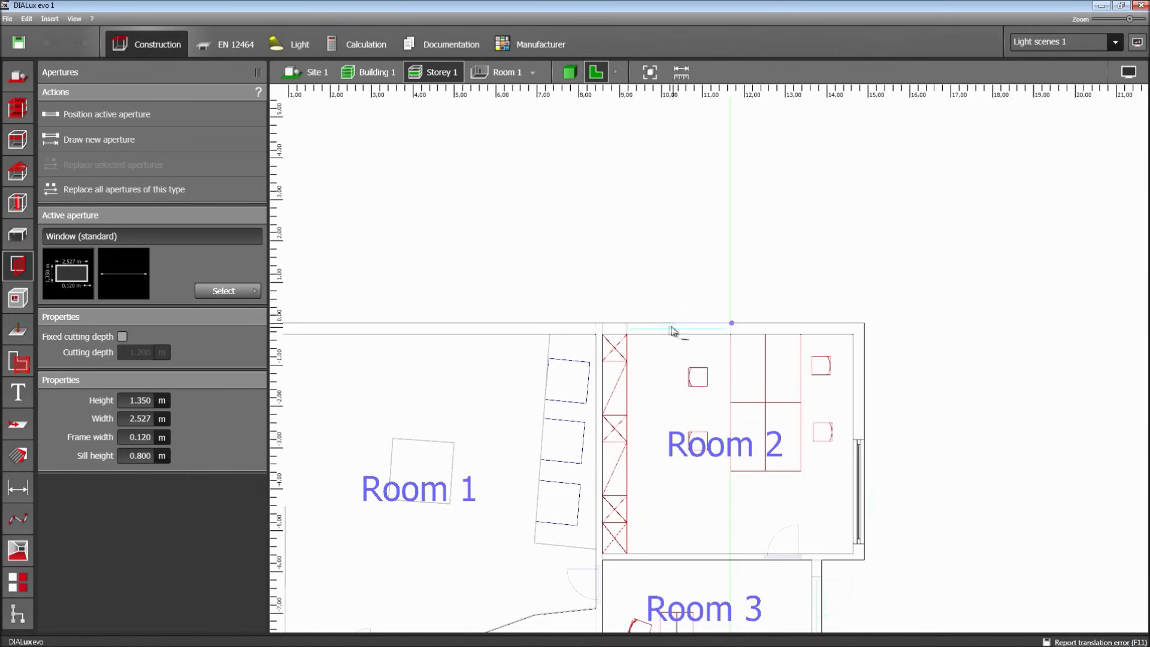
left_click(626, 326)
middle_click_drag(511, 380, 627, 382)
scroll(549, 308, "down", 5)
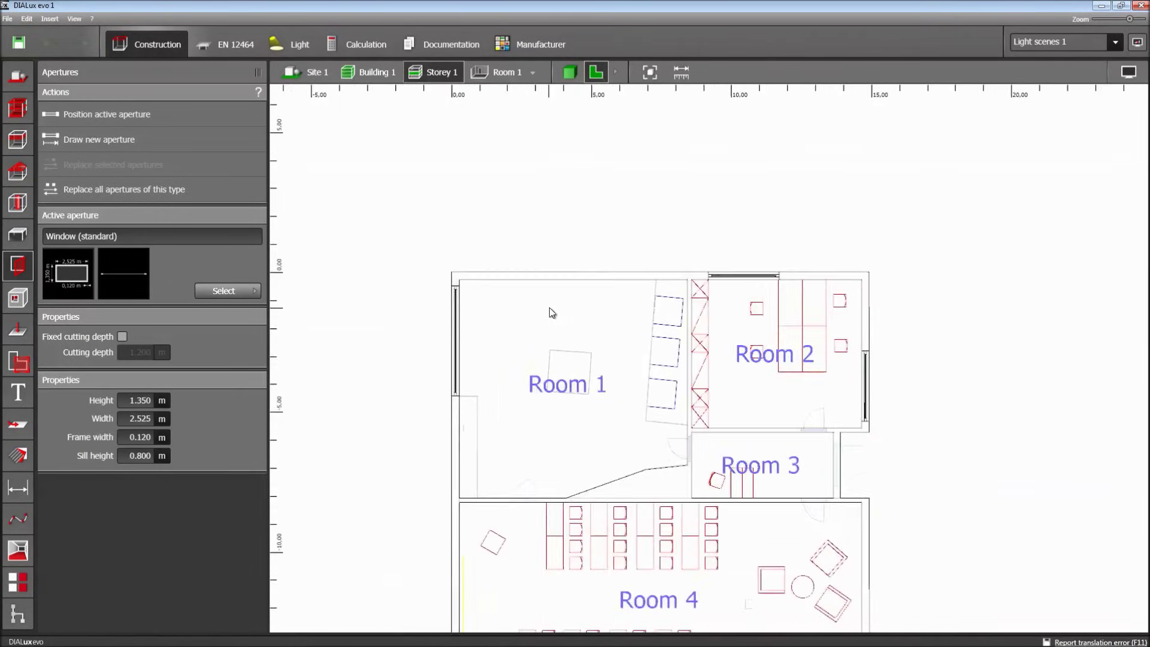
scroll(552, 314, "down", 1)
middle_click_drag(552, 314, 503, 231)
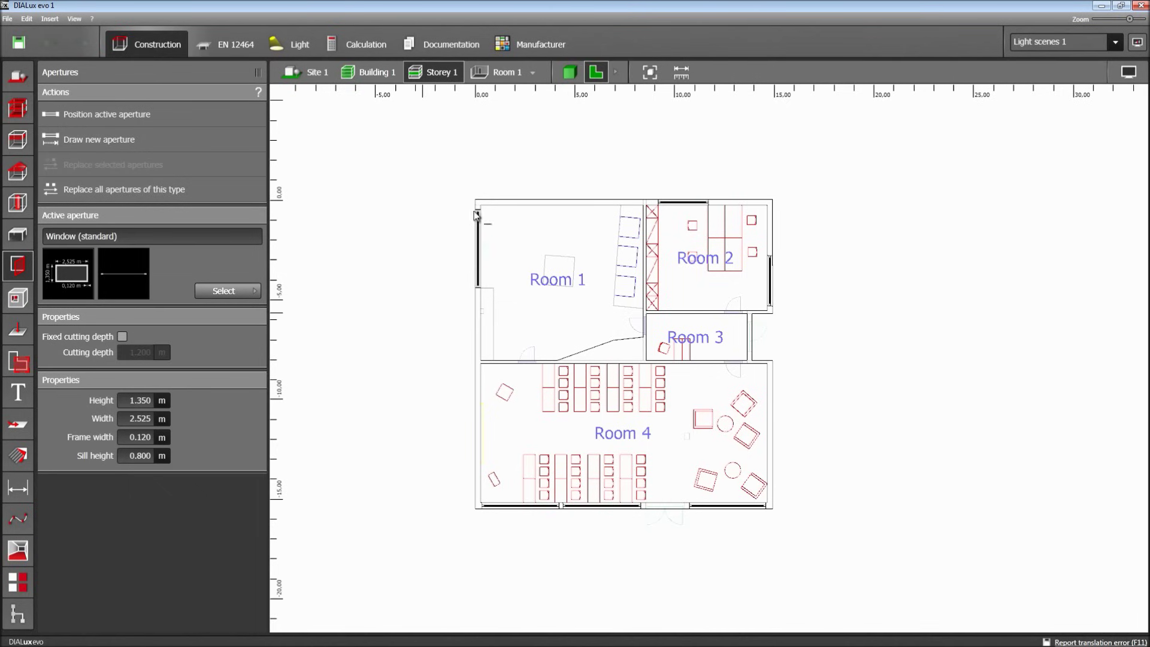
Step: In 3D, give Room 4's left outer-wall window a 0 m sill and 2.3 m height
left_click(569, 73)
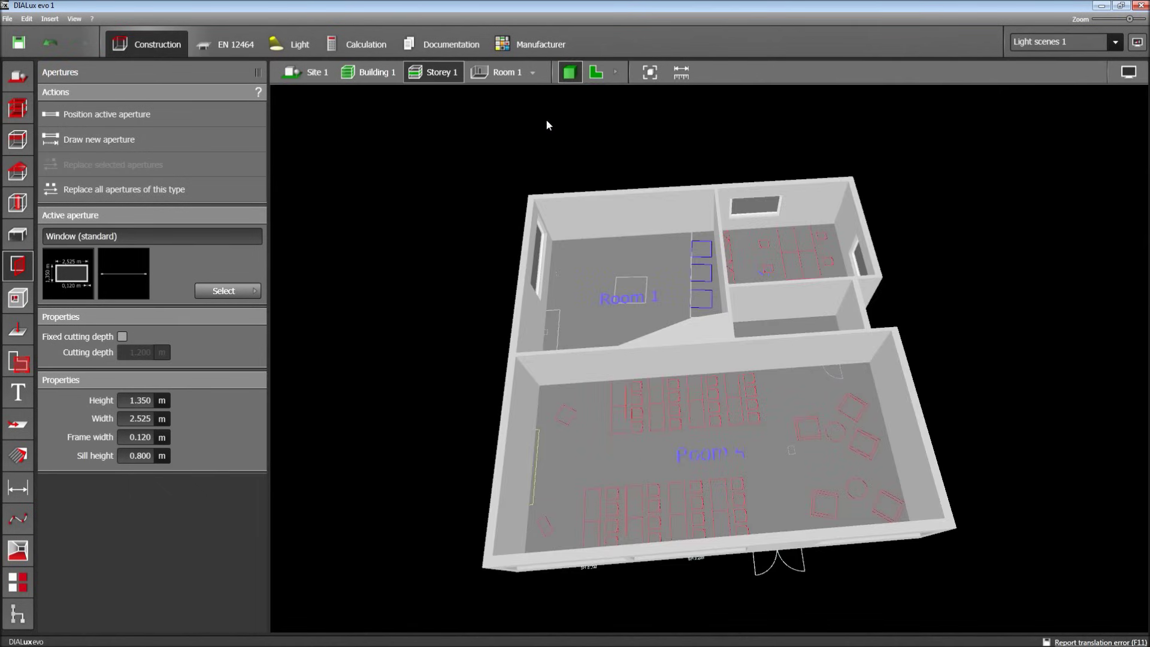
middle_click_drag(436, 356, 443, 318)
left_click(533, 477)
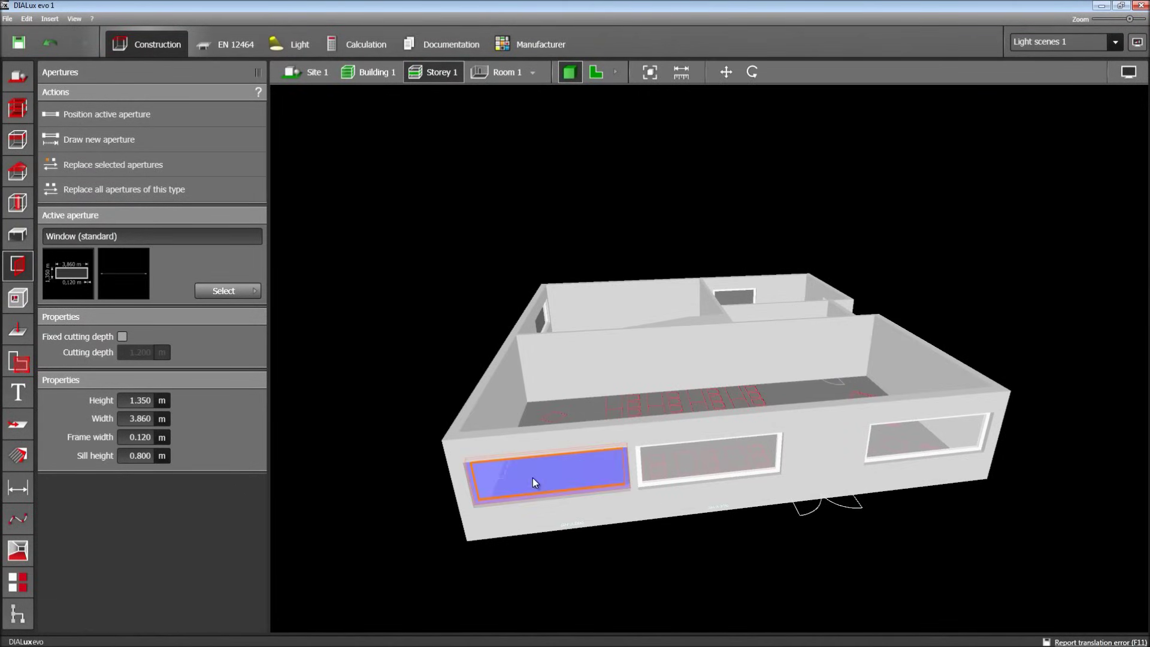
left_click(126, 400)
left_click(137, 457)
type("0")
key("Tab")
left_click(138, 400)
type("2.3")
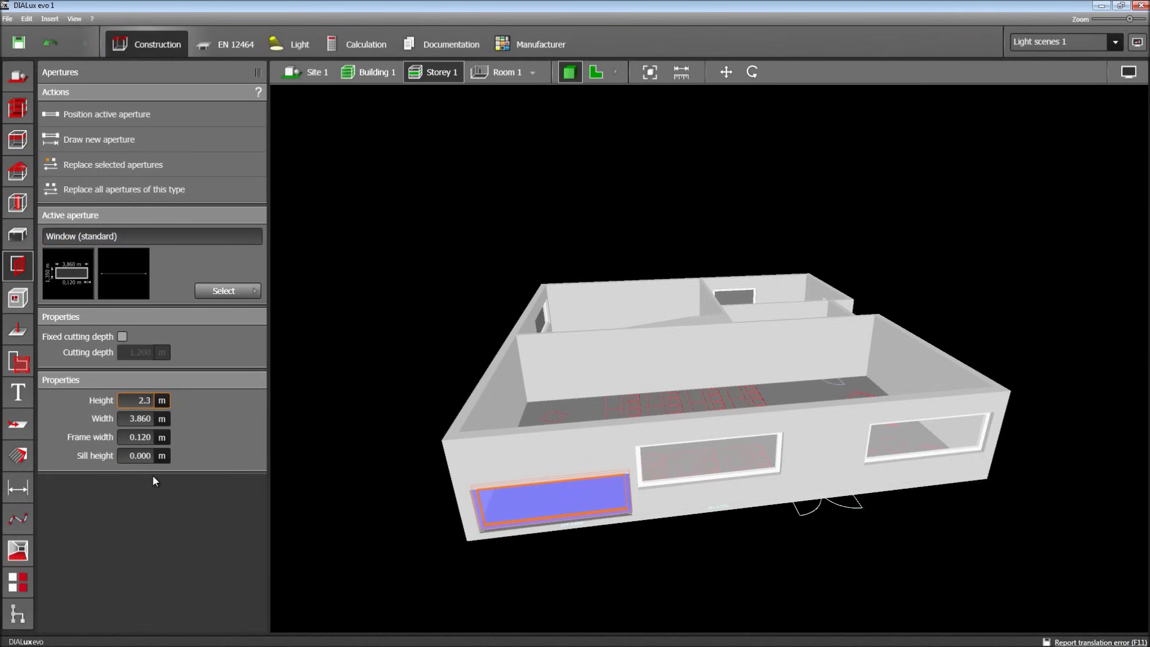
key("Tab")
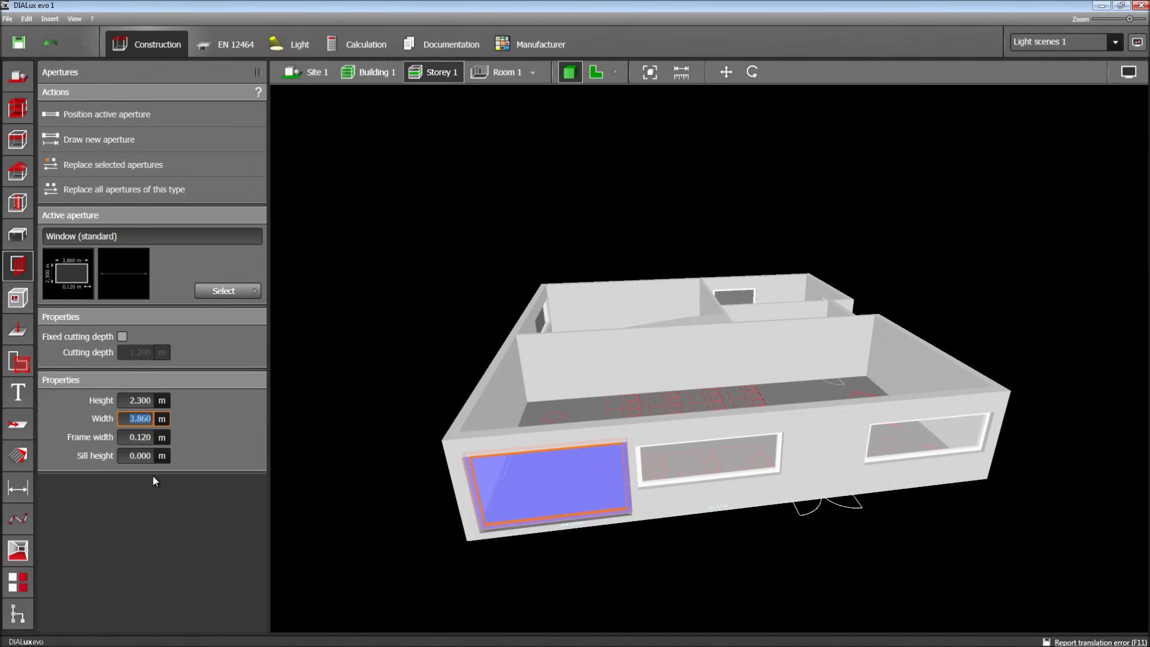
Step: Give the middle window a floor-level 0 m sill and 2.3 m height
left_click(693, 473)
left_click(122, 455)
type("0")
key("Return")
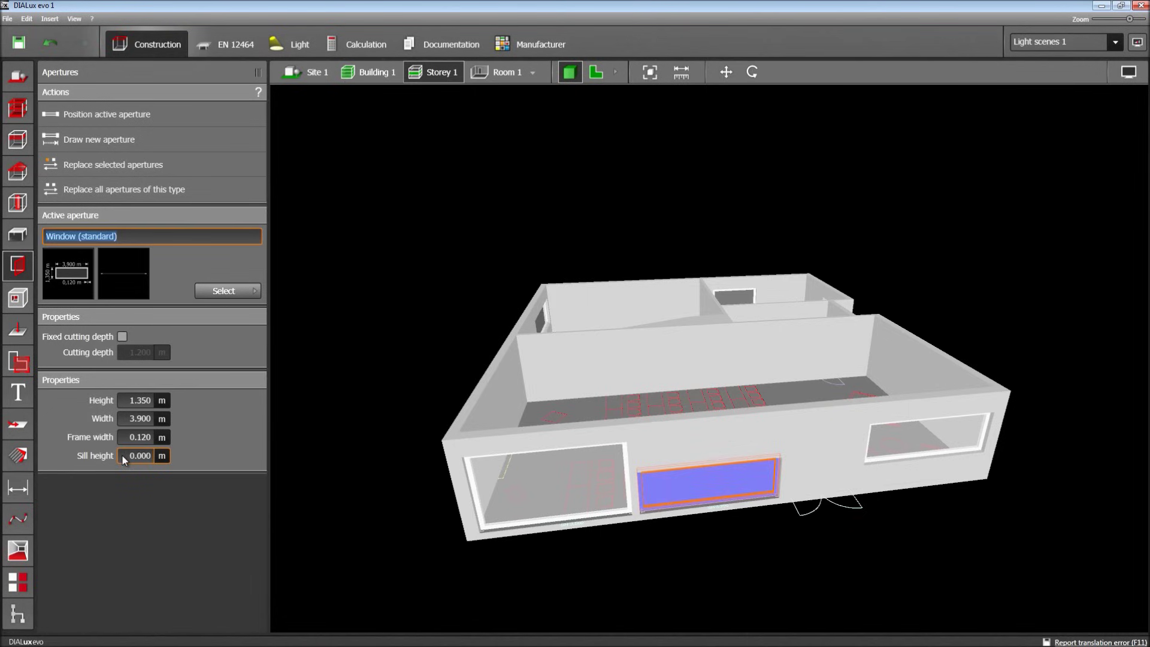
left_click(122, 399)
type("2.3")
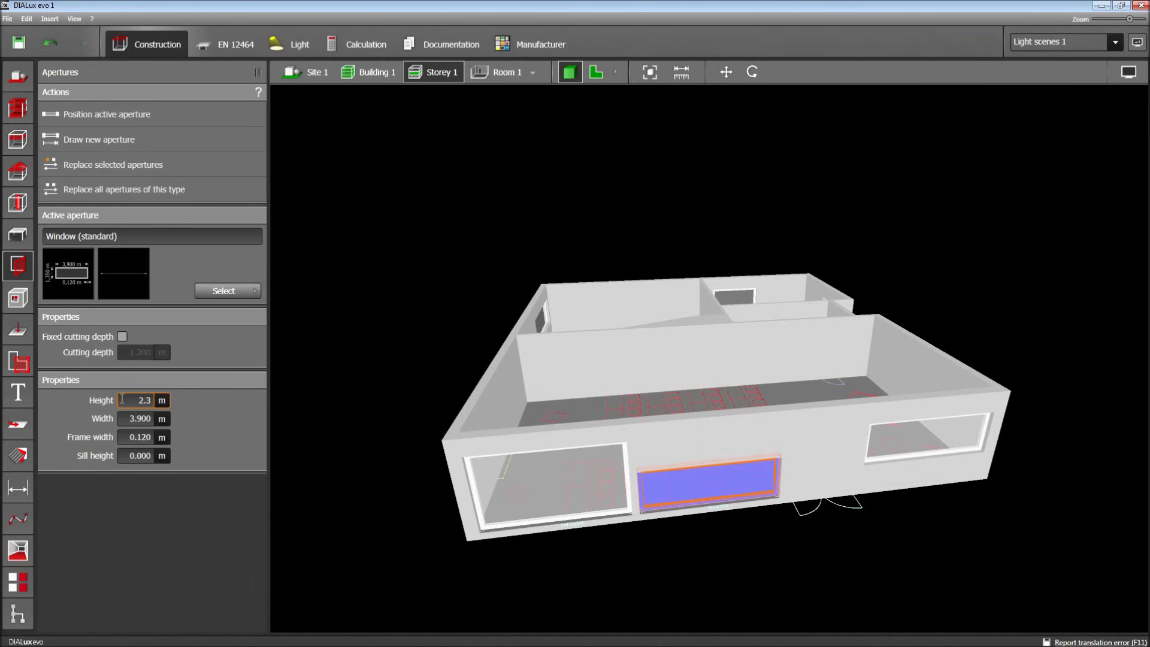
key("Tab")
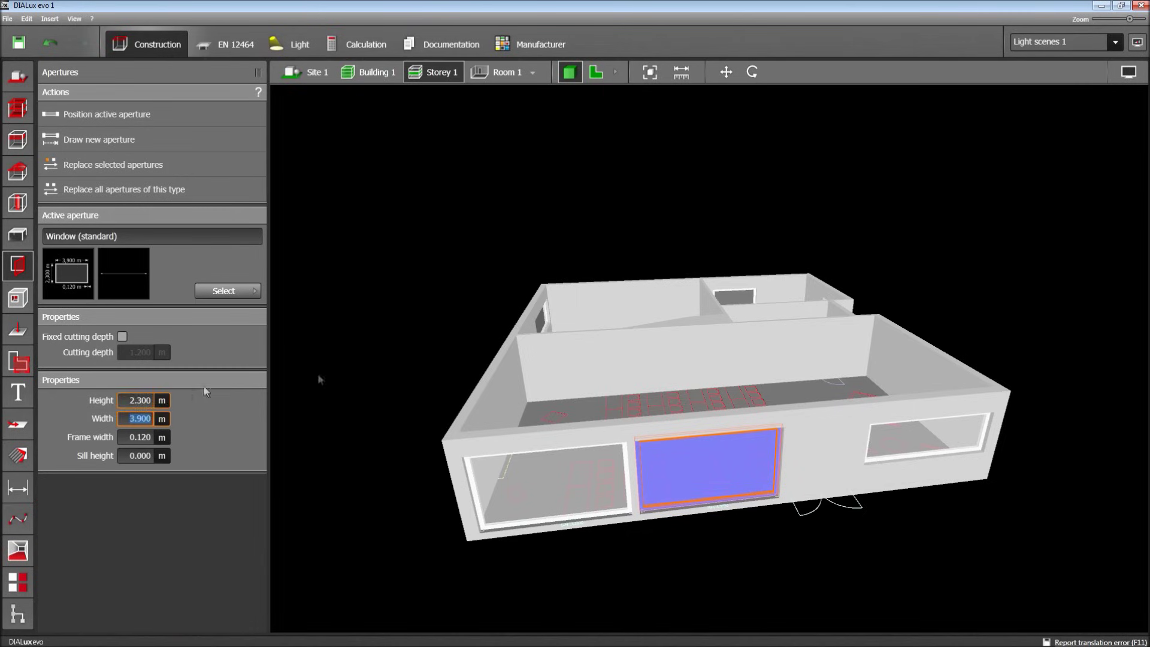
Step: Give the right-hand window a 0 m sill and 2.3 m height
left_click(910, 437)
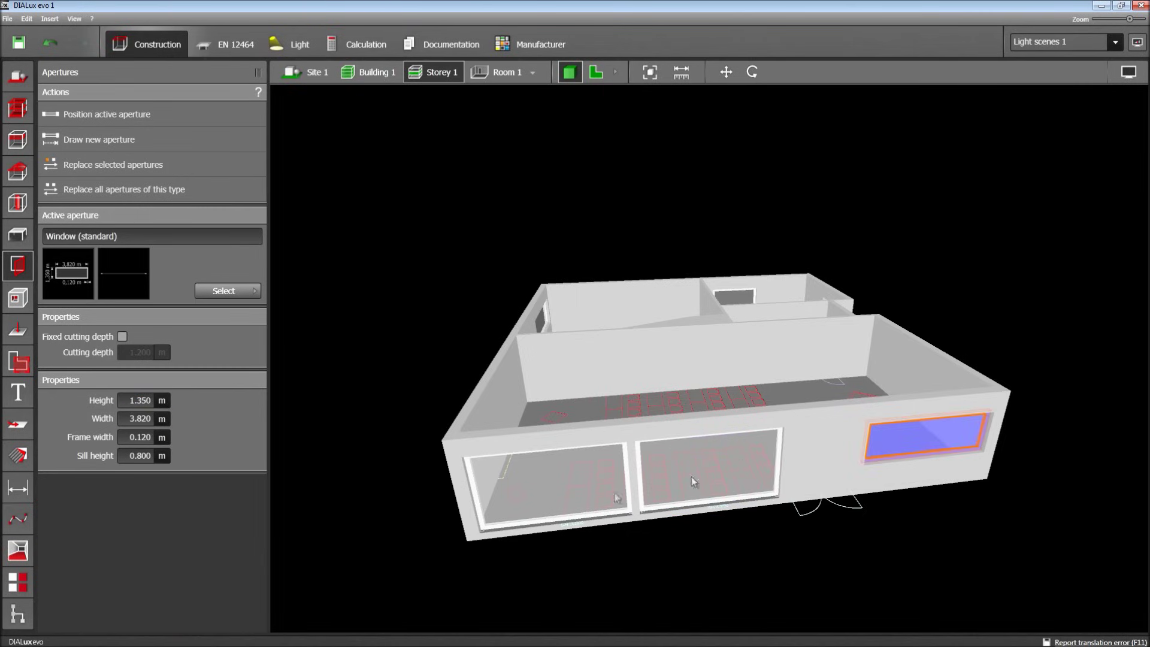
left_click(124, 461)
type("0")
key("Return")
left_click(124, 400)
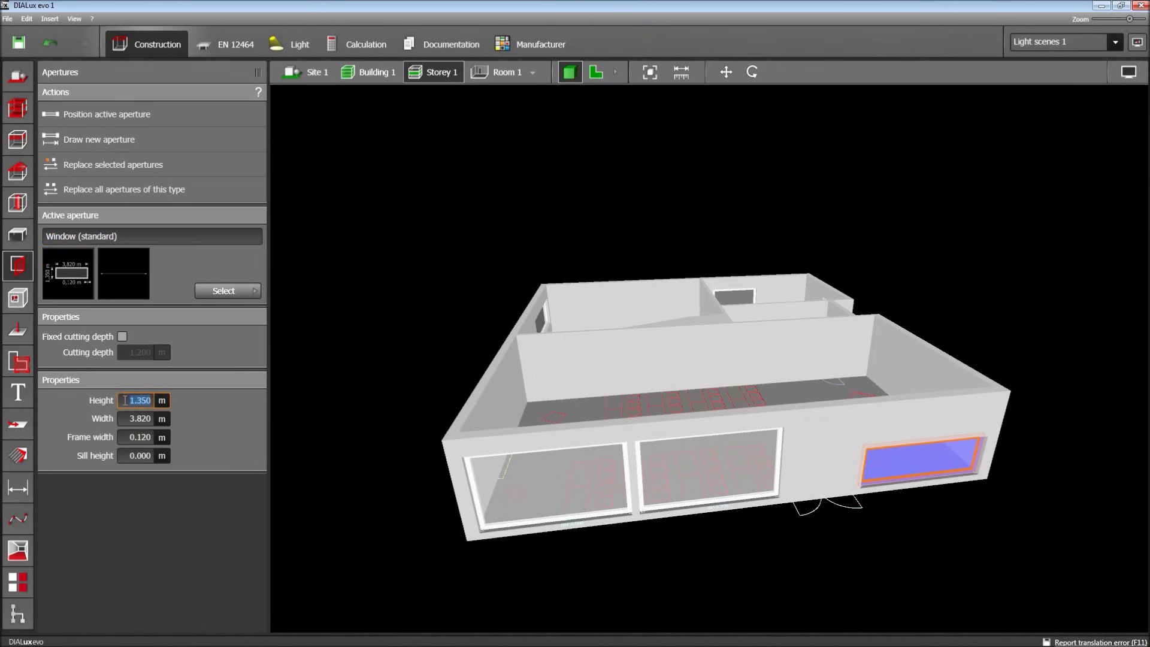
type("2.3")
key("Tab")
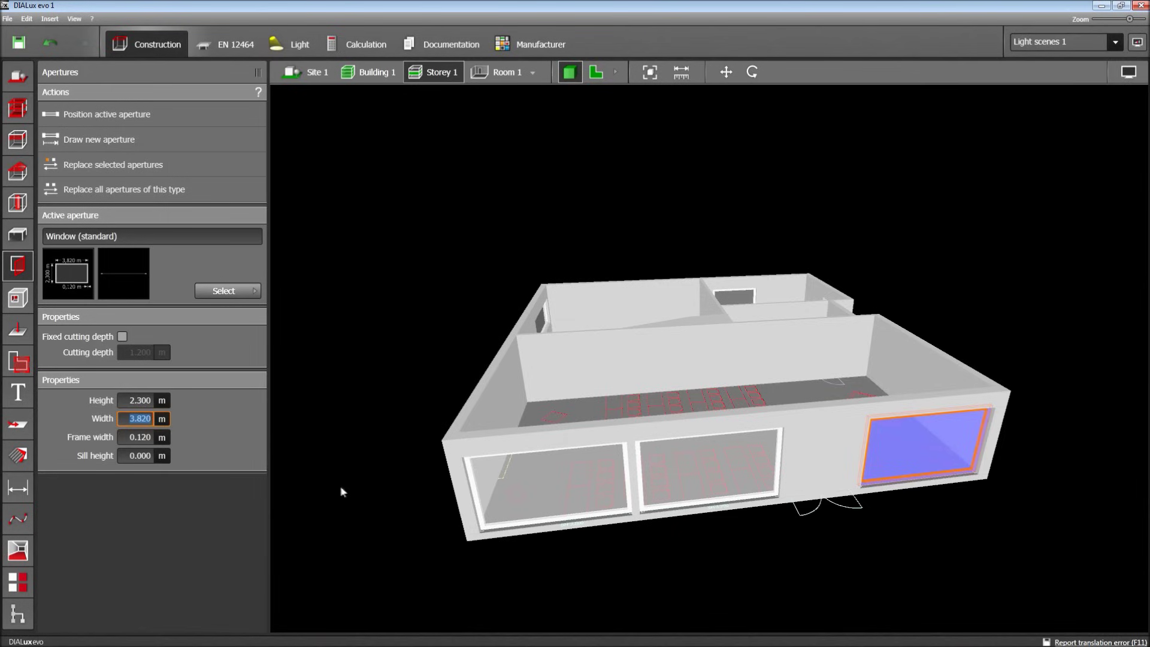
right_click_drag(380, 490, 331, 575)
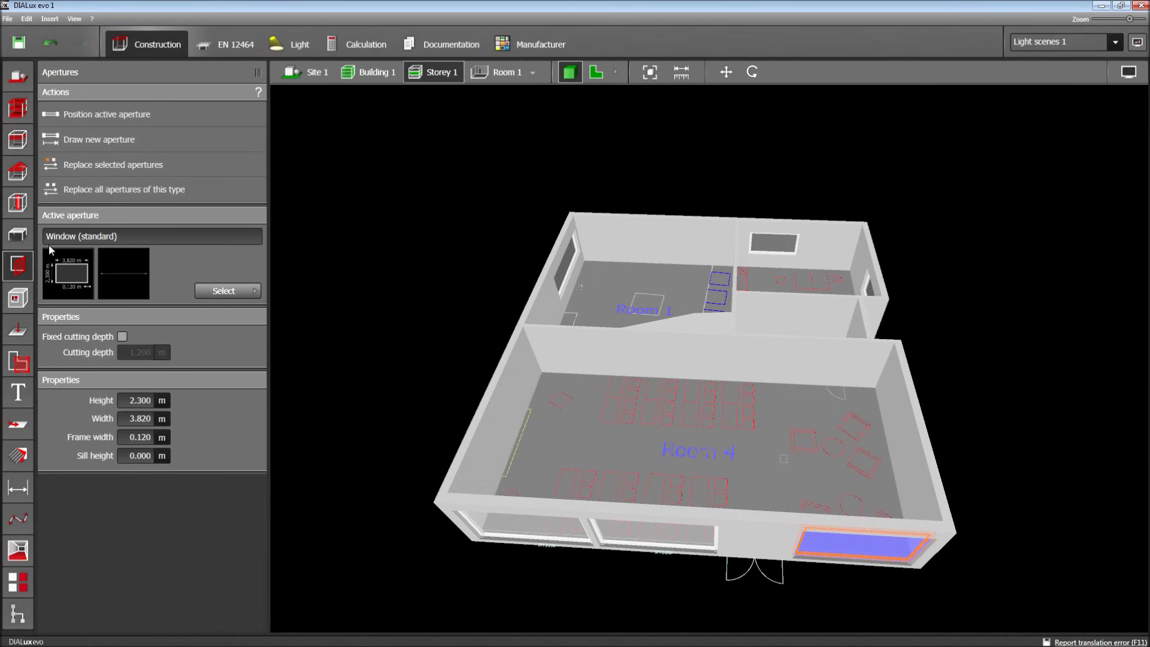
Step: Open the furniture and objects tool and browse the standard Objects catalogue to Office chair1
left_click(16, 238)
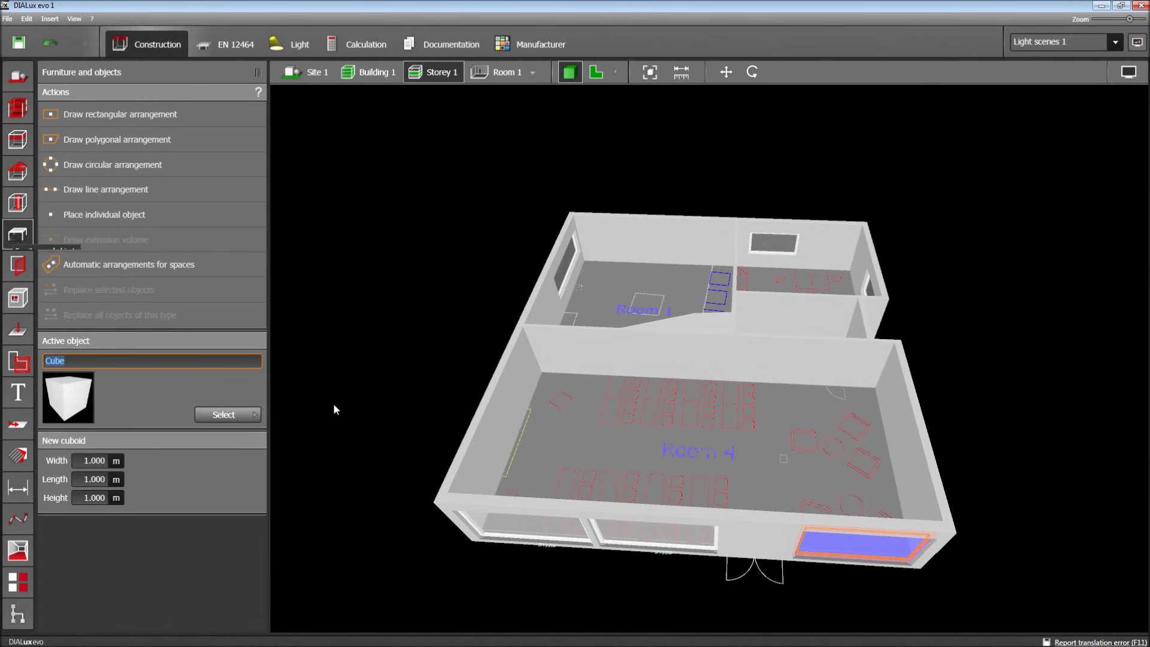
left_click(17, 265)
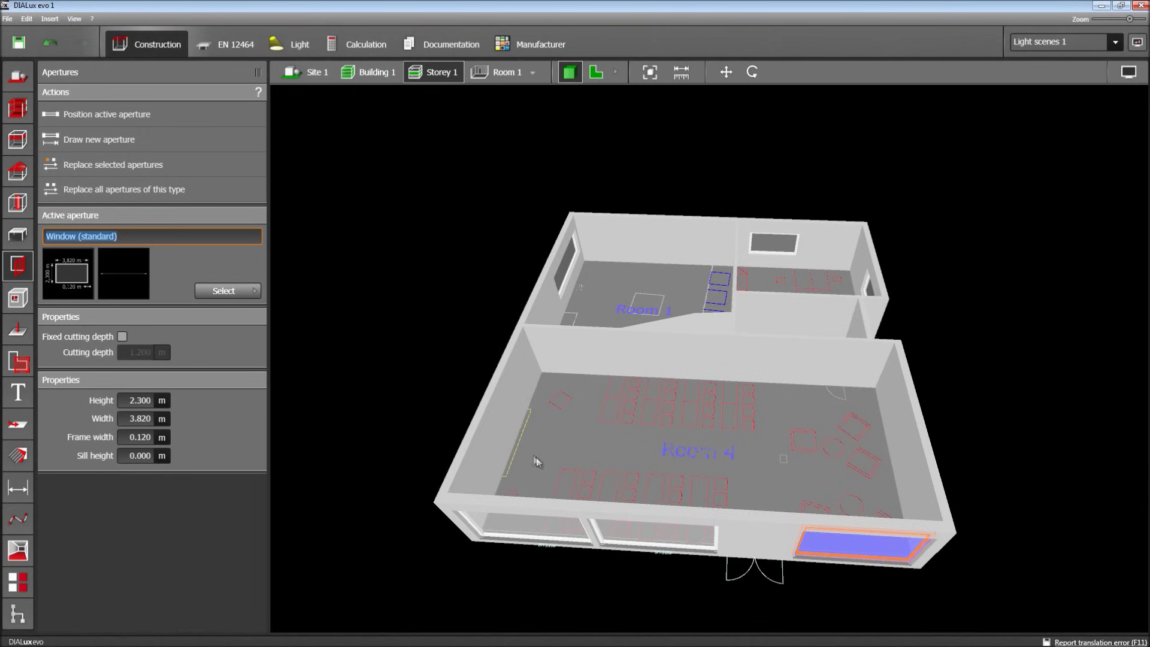
left_click(18, 239)
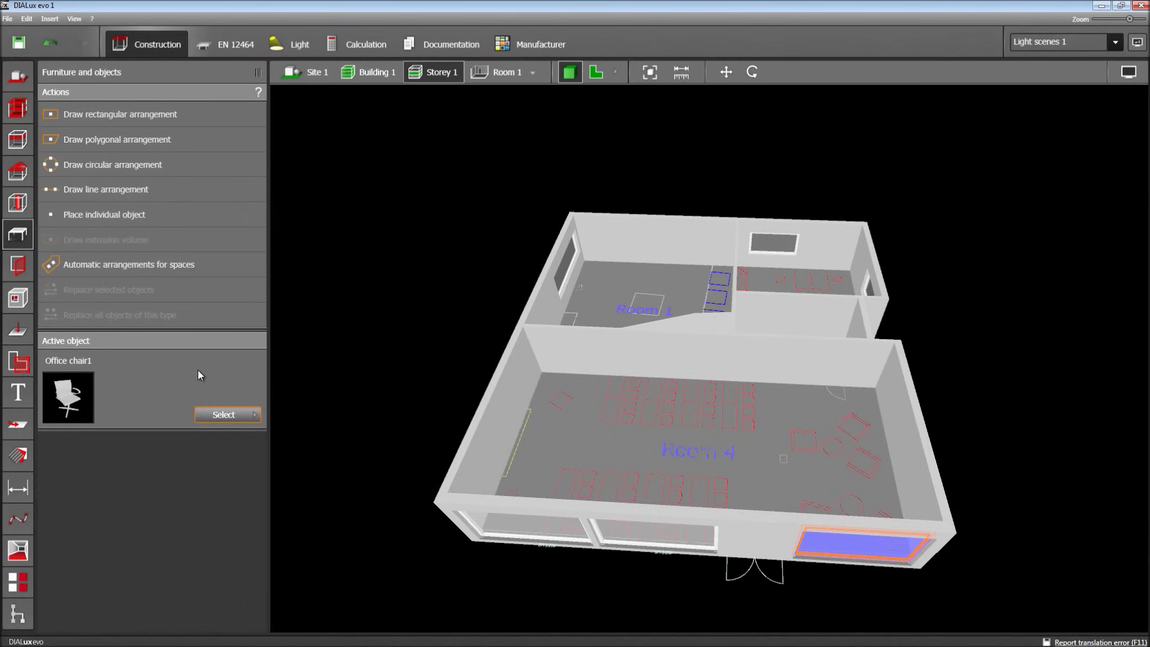
left_click(224, 415)
left_click(290, 436)
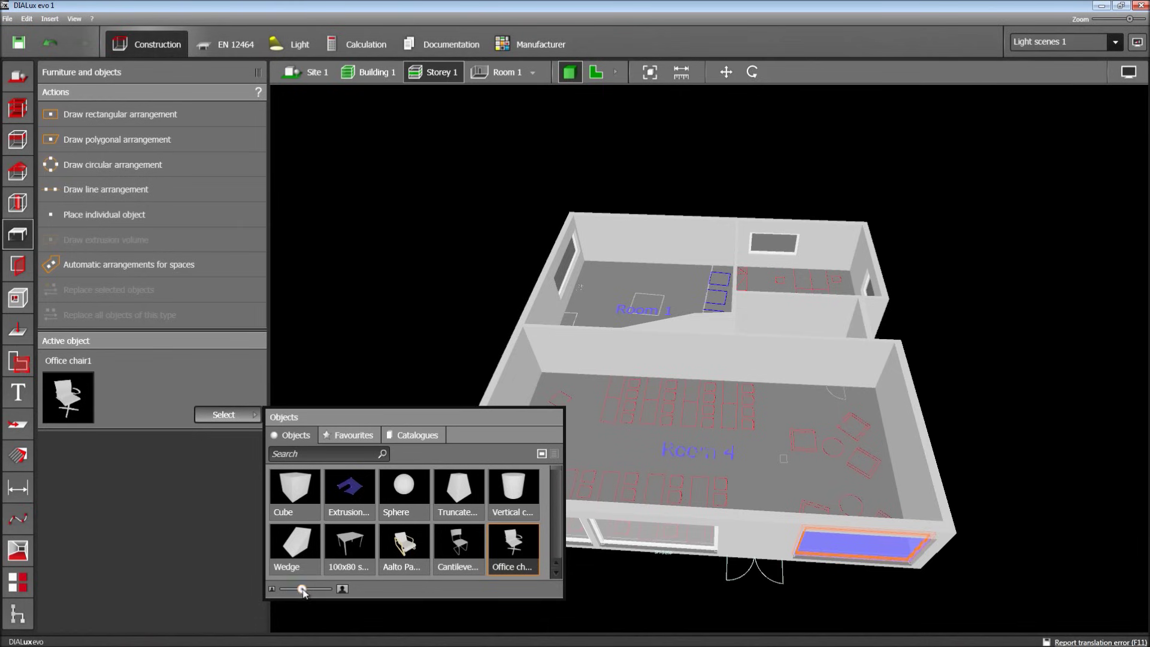
left_click_drag(302, 590, 306, 588)
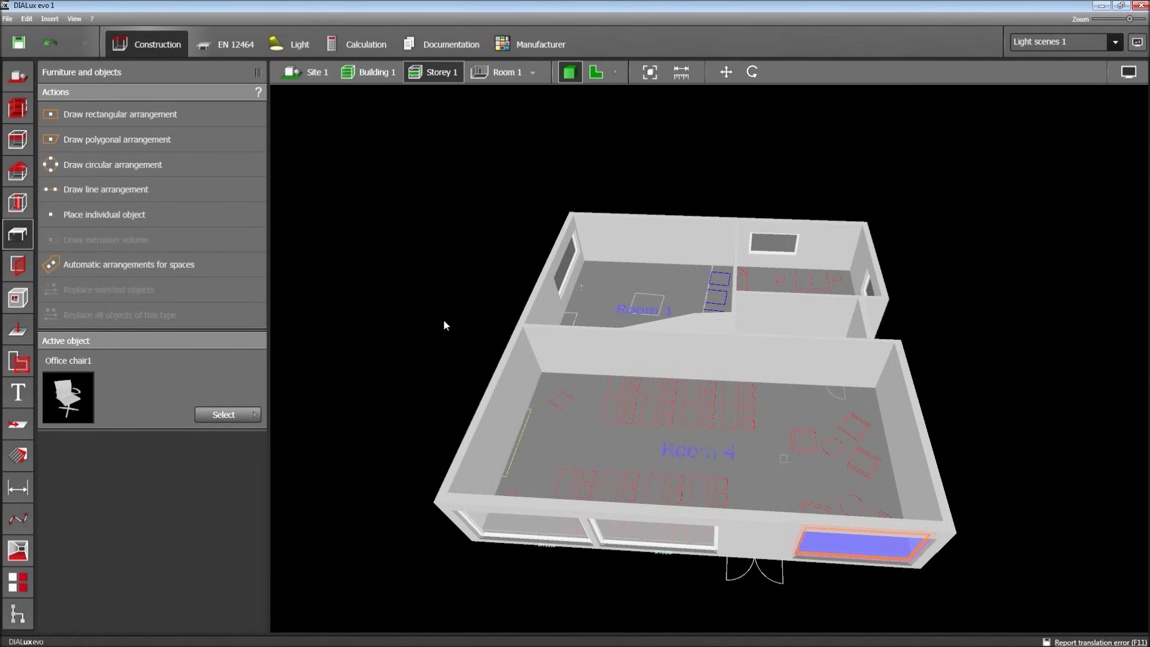
Step: In the 2D plan, draw a rectangular office chair arrangement across Room 4
left_click(596, 72)
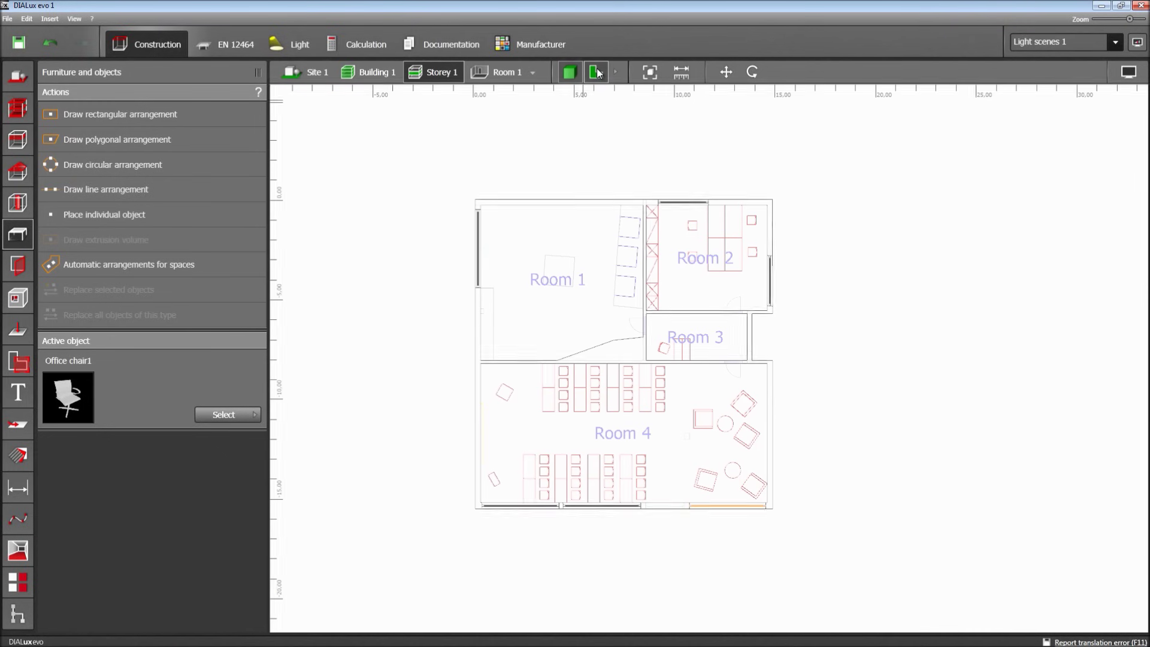
scroll(558, 337, "up", 5)
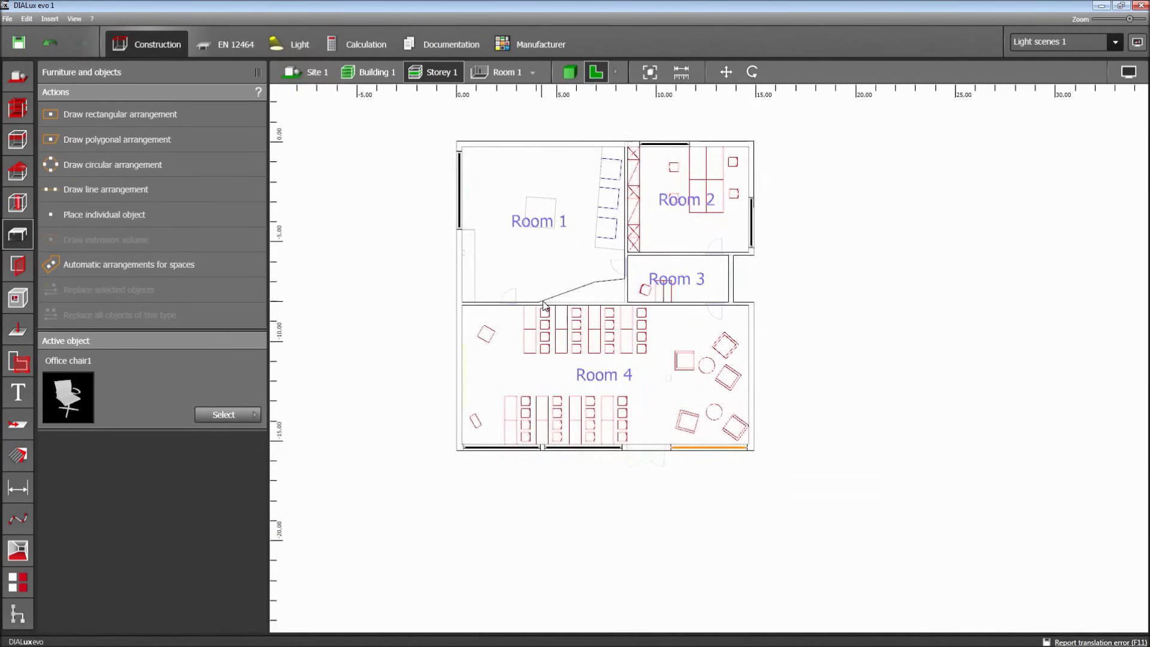
right_click_drag(483, 308, 555, 327)
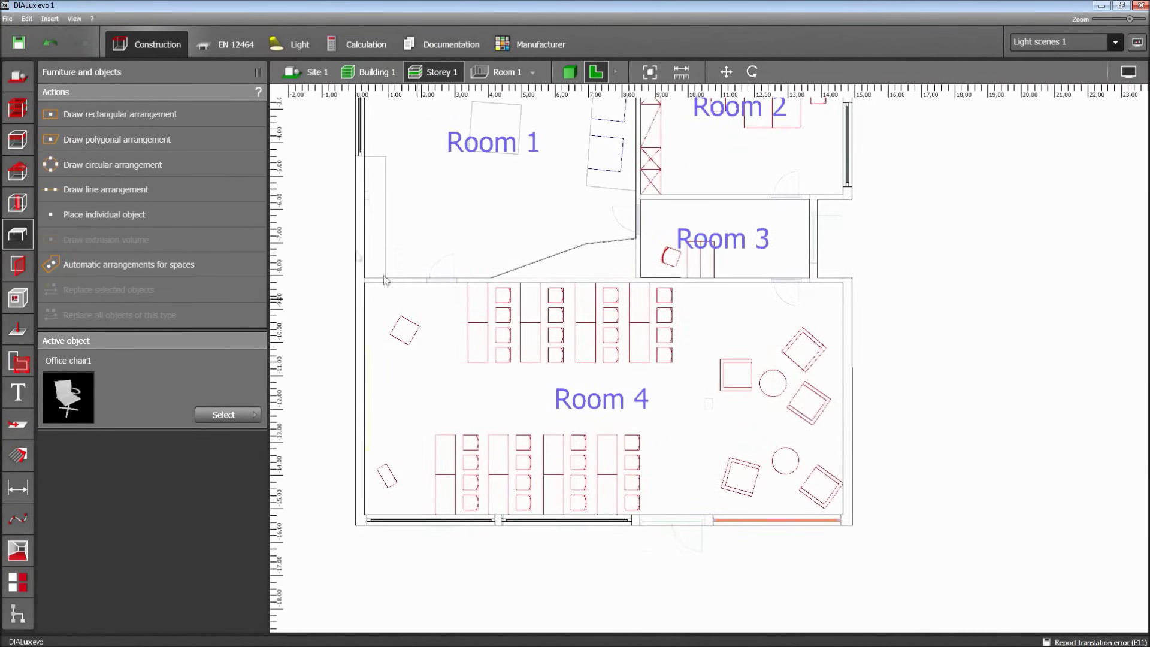
left_click(149, 113)
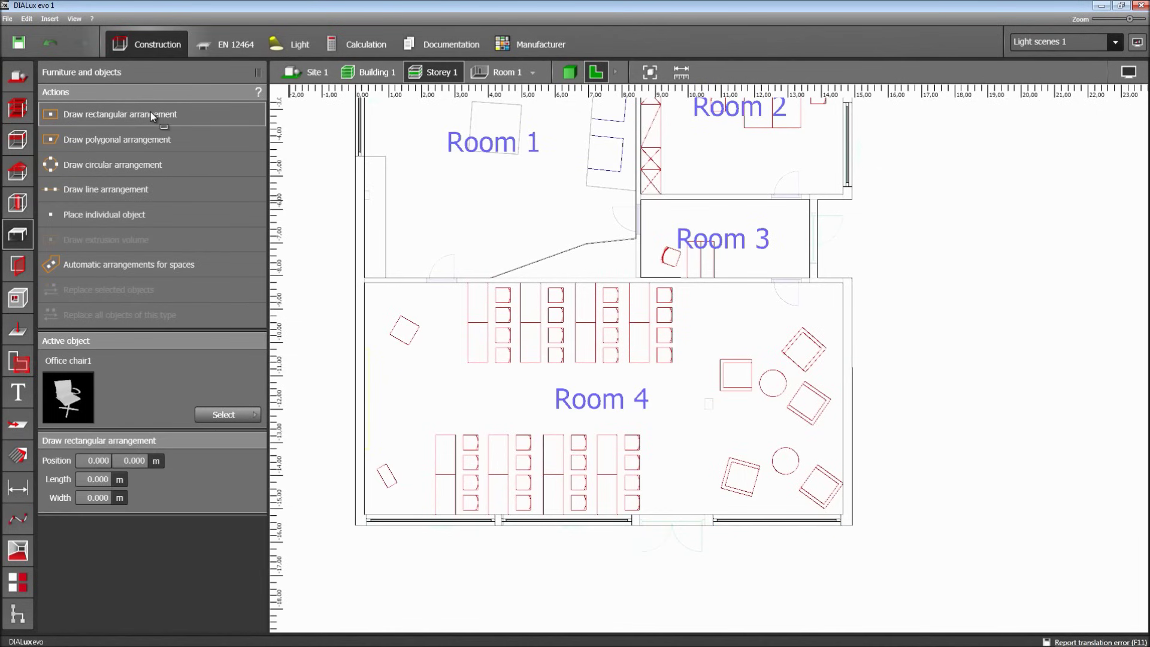
left_click(452, 369)
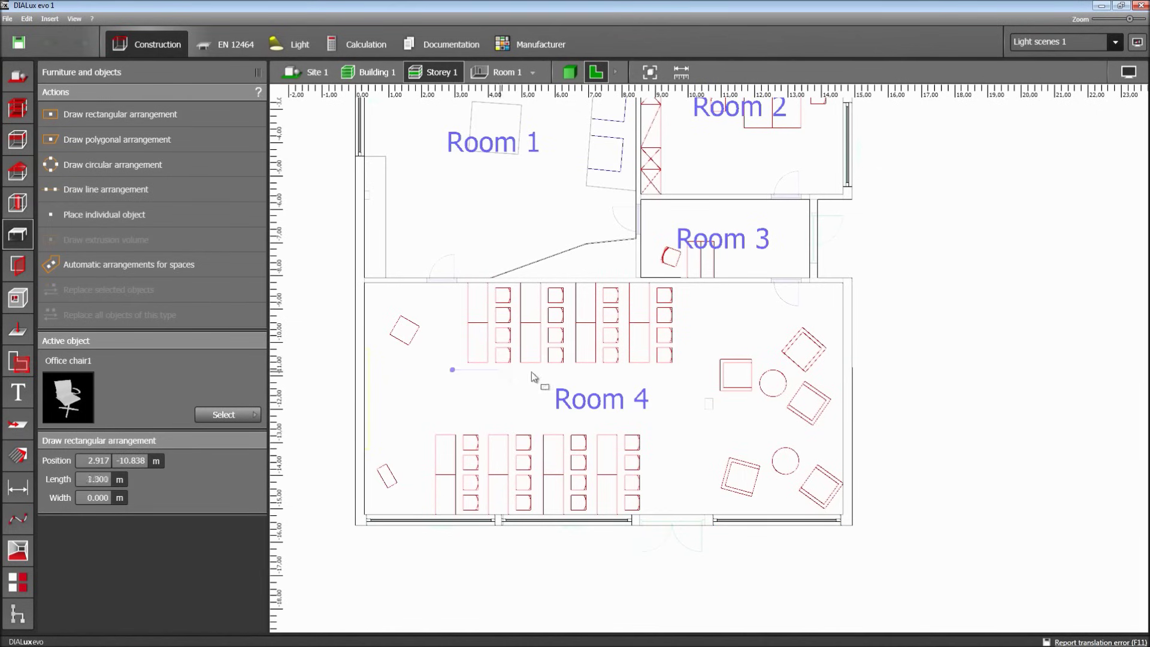
left_click(689, 368)
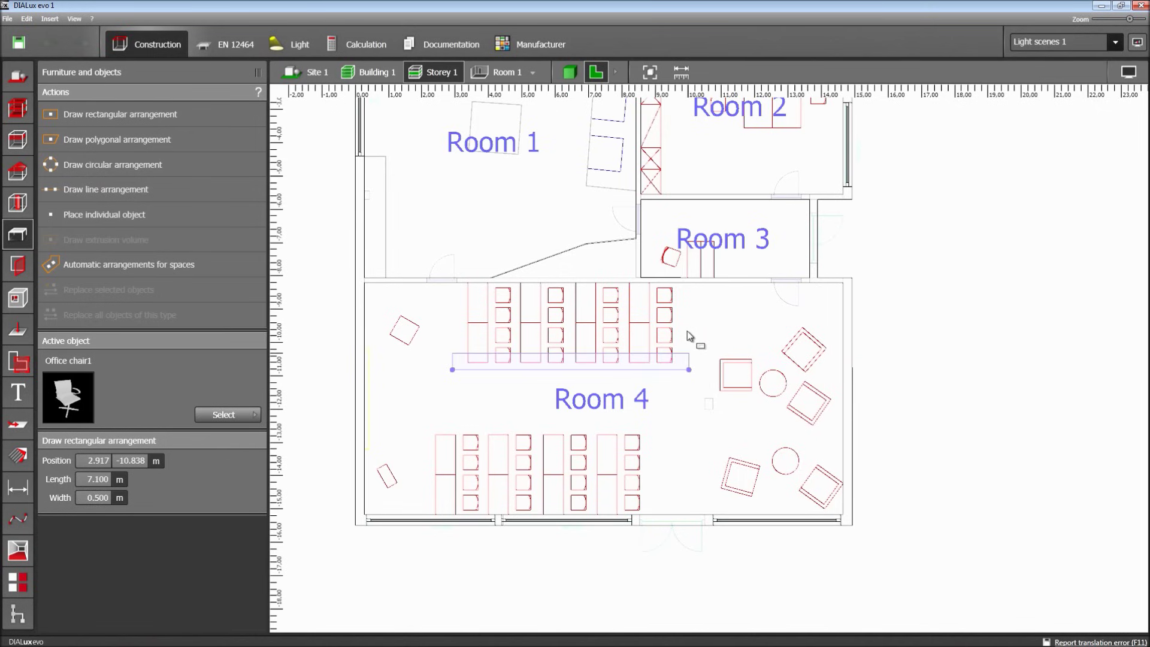
left_click(689, 283)
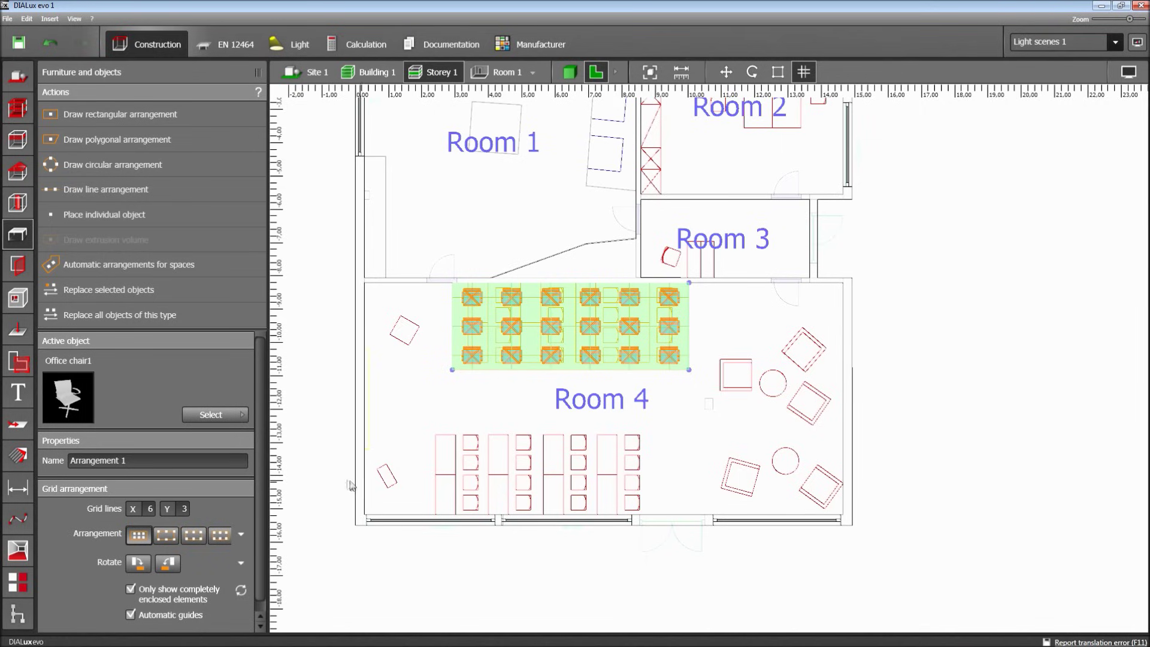
Step: Make the chair grid 4 × 4, space the columns evenly and rotate chairs 90° anticlockwise
scroll(267, 502, "down", 1)
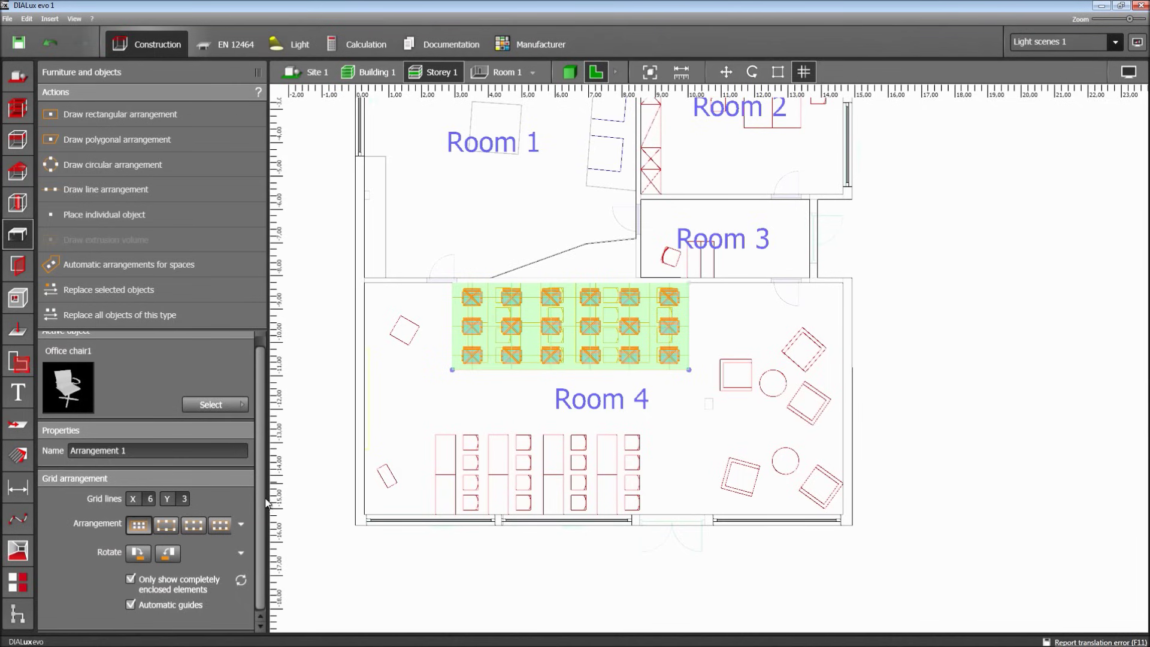
left_click(147, 498)
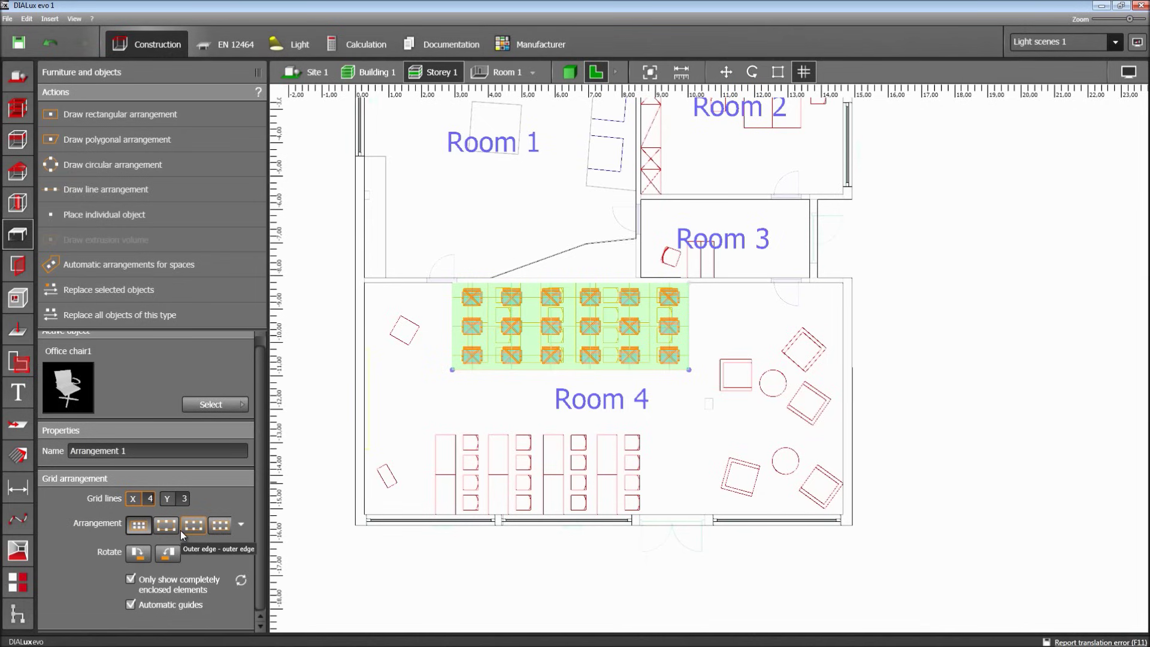
key("Tab")
type("4")
key("Tab")
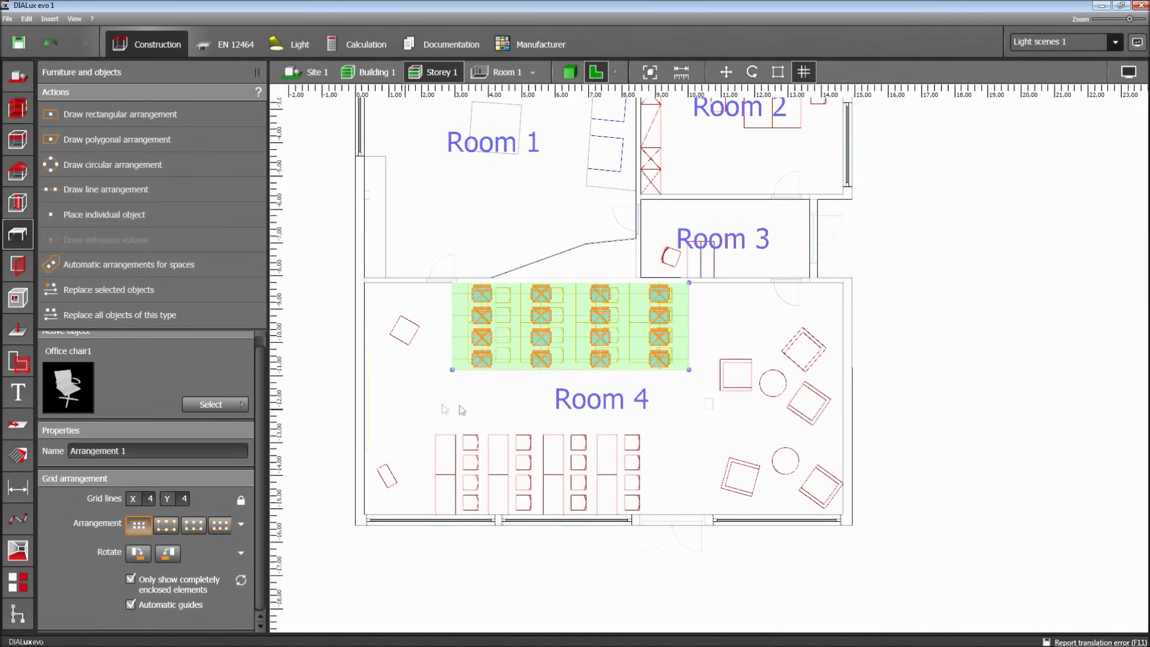
left_click(489, 353)
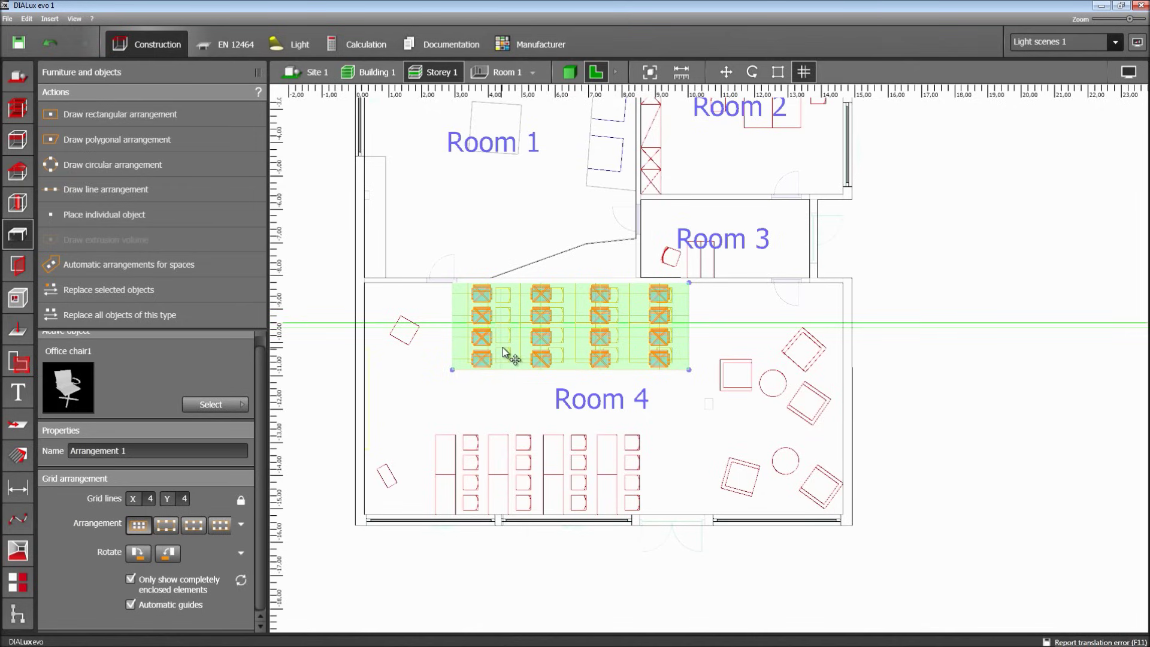
left_click_drag(503, 345, 662, 326)
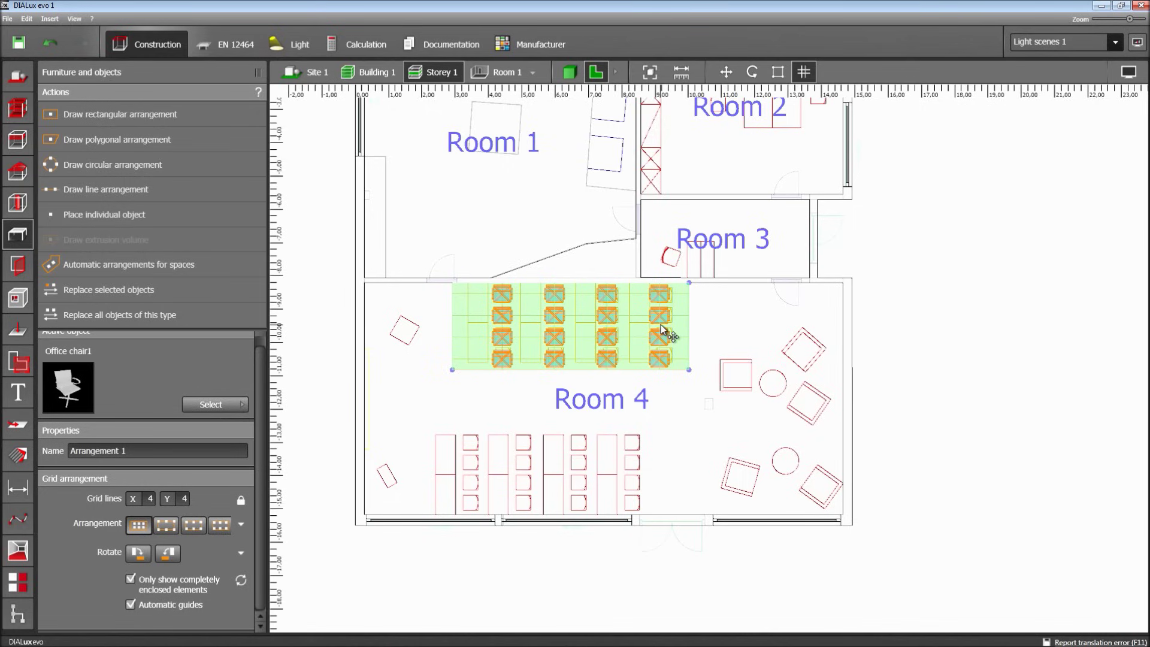
left_click_drag(663, 334, 668, 348)
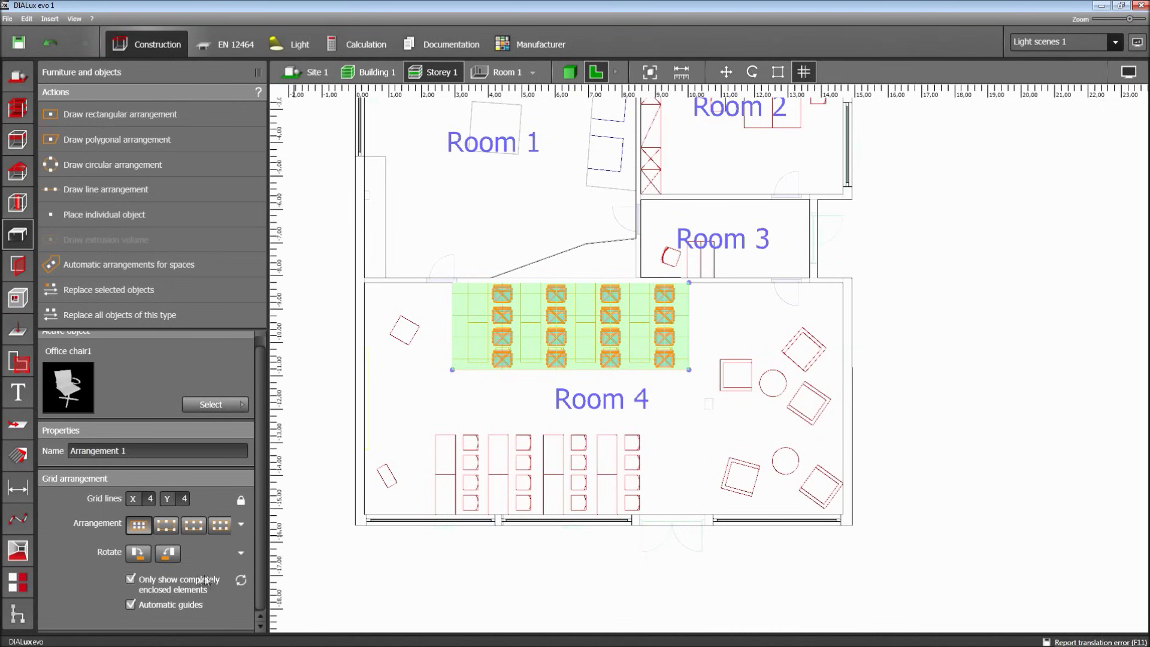
left_click(167, 554)
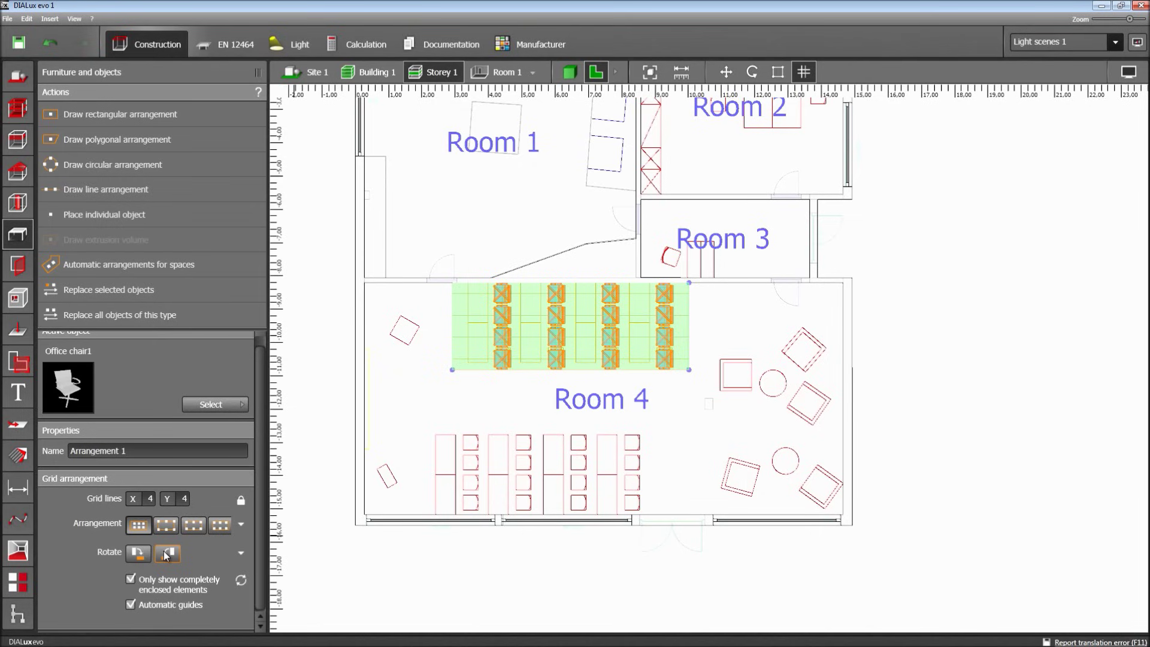
left_click(321, 439)
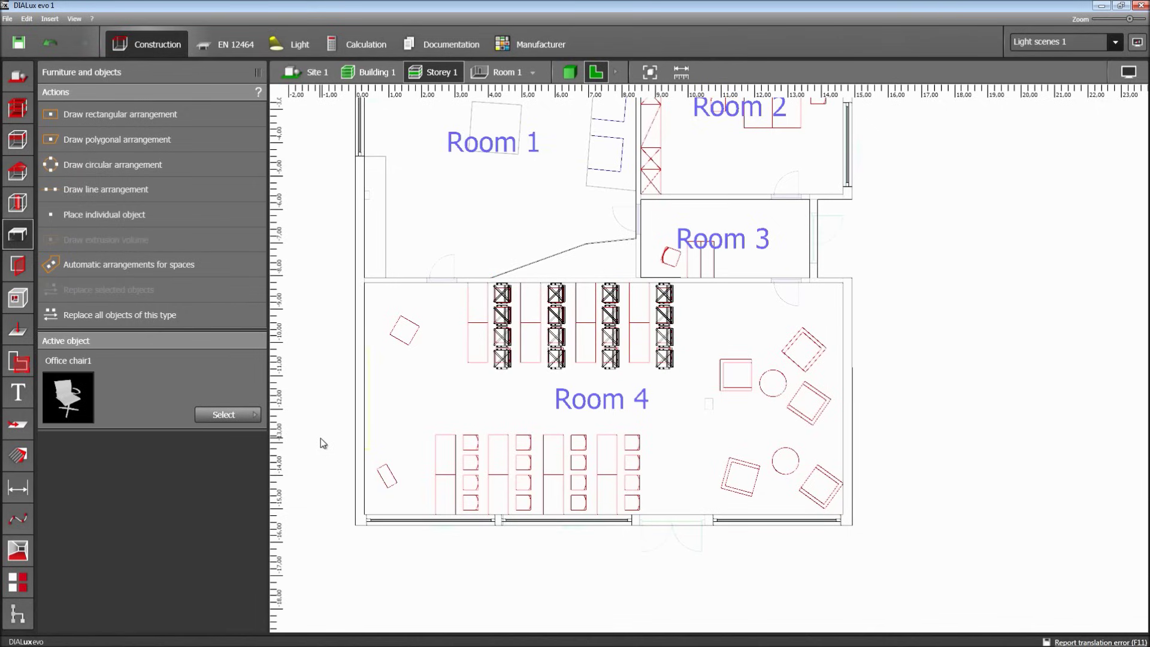
Step: Place a 100x80 standard table from the Objects catalogue beside the chair columns
left_click(237, 415)
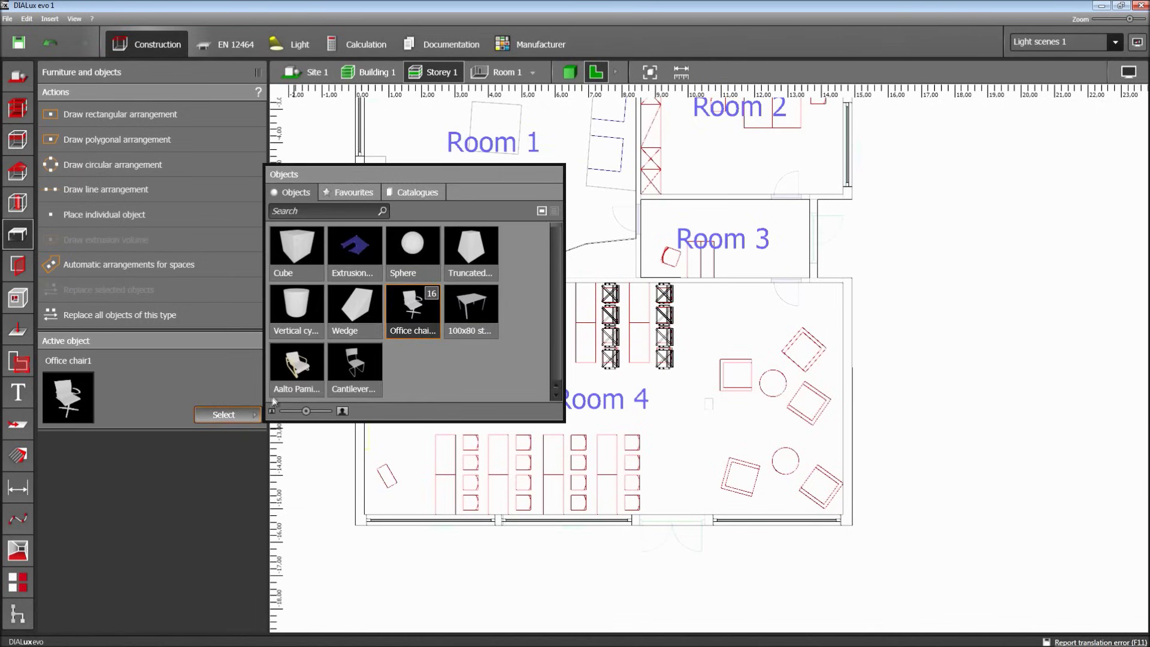
left_click(465, 303)
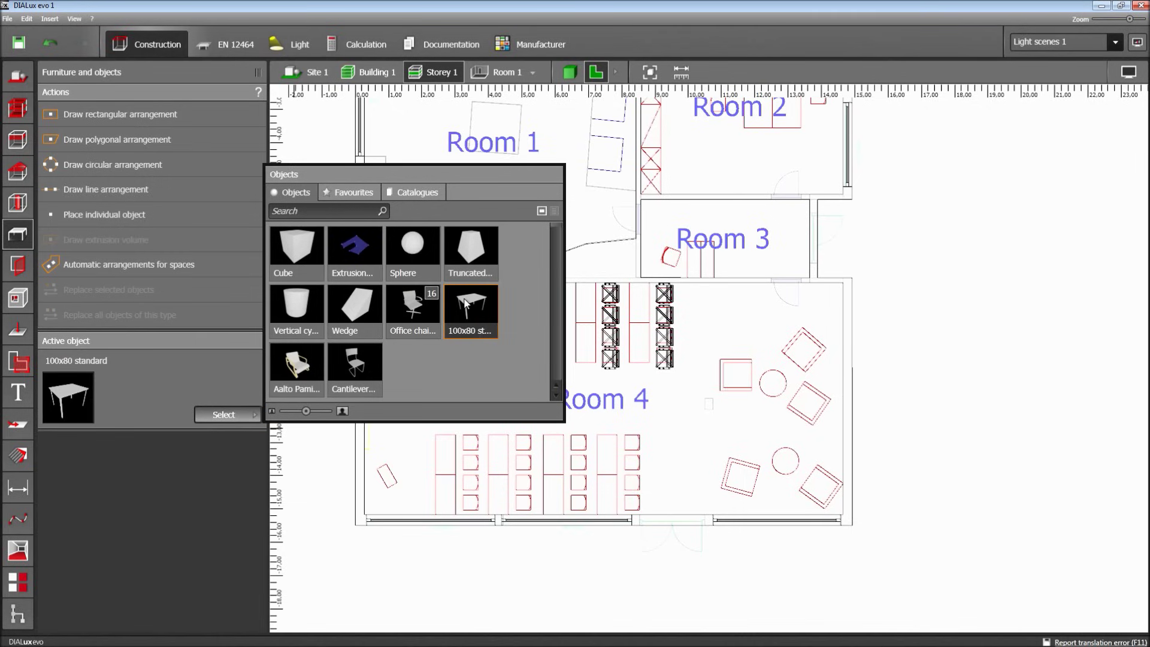
left_click(215, 490)
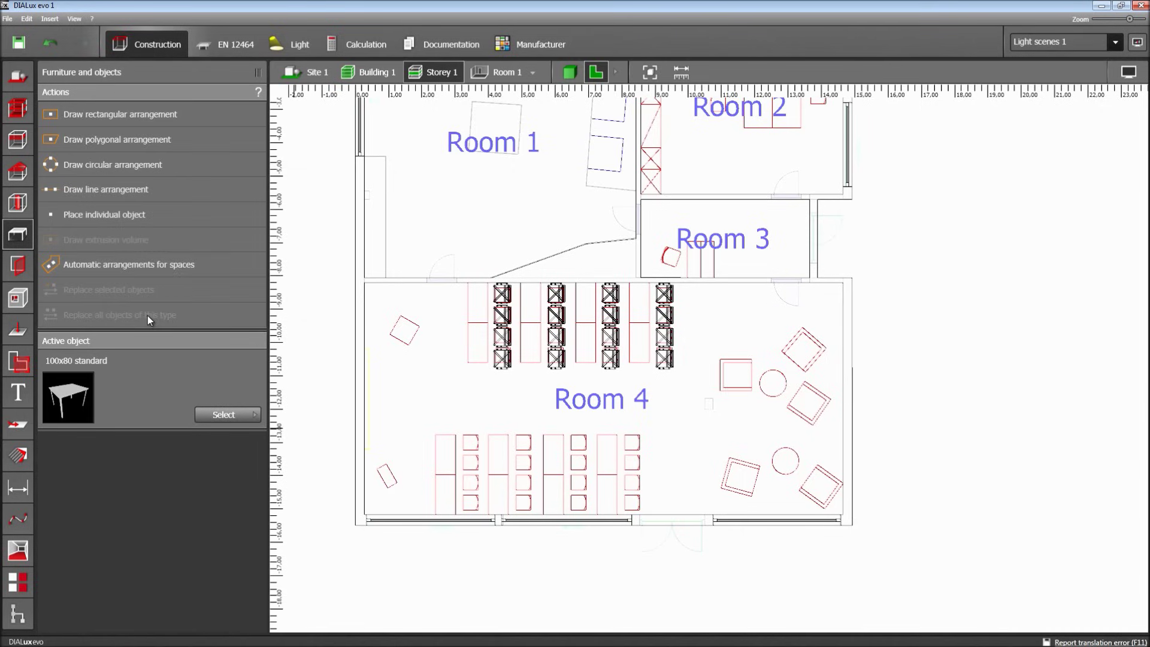
left_click(82, 220)
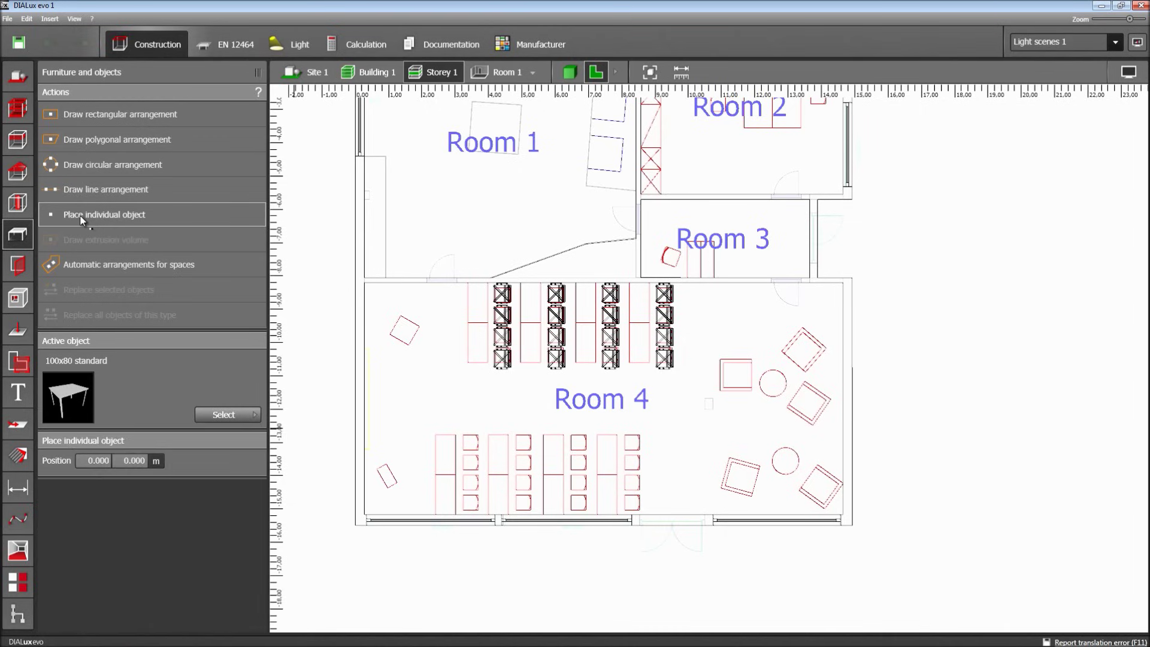
left_click(471, 311)
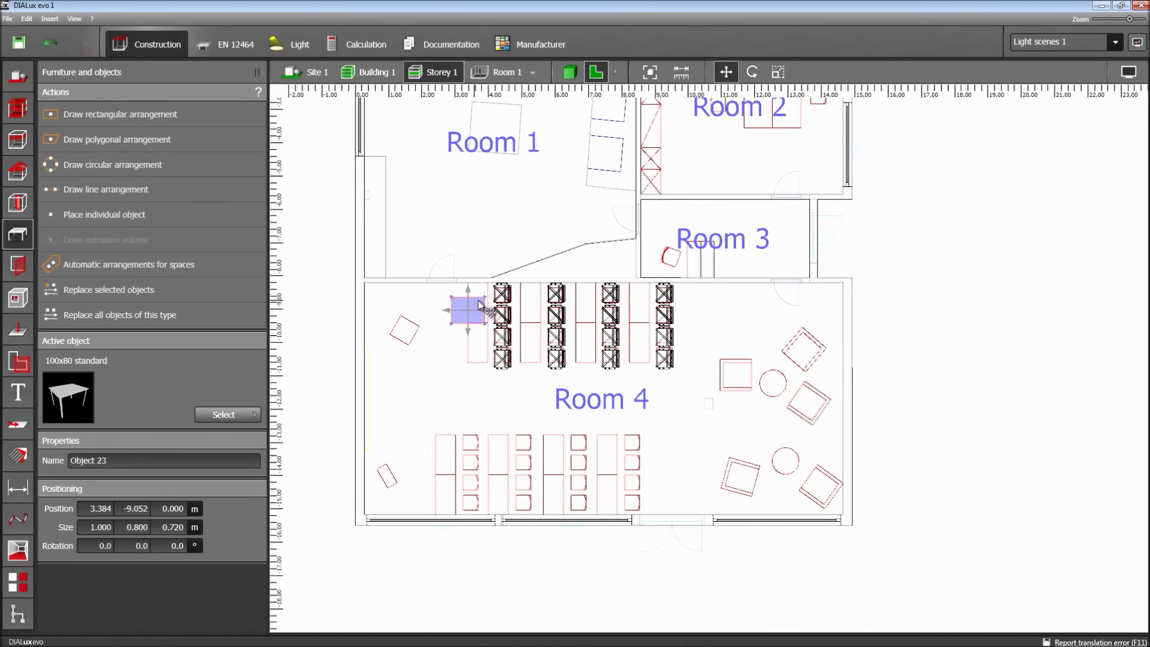
left_click_drag(484, 304, 477, 312)
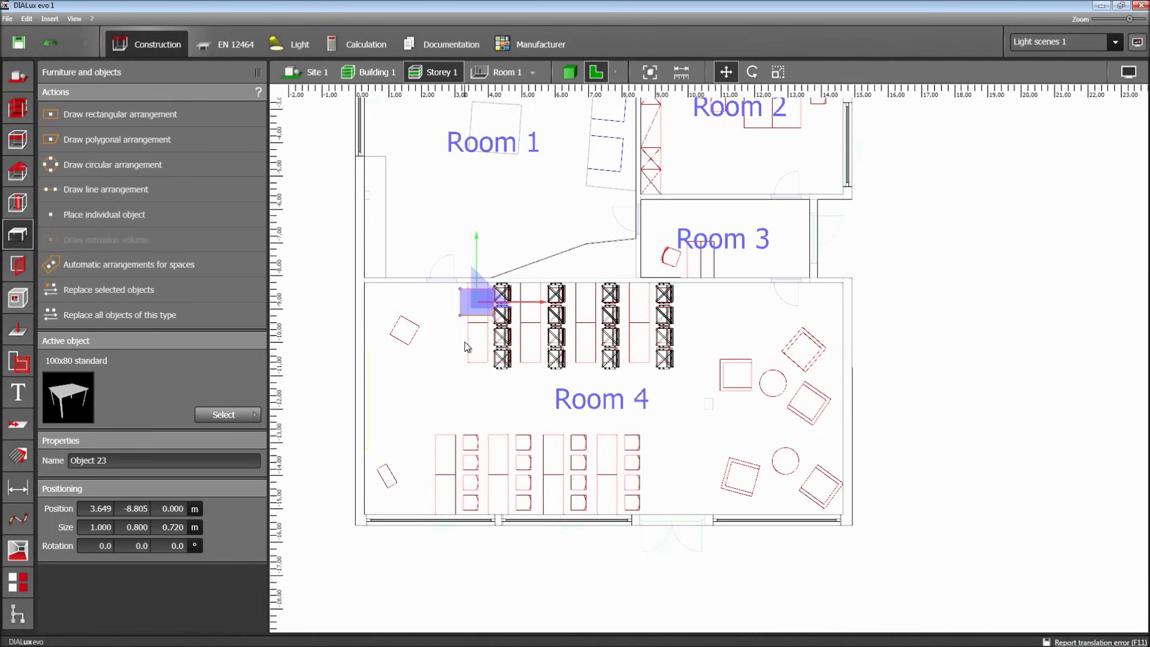
Step: Scale the table to 0.600 × 1.200 m
left_click(779, 73)
left_click_drag(478, 321, 480, 329)
left_click_drag(478, 289, 478, 283)
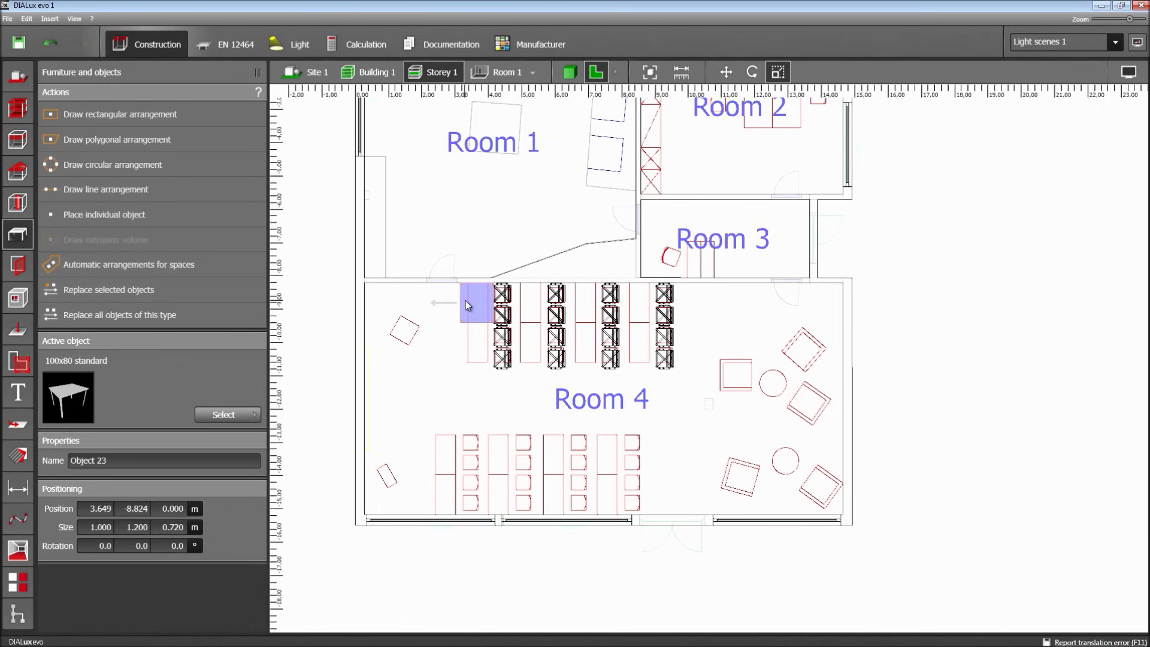
left_click_drag(468, 304, 484, 306)
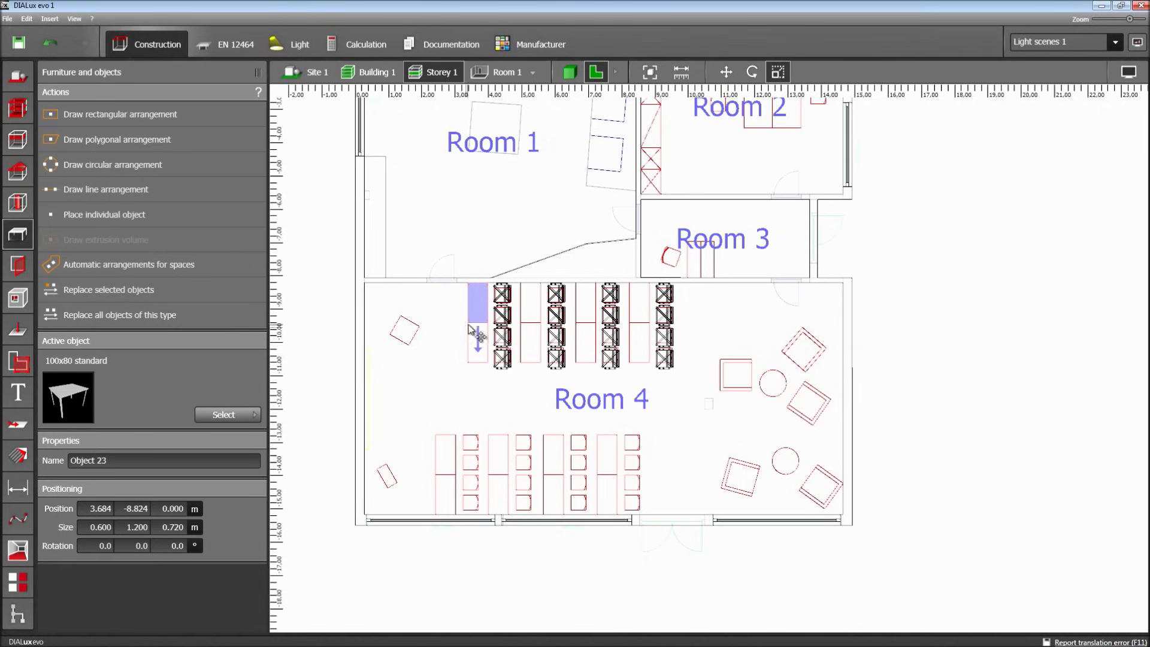
Step: Copy the table and paste a second one directly below it
right_click(474, 306)
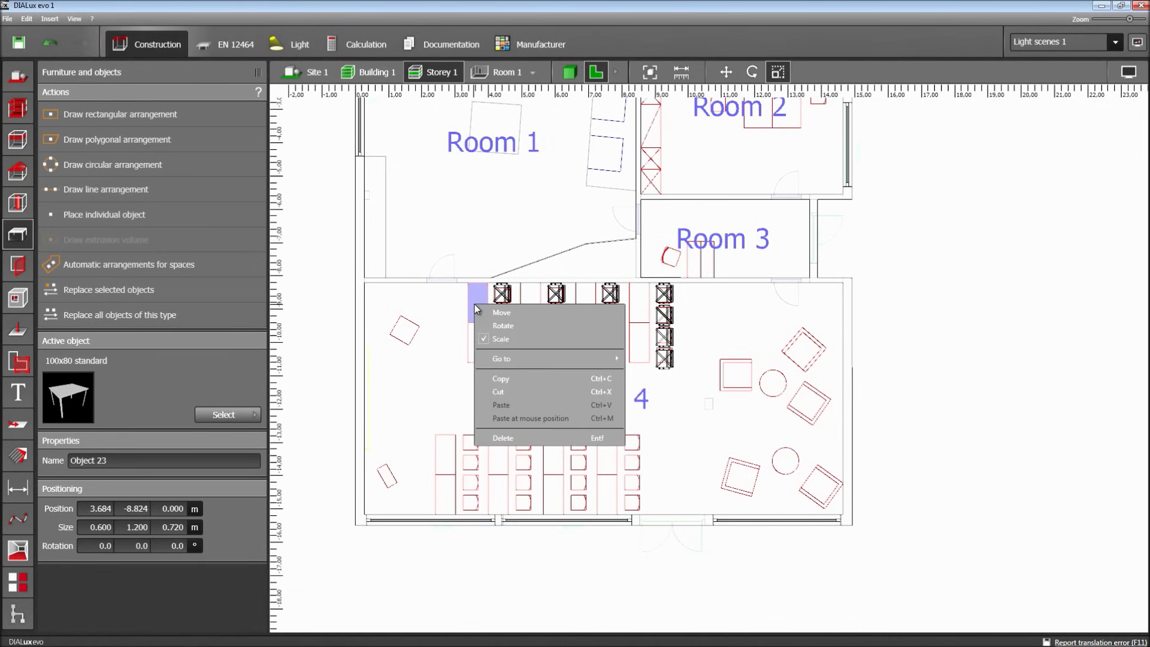
left_click(502, 379)
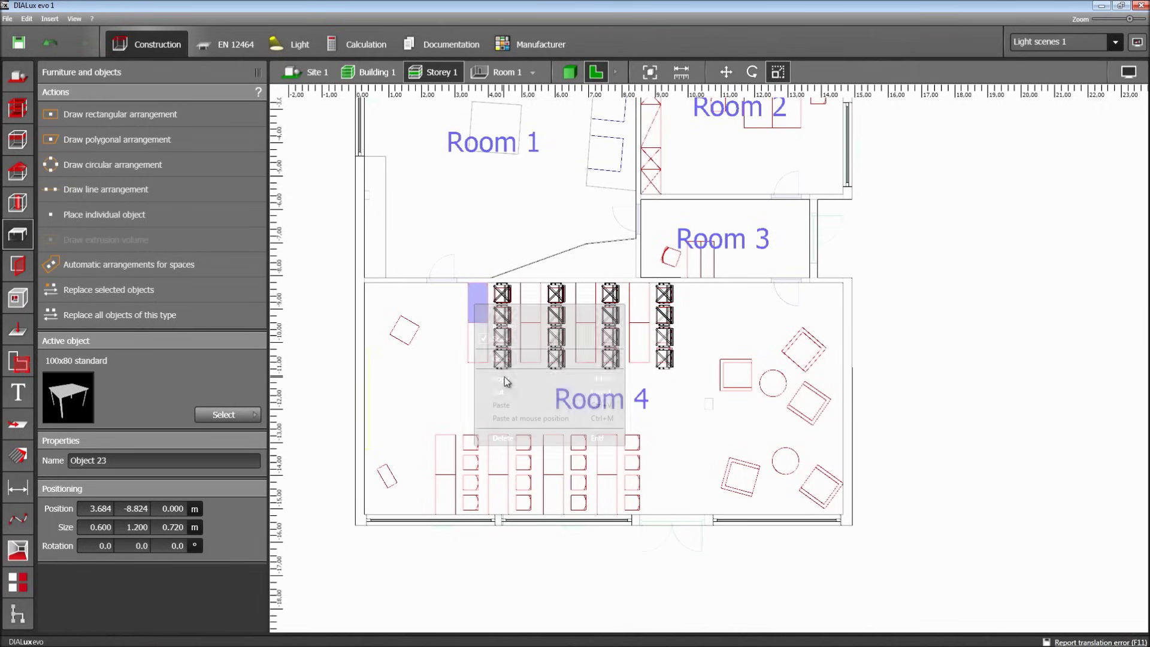
right_click(479, 346)
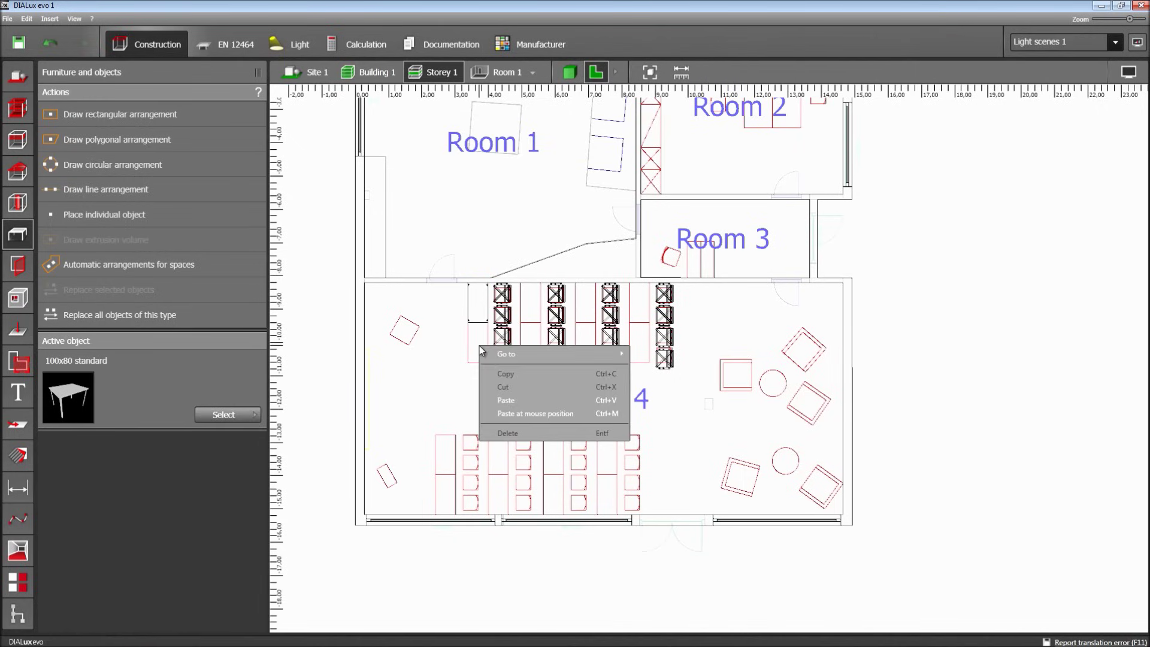
left_click(506, 400)
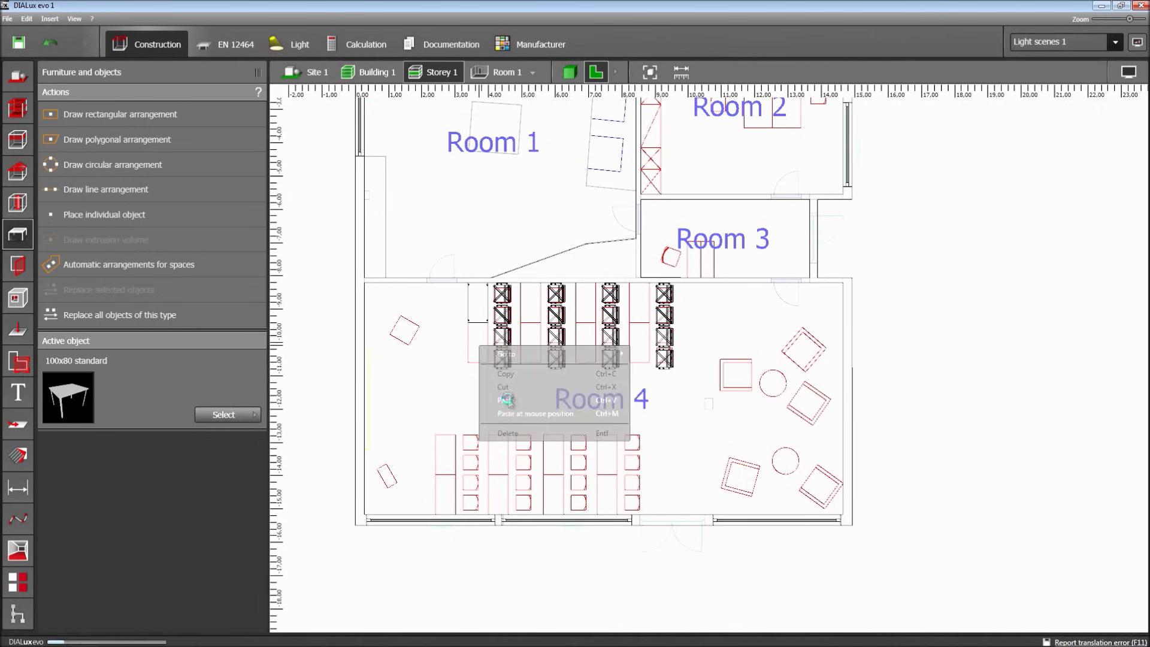
left_click_drag(497, 298, 490, 370)
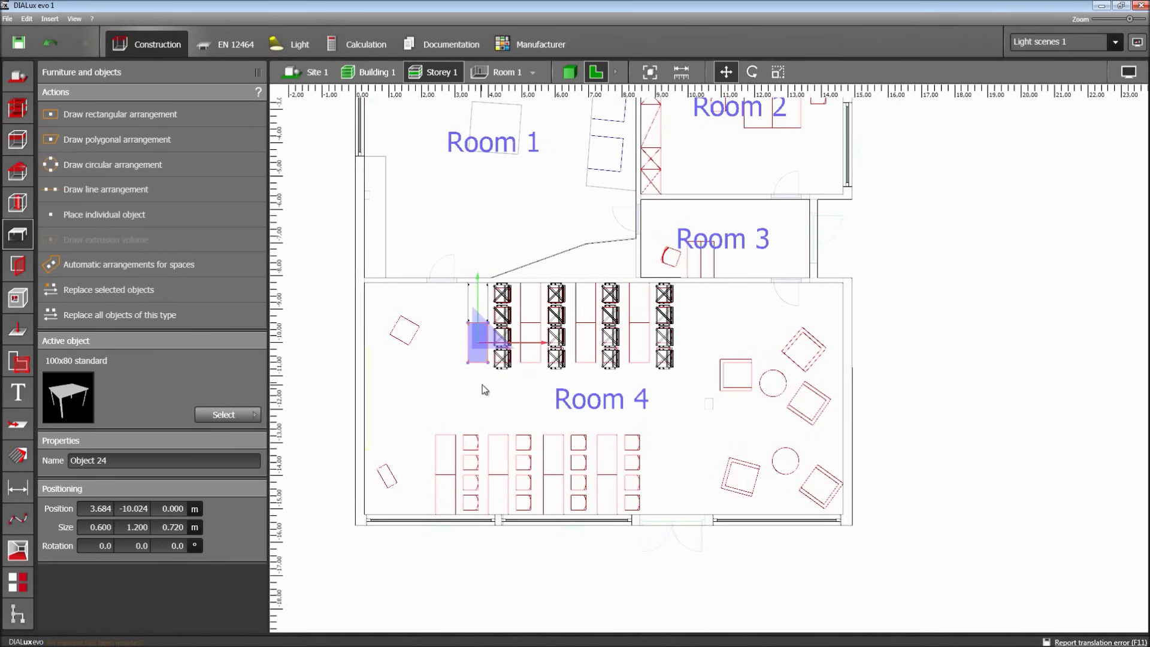
left_click(486, 385)
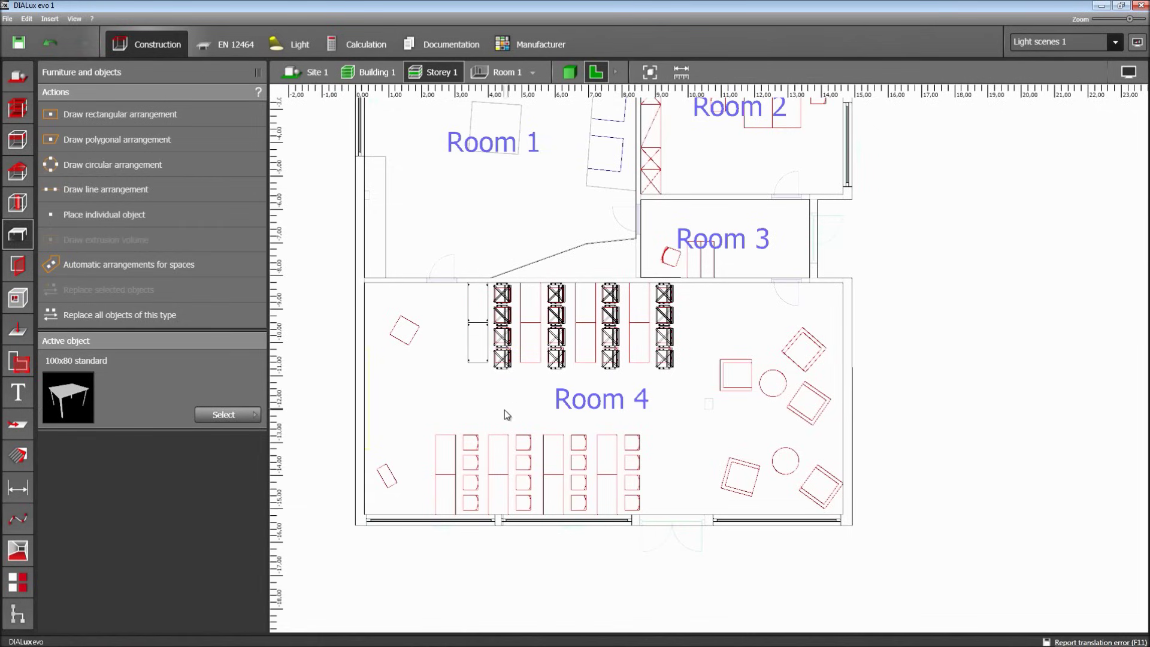
Step: Copy the table pair into the next two chair-column gaps, aligned with the chair rows
left_click_drag(455, 307, 505, 363)
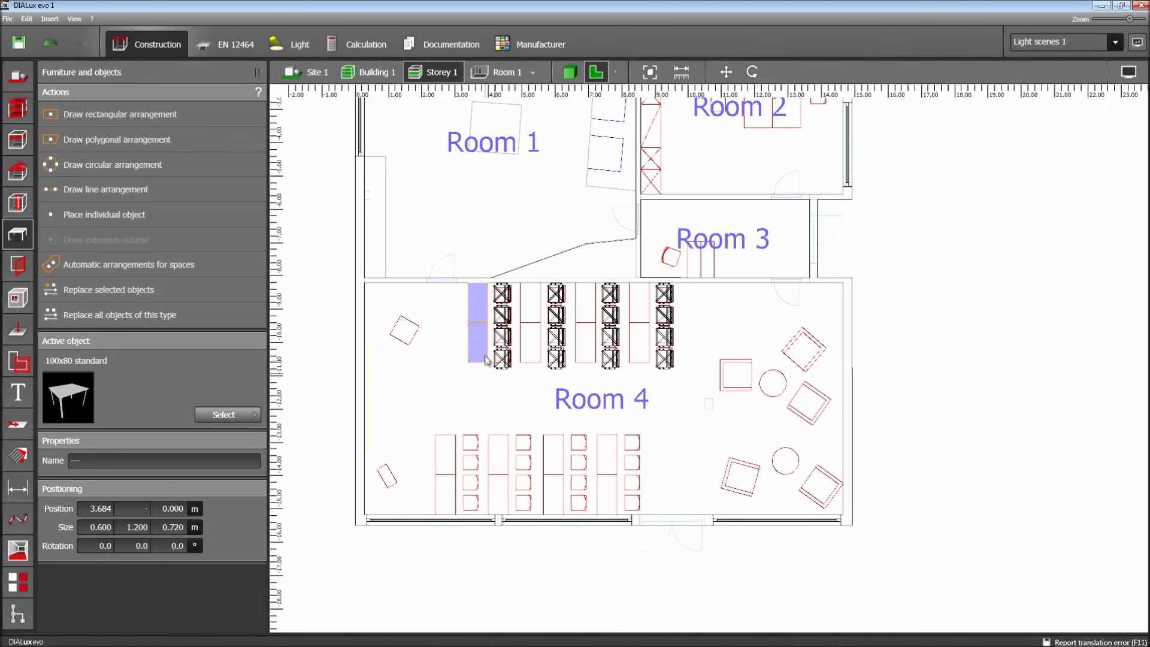
right_click(483, 354)
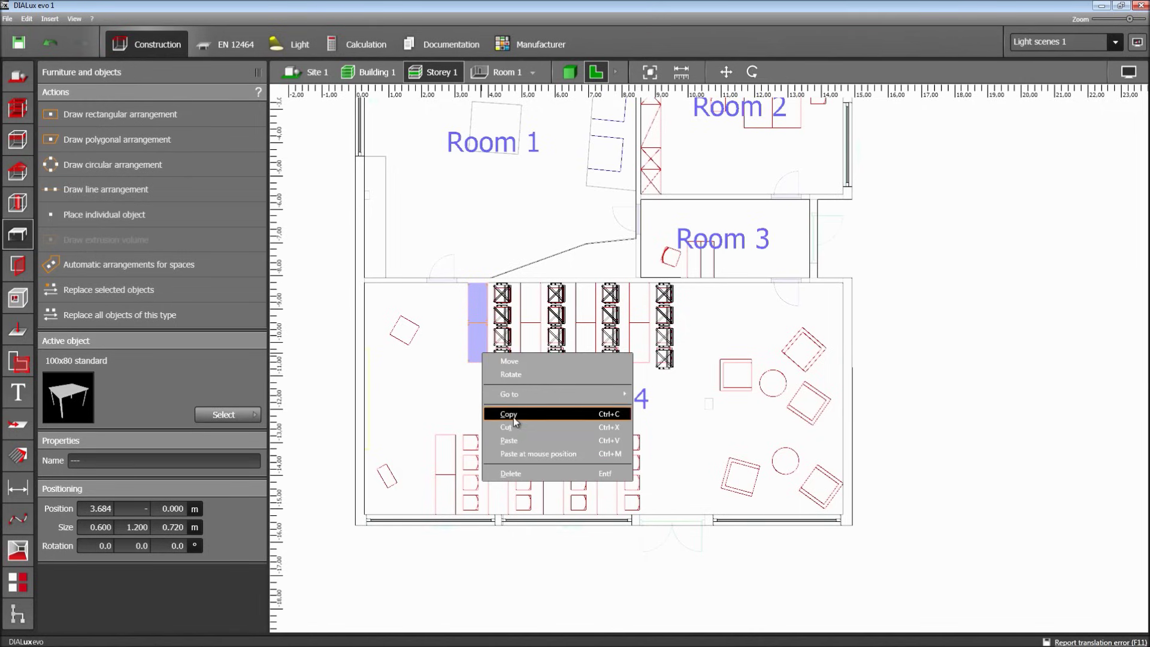
left_click(513, 415)
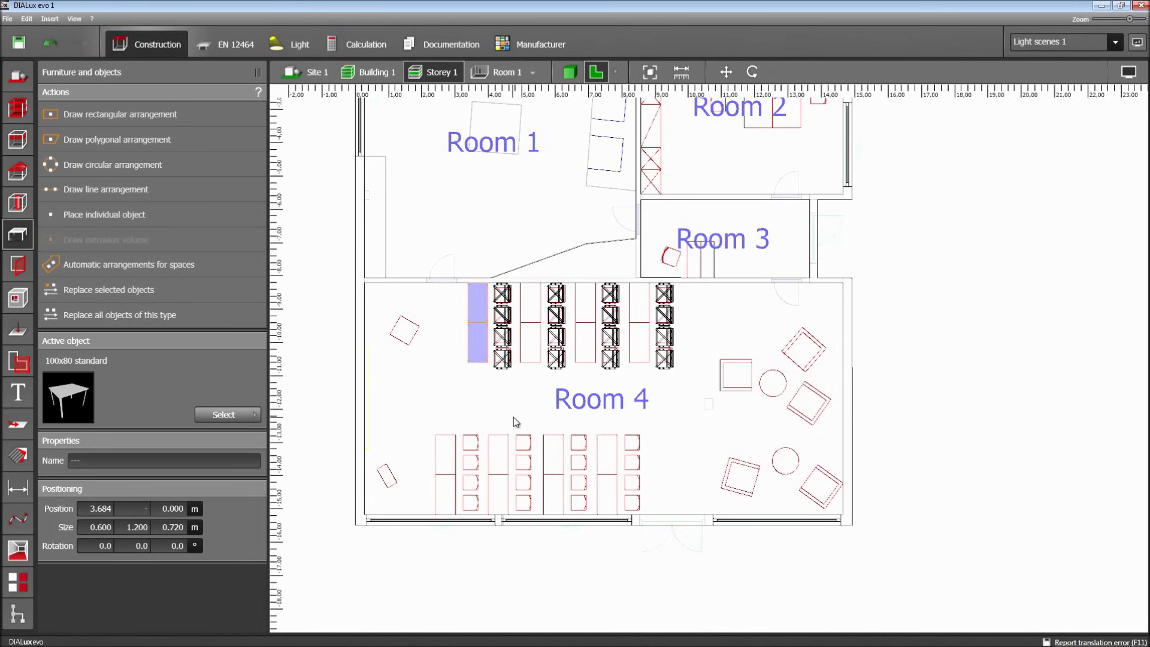
left_click(533, 329)
right_click(532, 326)
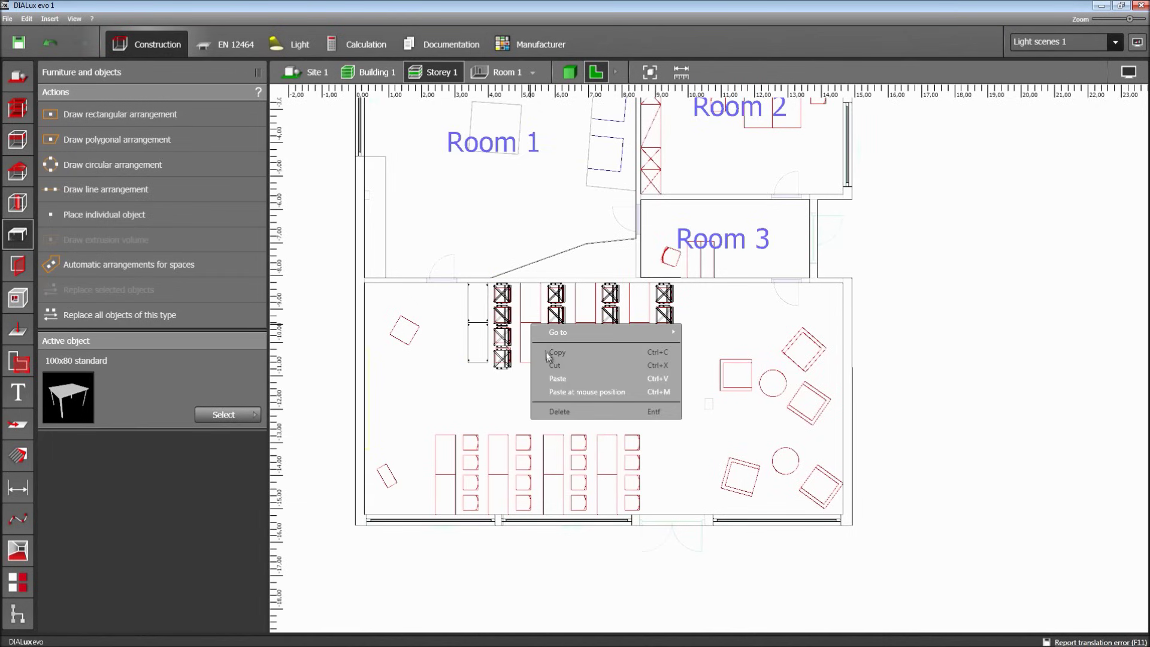
left_click(563, 392)
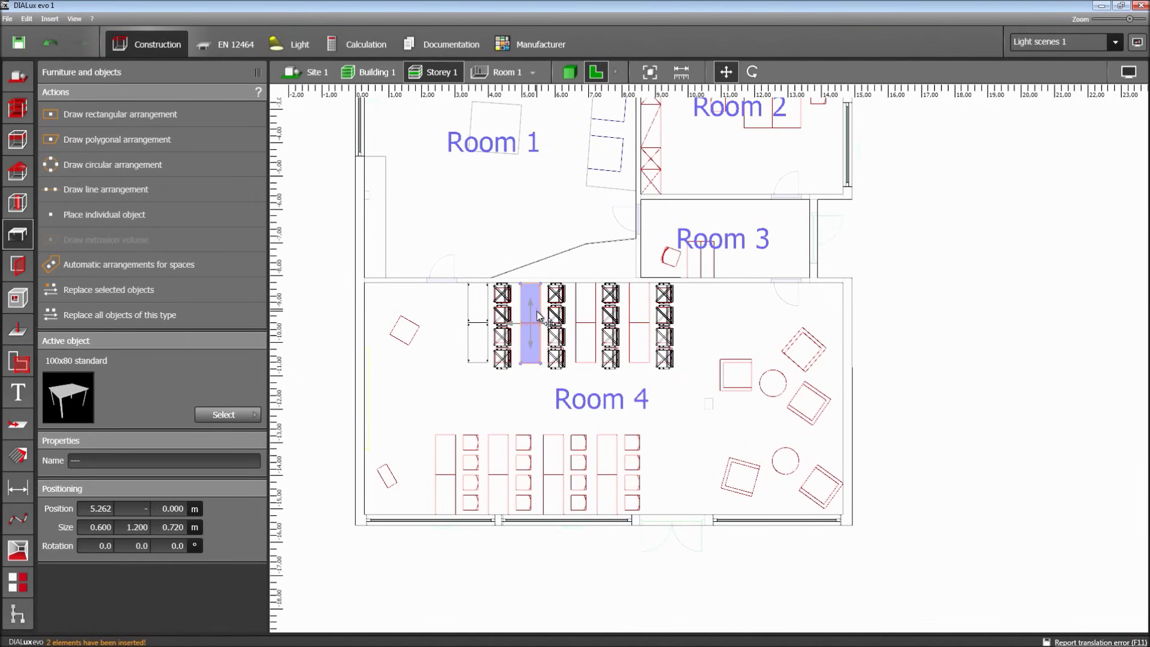
mouse_move(540, 321)
left_mouse_down()
mouse_move(537, 308)
mouse_move(540, 318)
left_mouse_up()
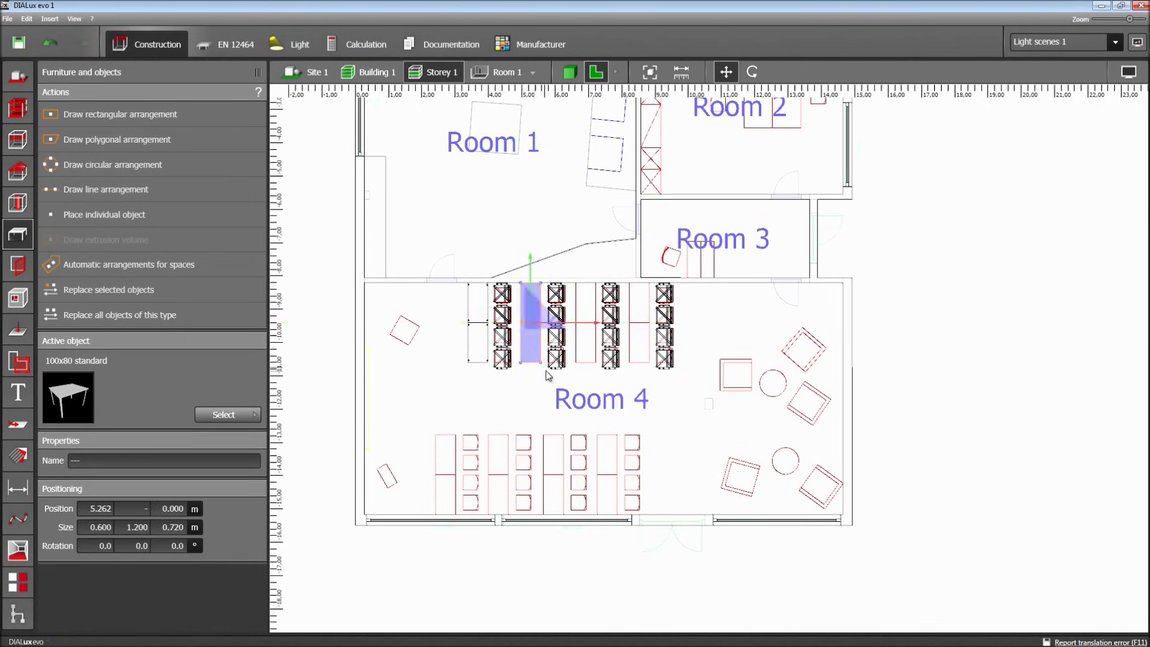
right_click(591, 329)
left_click(626, 392)
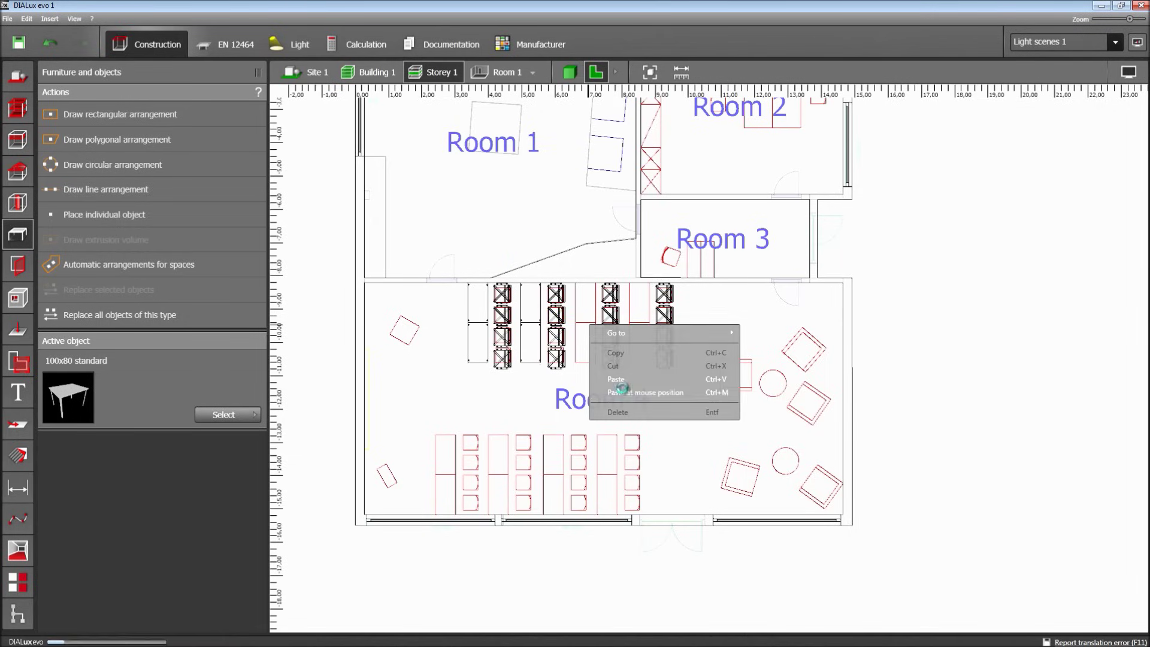
left_click_drag(593, 314, 593, 313)
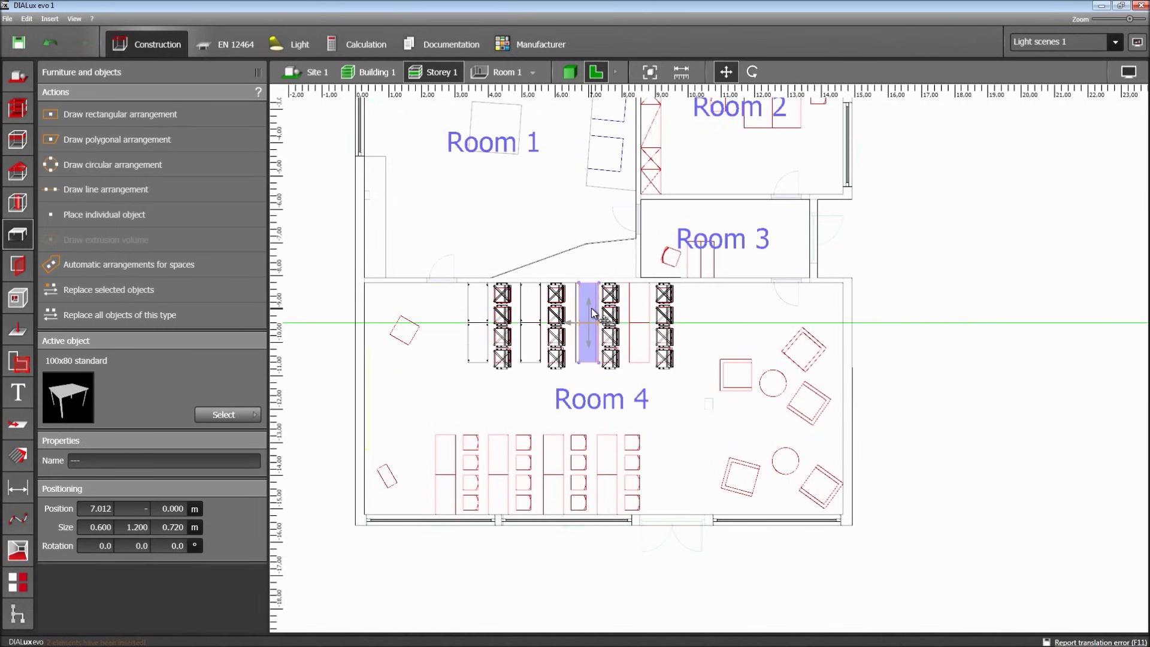
left_click_drag(592, 312, 590, 316)
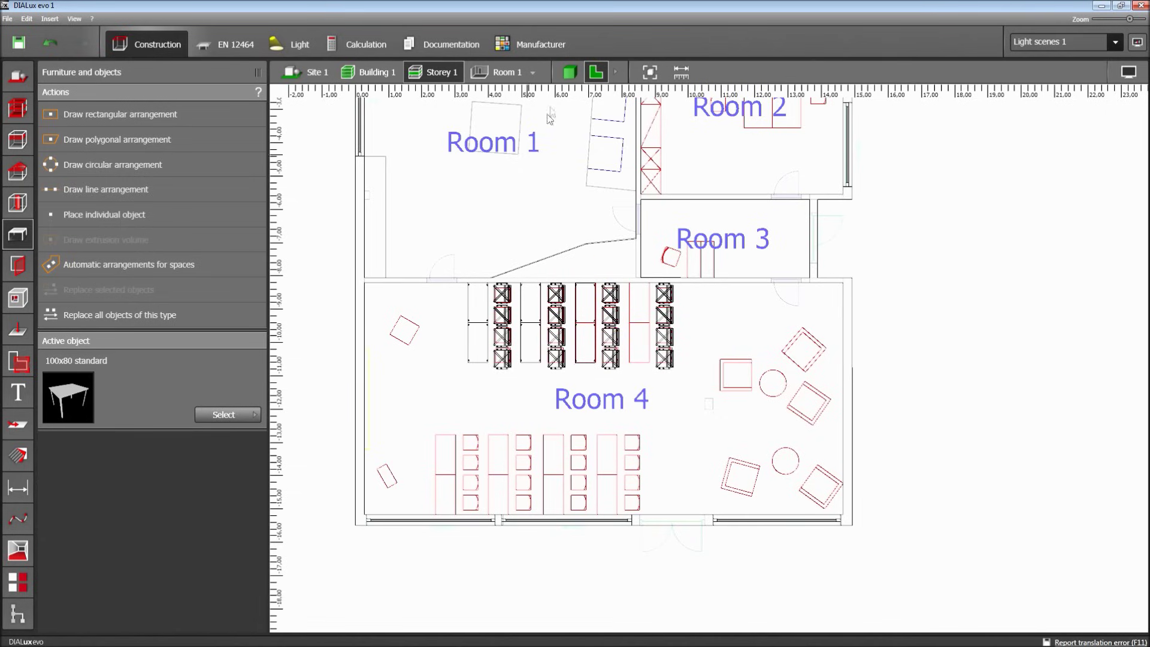
left_click(570, 75)
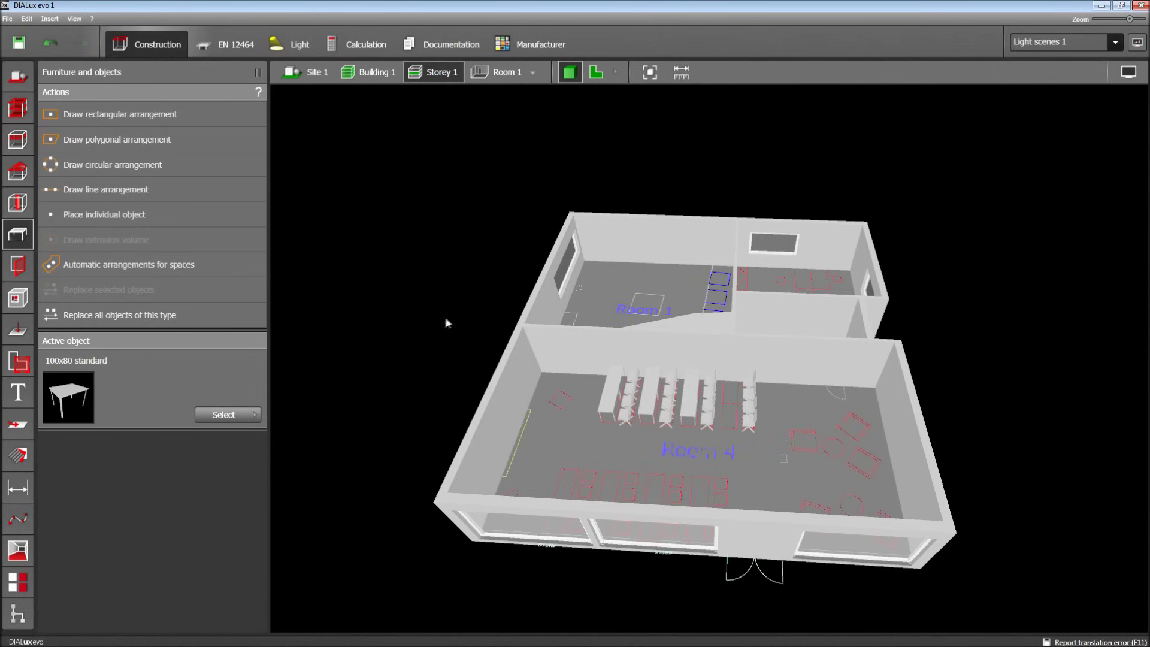
Step: Orbit the 3D building and isolate Room 4 from the room list for a higher view
right_click_drag(444, 328, 519, 308)
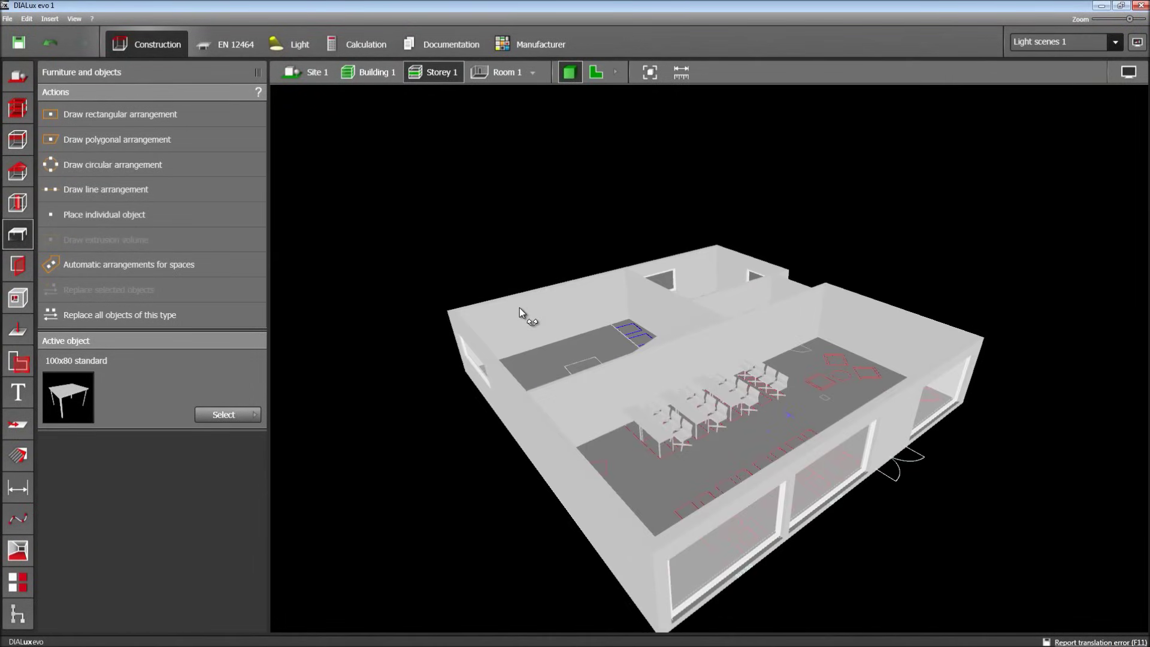
left_click(533, 72)
left_click(565, 143)
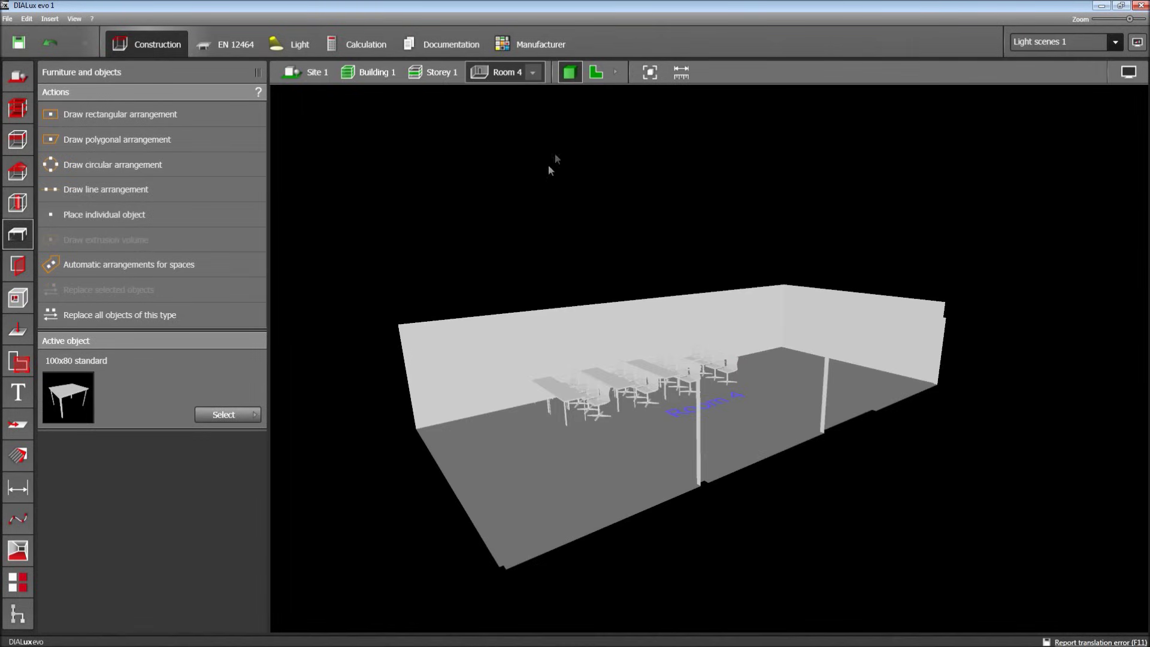
right_click_drag(484, 237, 523, 254)
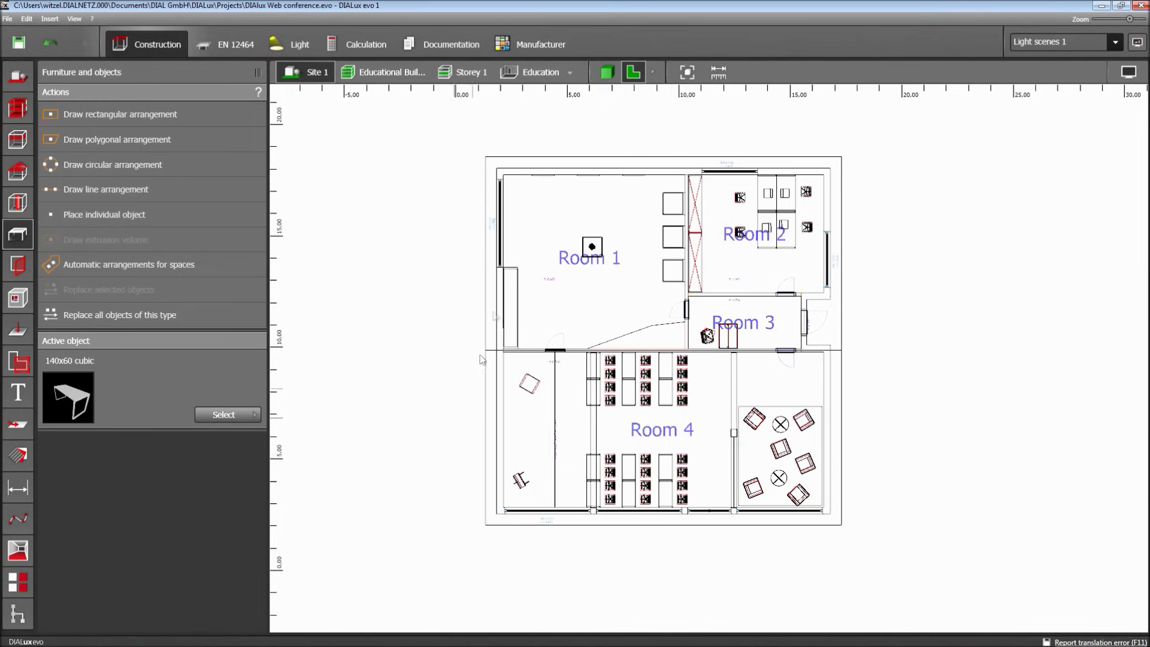
Step: Show the Education room as a roofless 3D model tilted to a side elevation
left_click(607, 73)
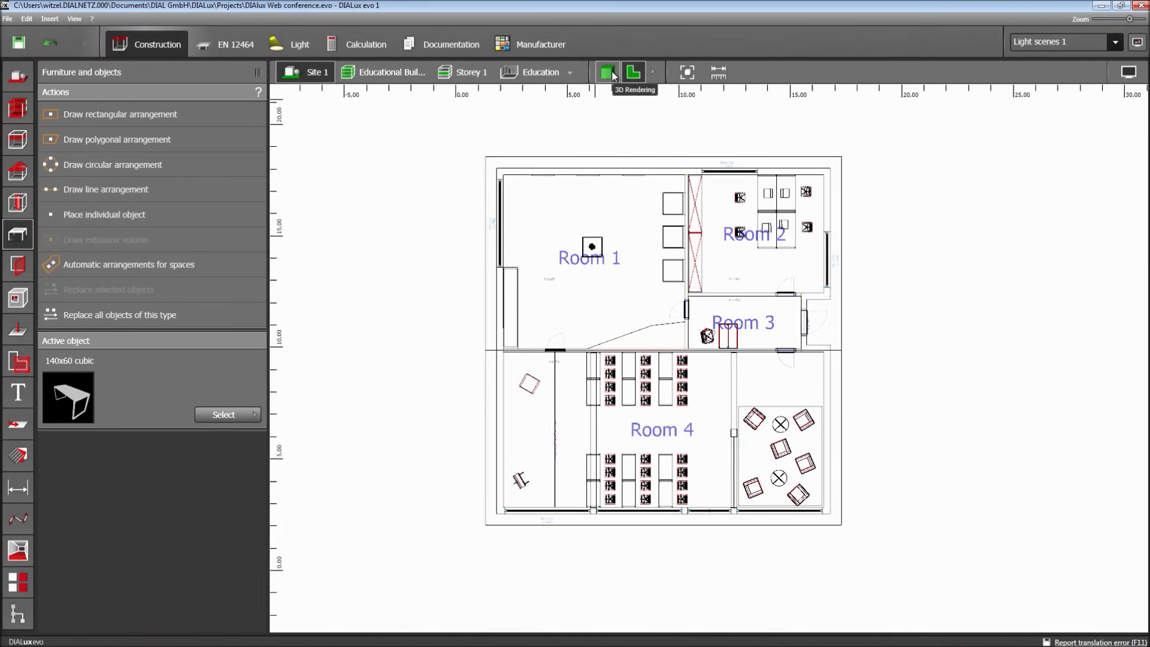
left_click_drag(510, 248, 542, 333)
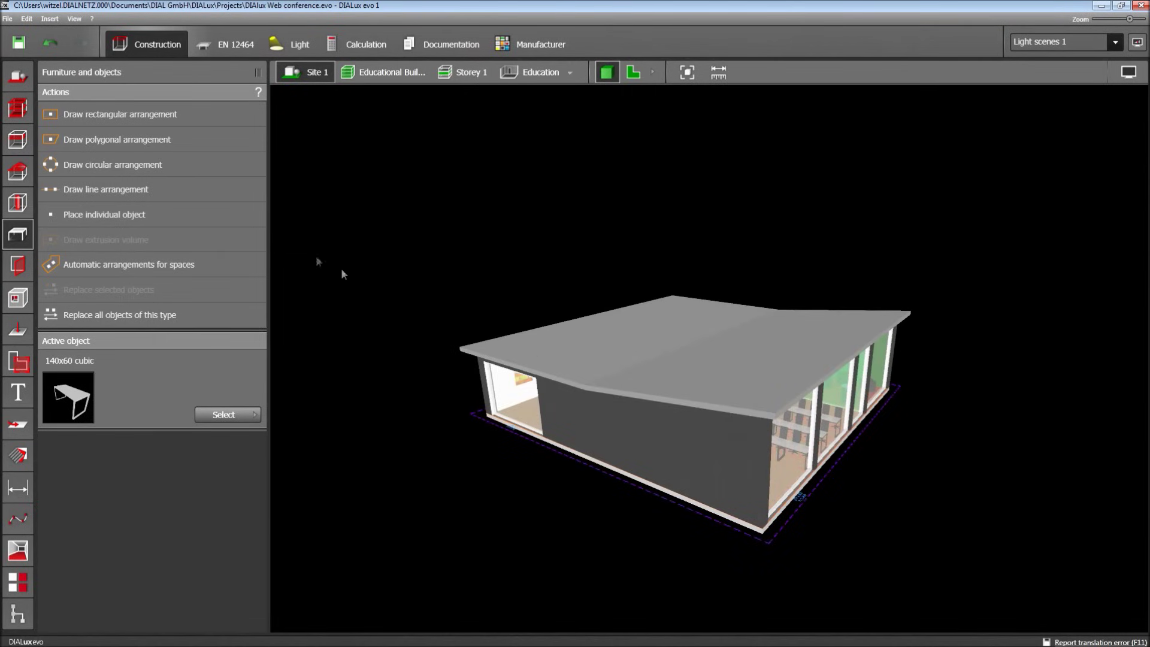
left_click(18, 175)
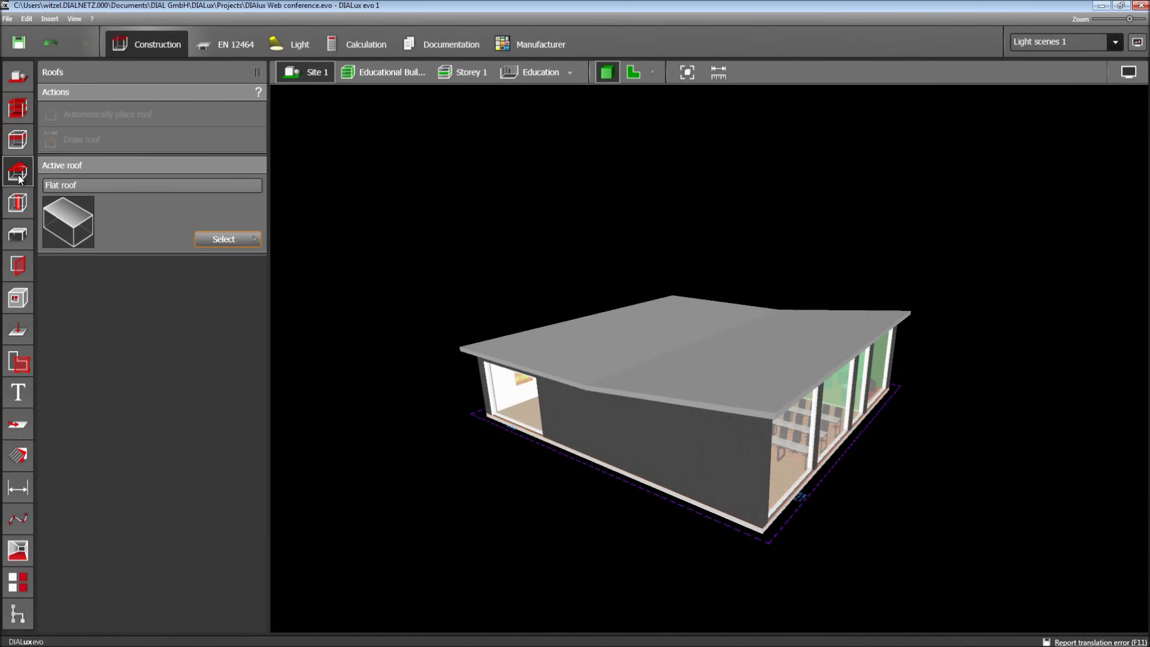
left_click_drag(494, 462, 453, 247)
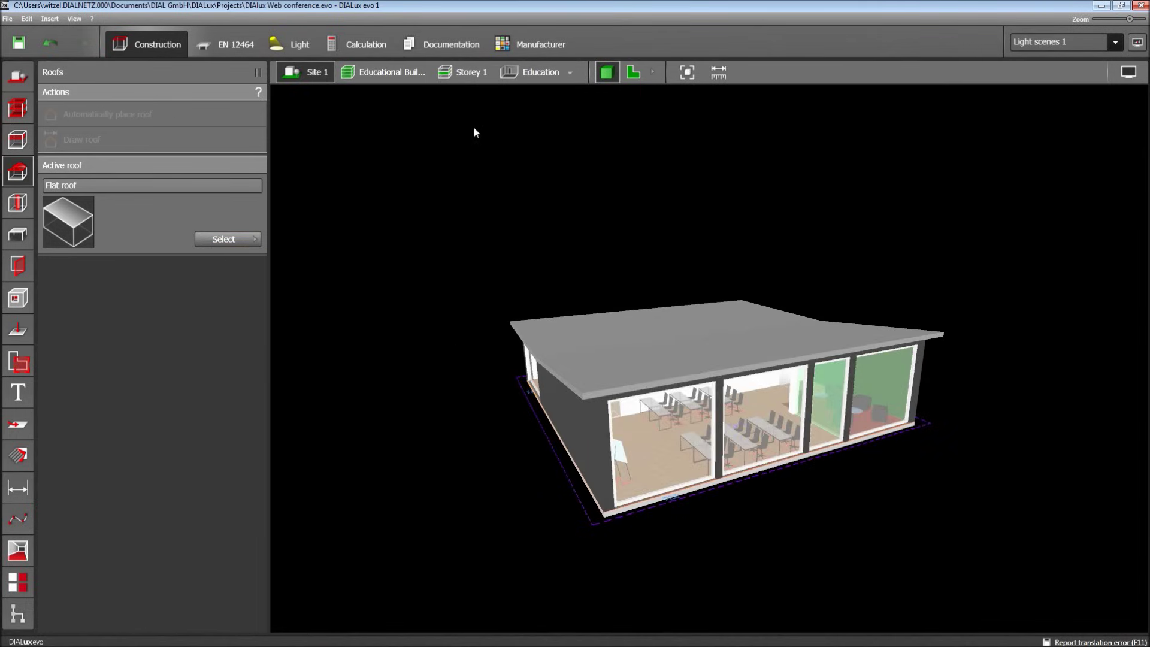
left_click(549, 71)
left_click_drag(484, 366, 504, 287)
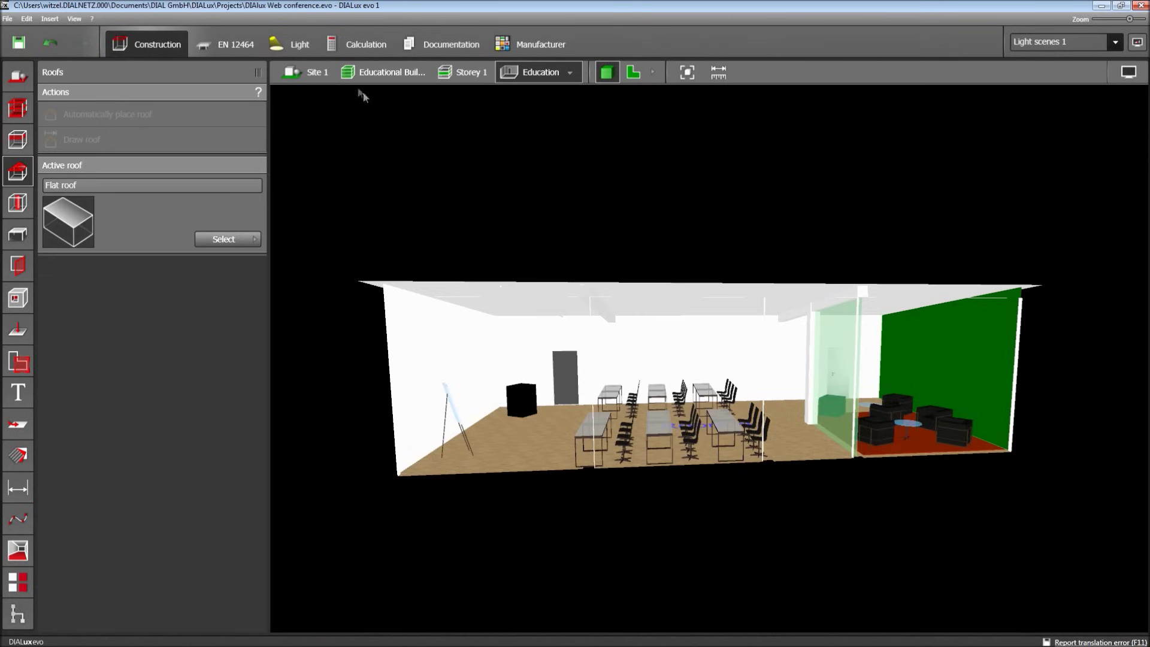
left_click(294, 44)
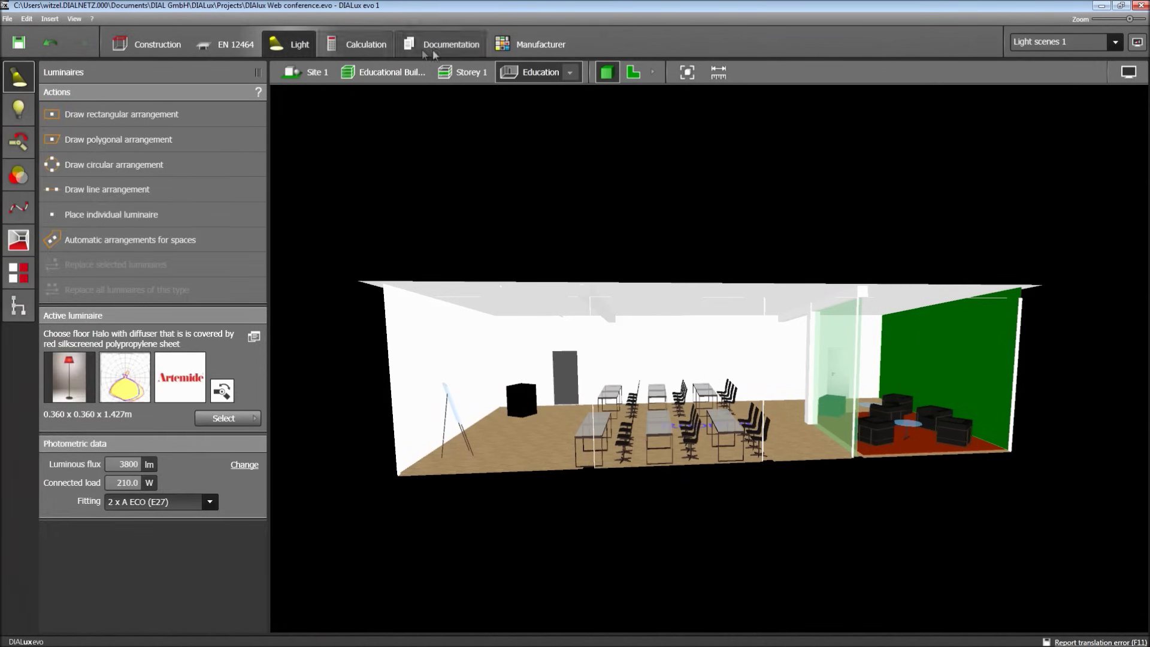
Step: In the 2D plan, pick the red floor lamp from History and place it in Room 4's lounge
left_click(634, 72)
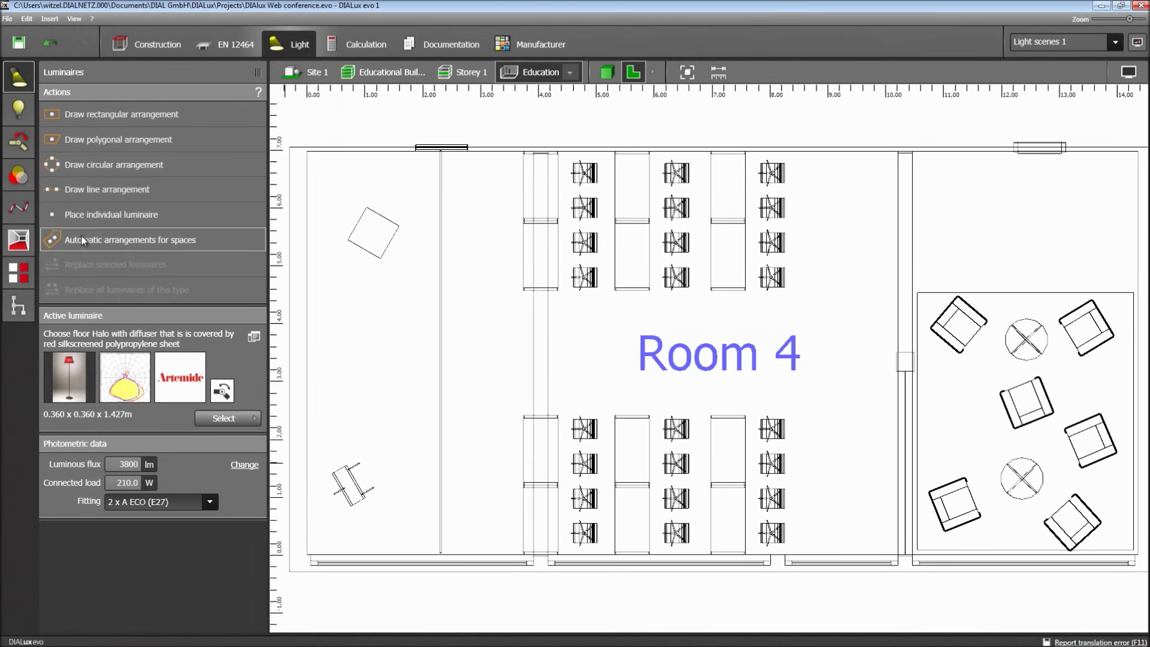
left_click(239, 418)
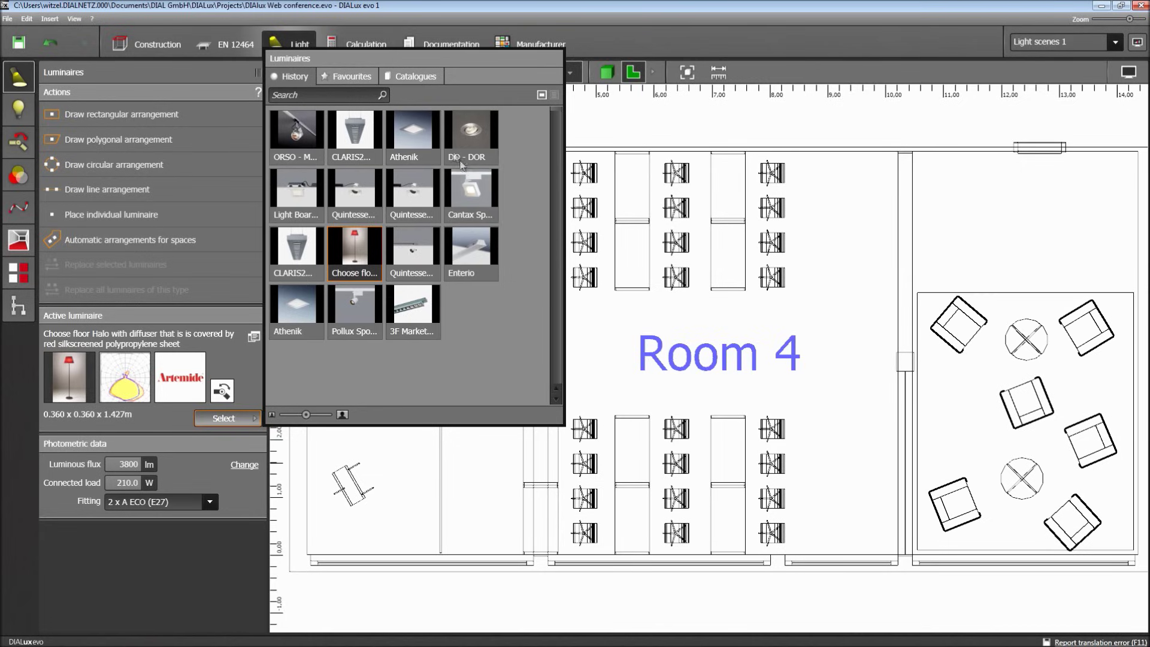
left_click(417, 76)
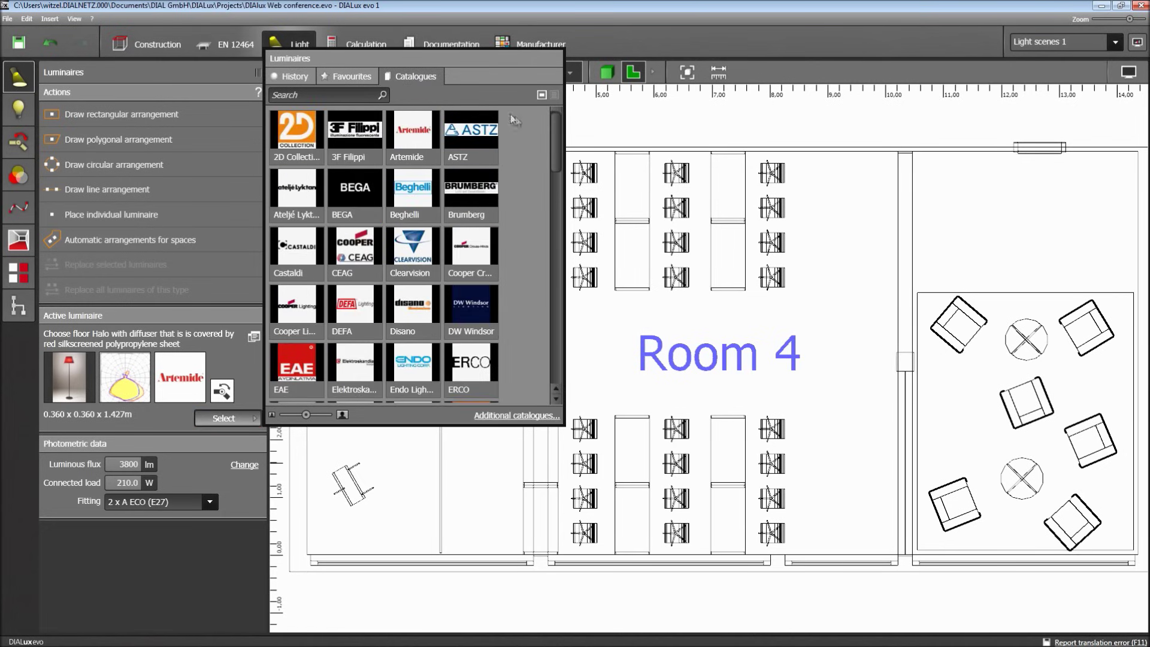
left_click_drag(558, 134, 586, 140)
left_click(292, 76)
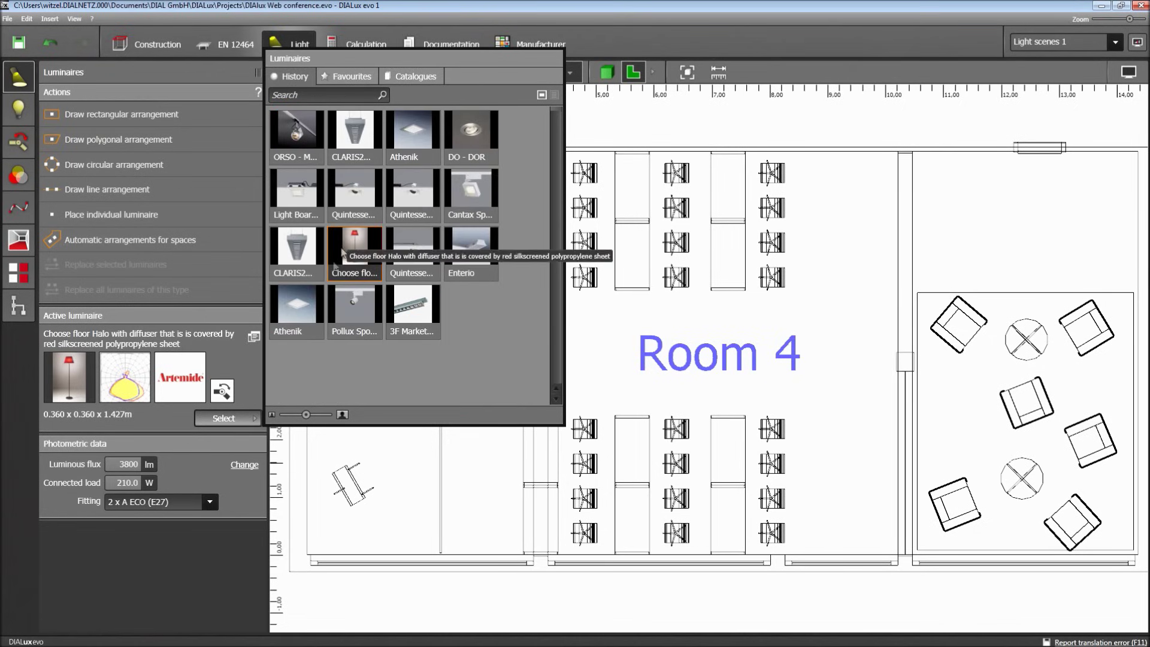
left_click_drag(78, 393, 973, 385)
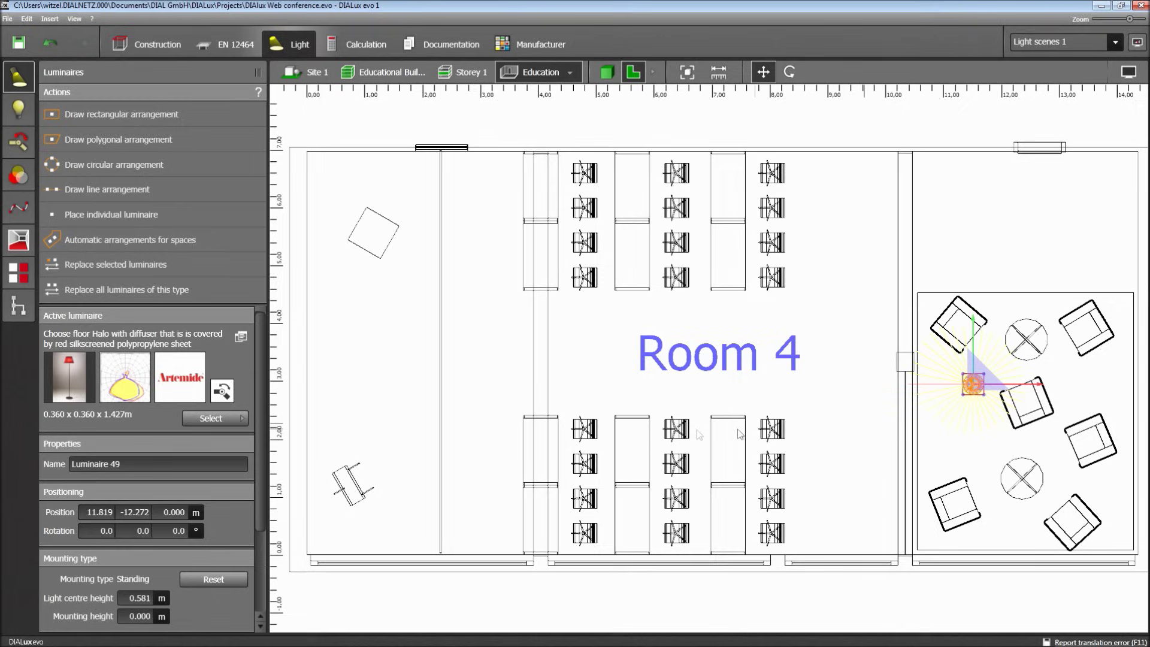
Step: Add a second red floor lamp to the lounge, check it in 3D, then select CLARIS2
left_click_drag(75, 379, 1100, 489)
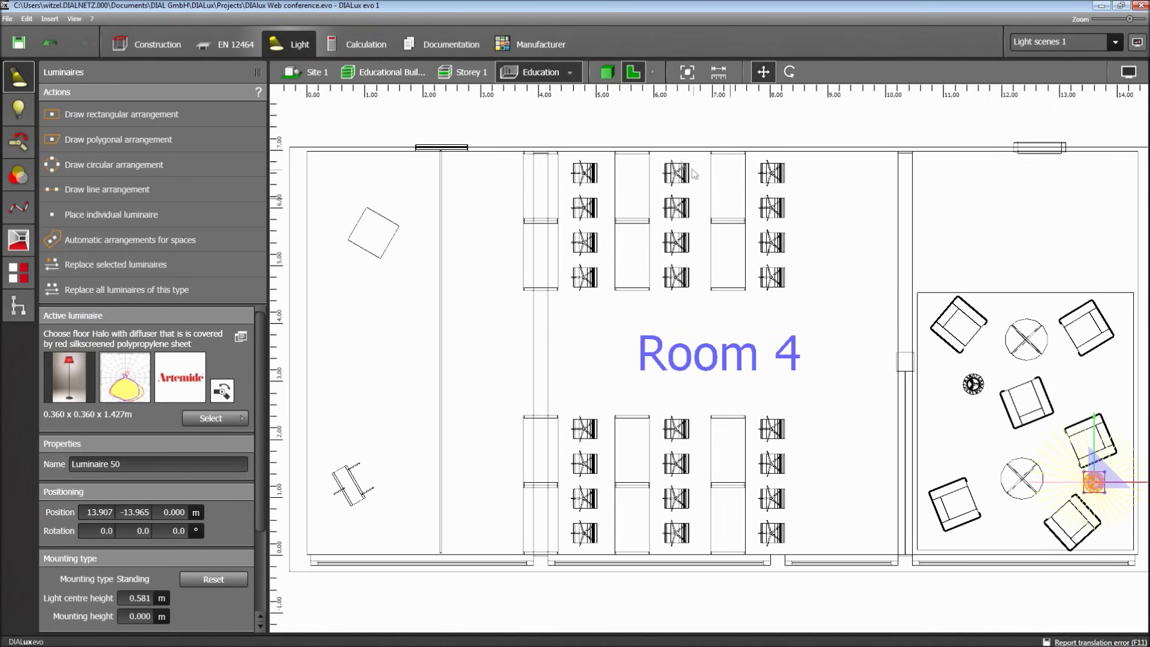
left_click(611, 72)
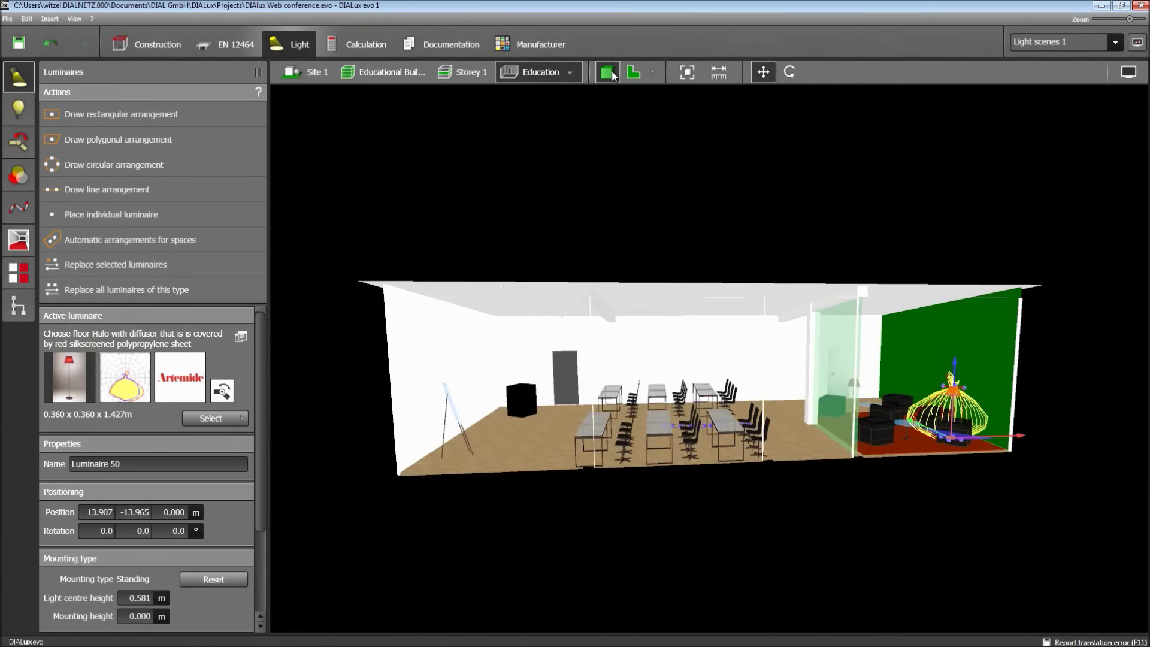
left_click_drag(922, 539, 950, 541)
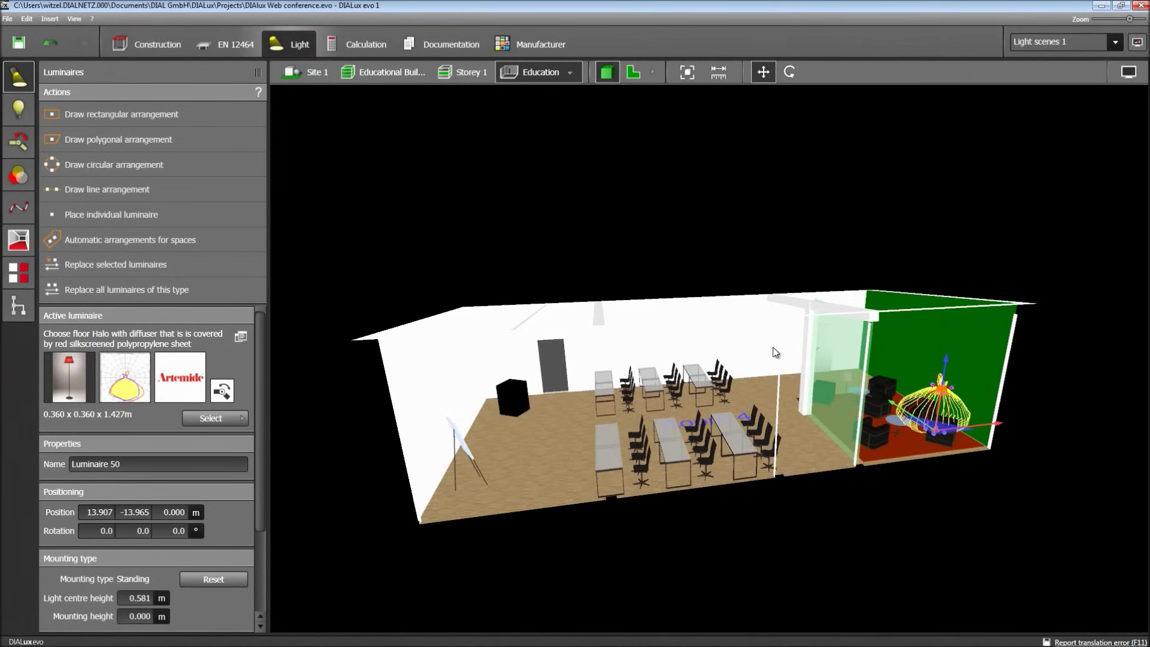
left_click(633, 73)
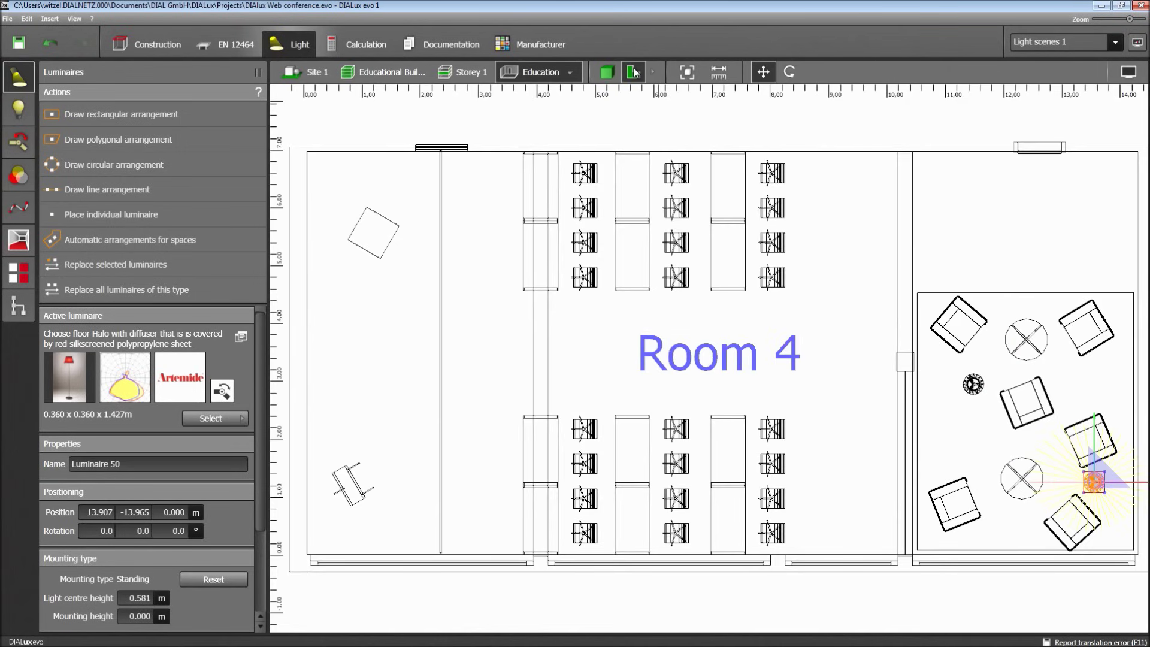
left_click(211, 418)
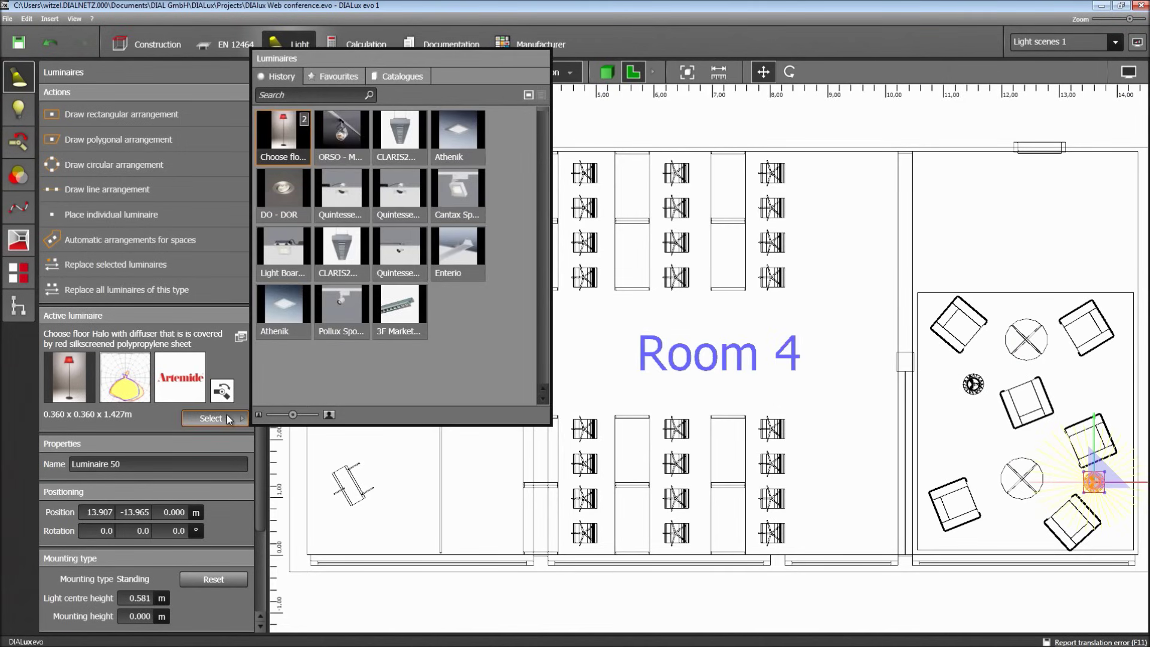
left_click(339, 252)
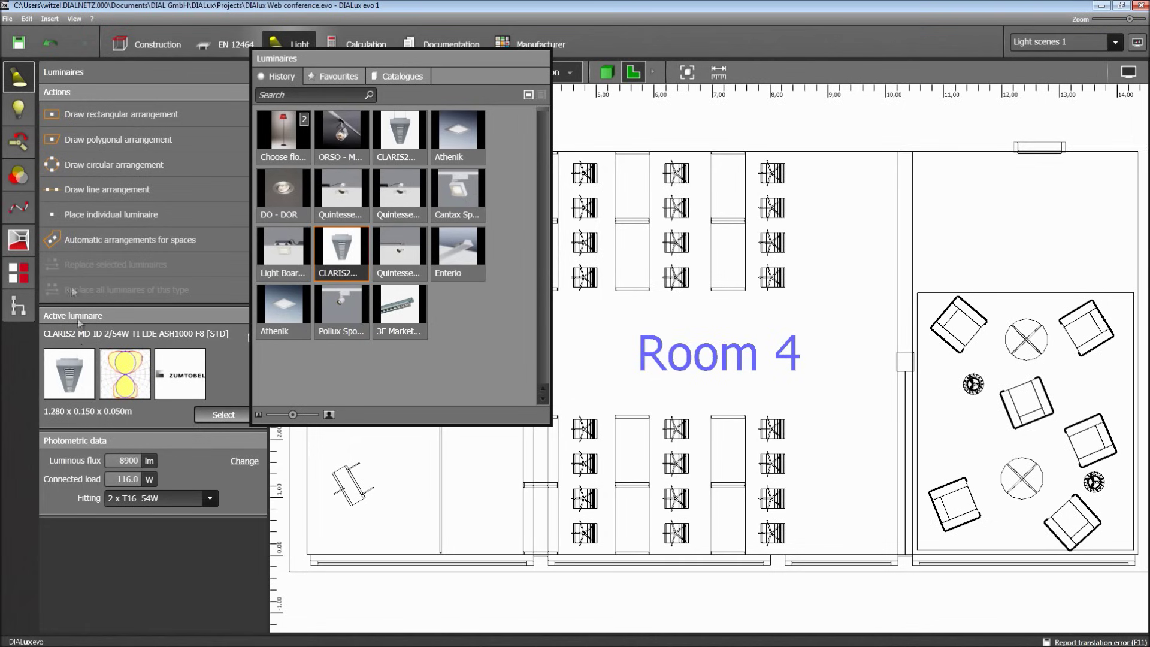
Step: Draw a 3 × 2 rectangular grid of CLARIS2 luminaires over Room 4's classroom seating
left_click(78, 118)
left_click(362, 166)
left_click(361, 533)
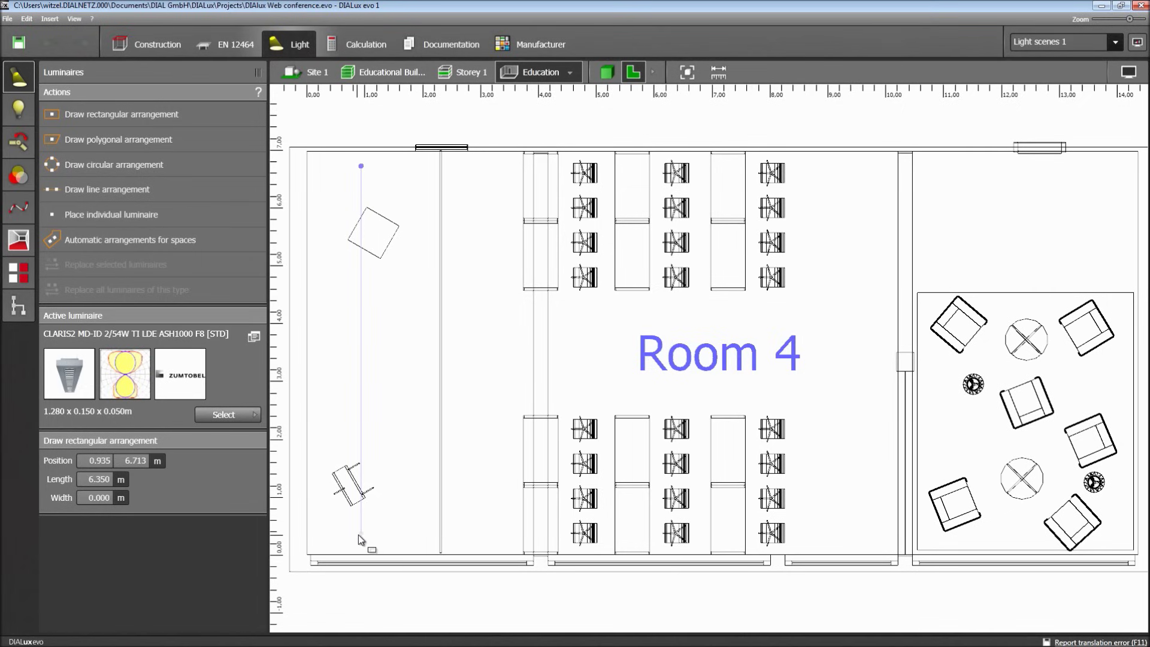
left_click(876, 532)
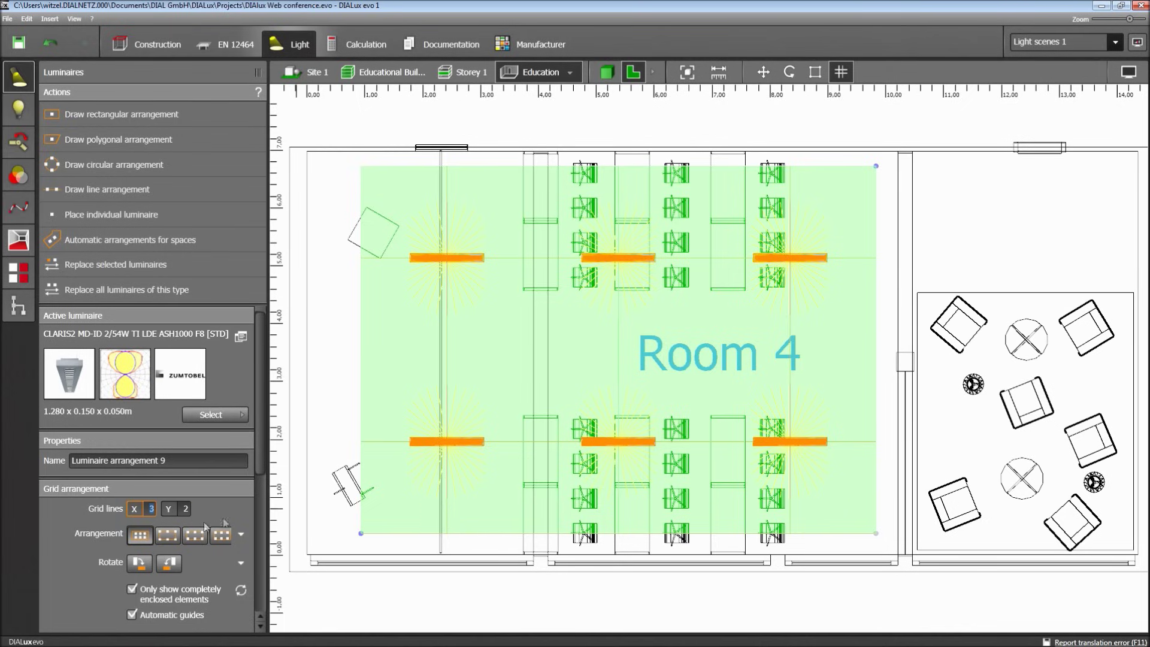
Step: Make the CLARIS2 arrangement a 2 × 2 grid, pulling columns inward and spreading rows over the desks
type("2")
key("Tab")
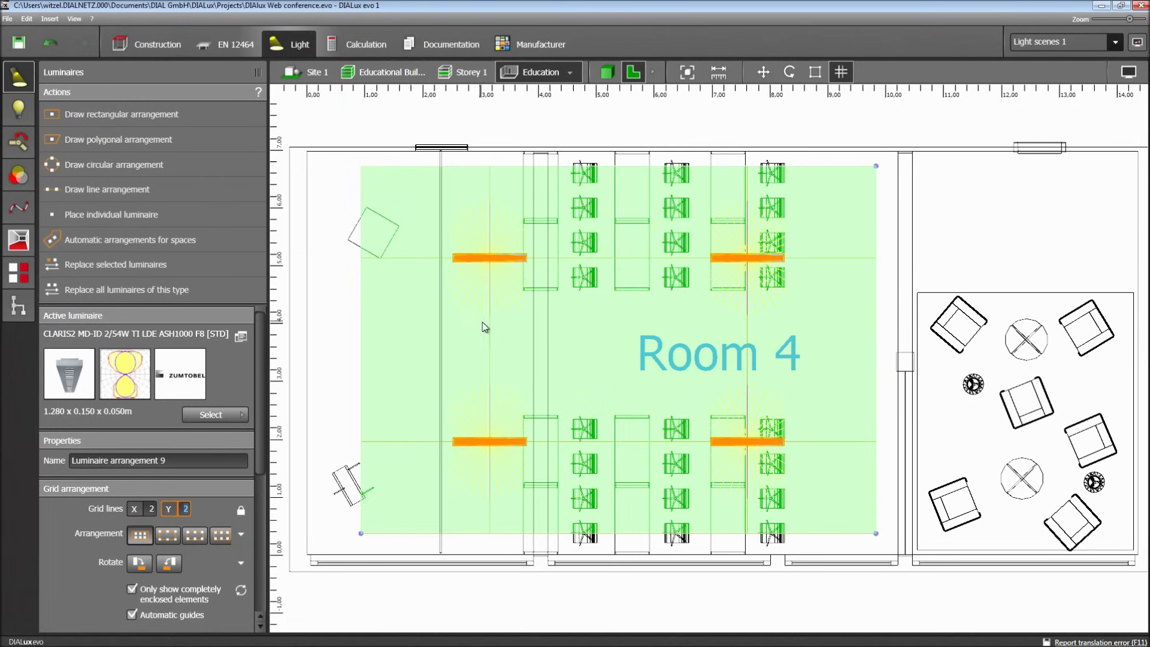
key("Return")
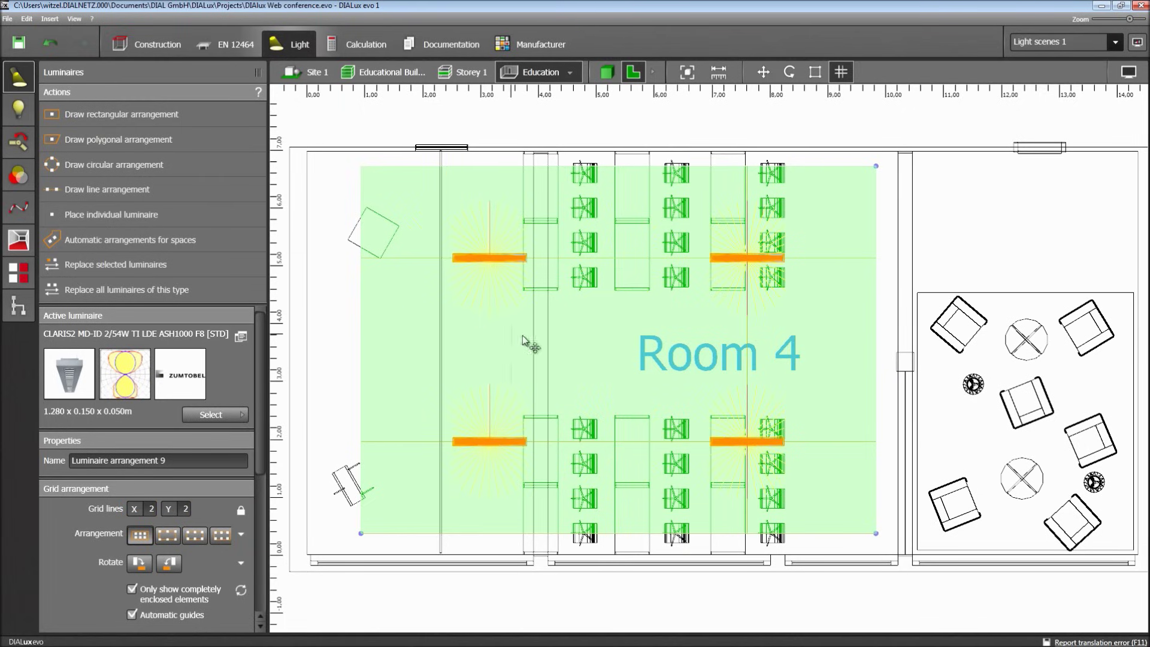
left_click(558, 337)
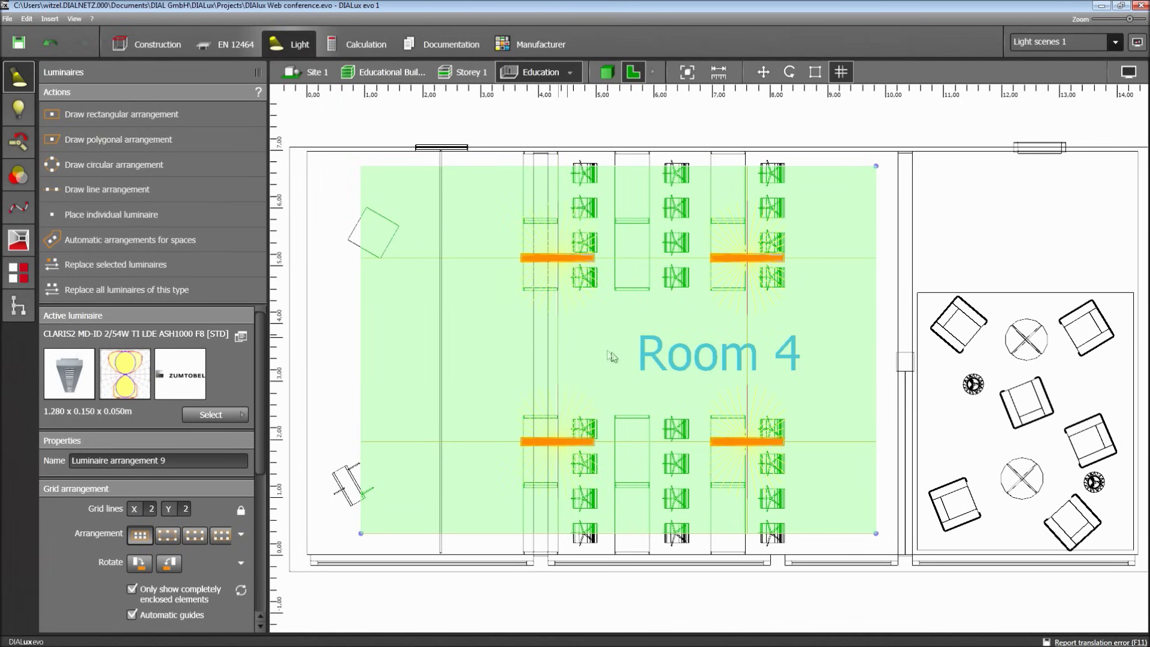
left_click(711, 364)
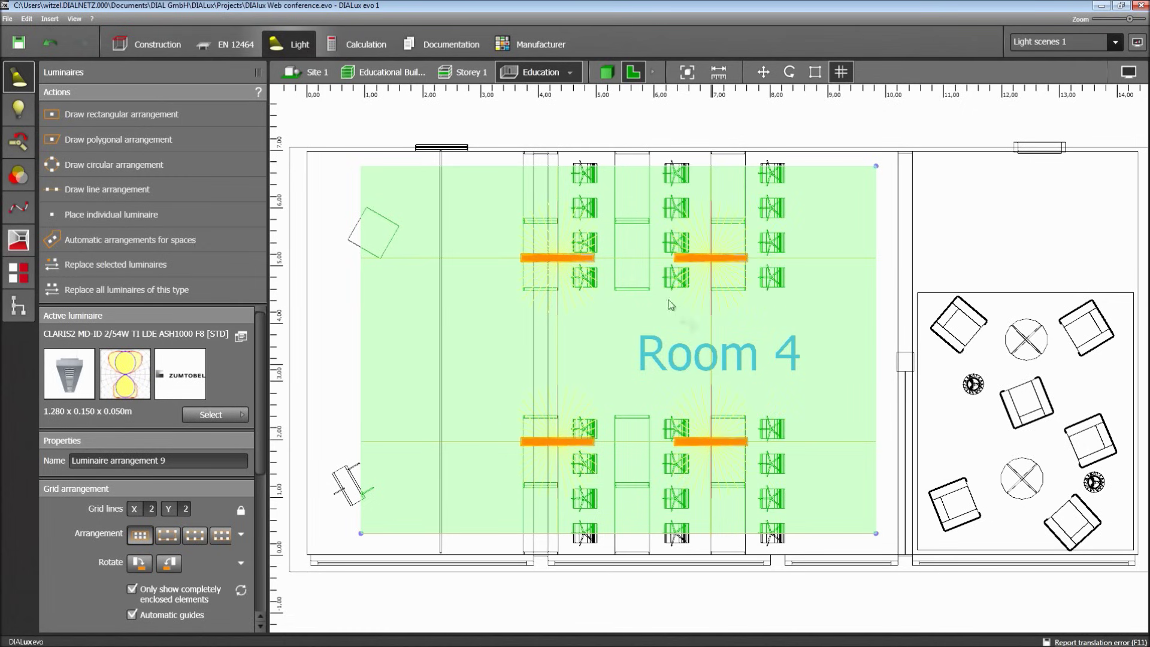
left_click(656, 222)
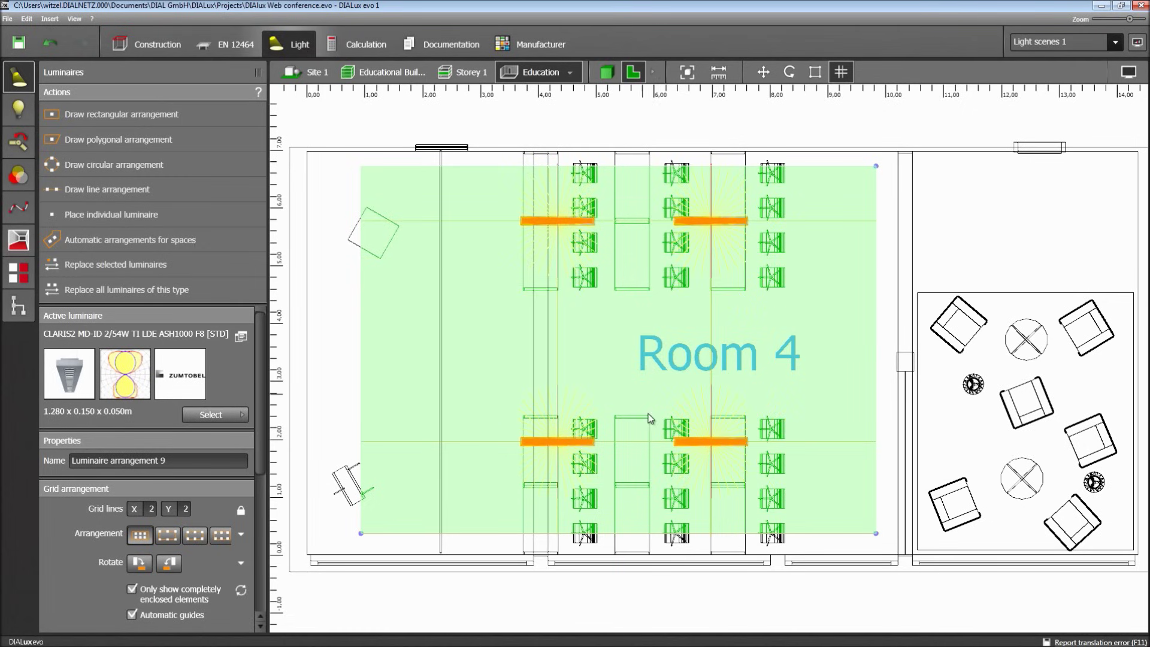
left_click(656, 487)
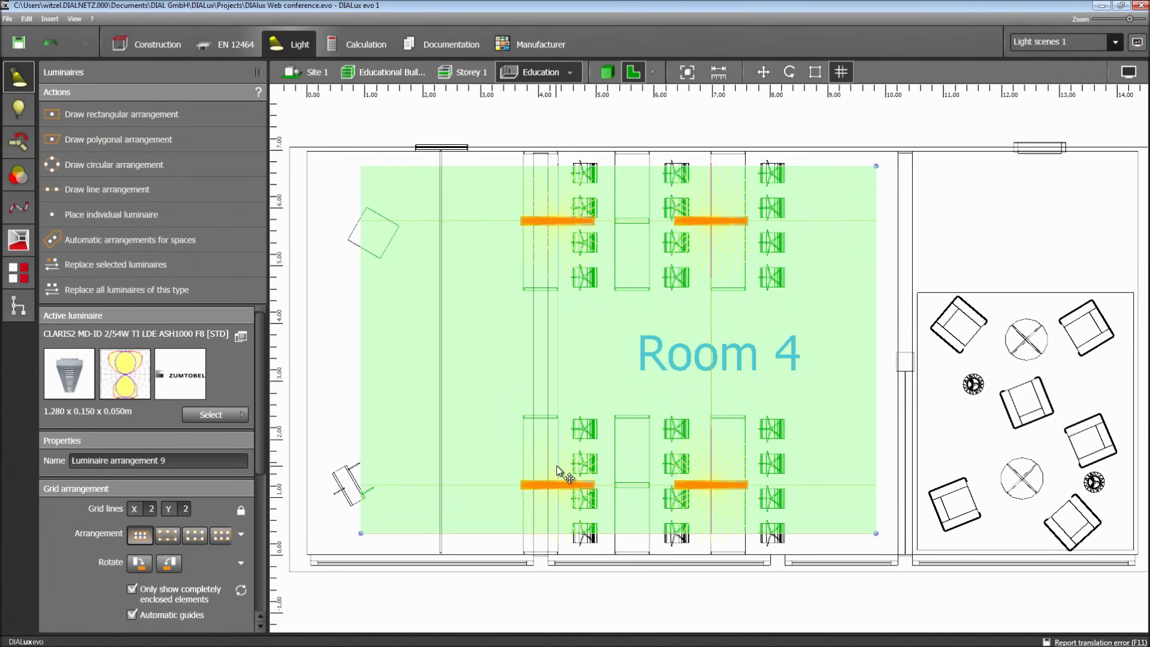
left_click(610, 77)
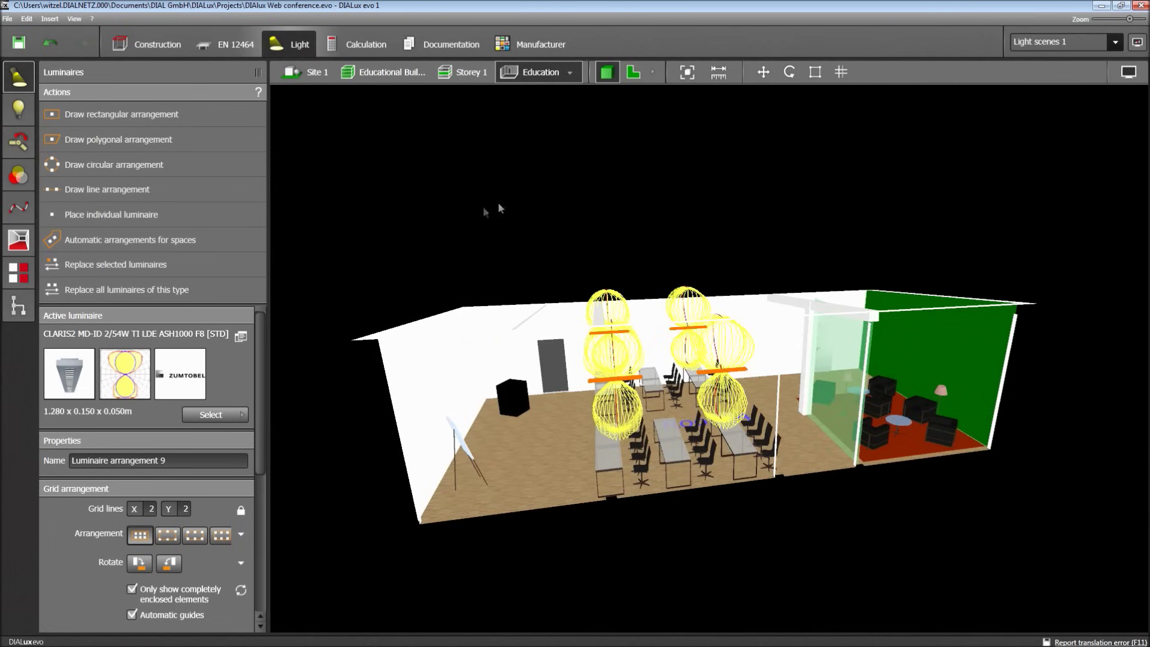
Step: Orbit around Room 4's four ceiling luminaires, deselect the arrangement, and bring up the recently used luminaire list
right_click_drag(473, 221, 474, 187)
middle_click_drag(455, 185, 486, 247)
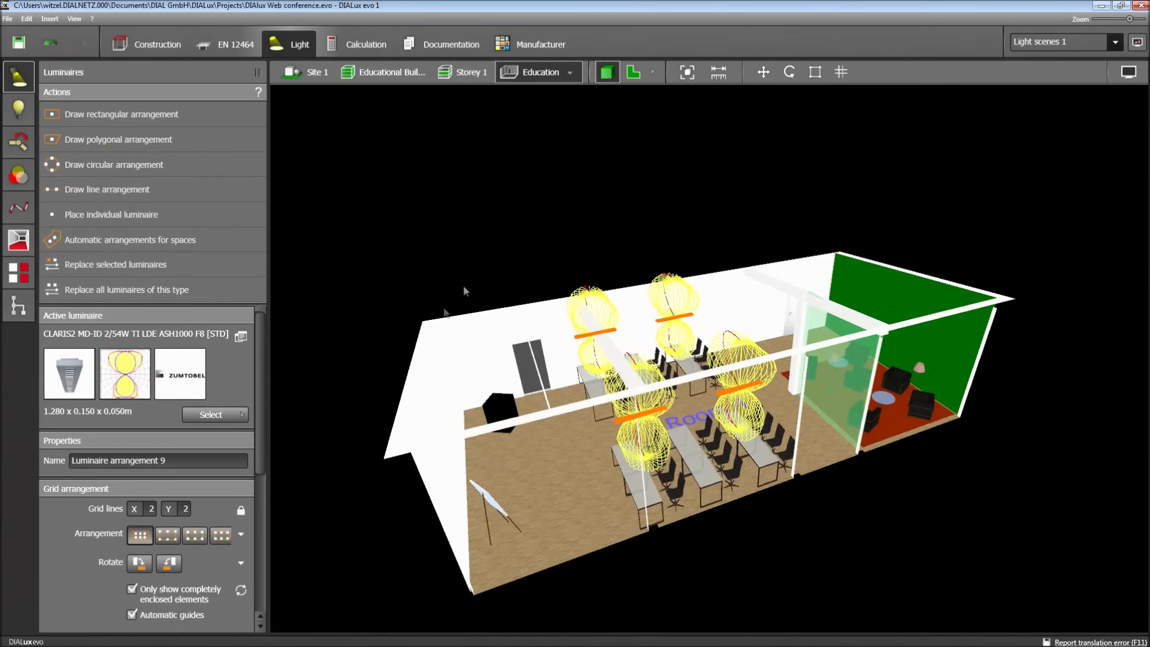
left_click(228, 414)
left_click(231, 415)
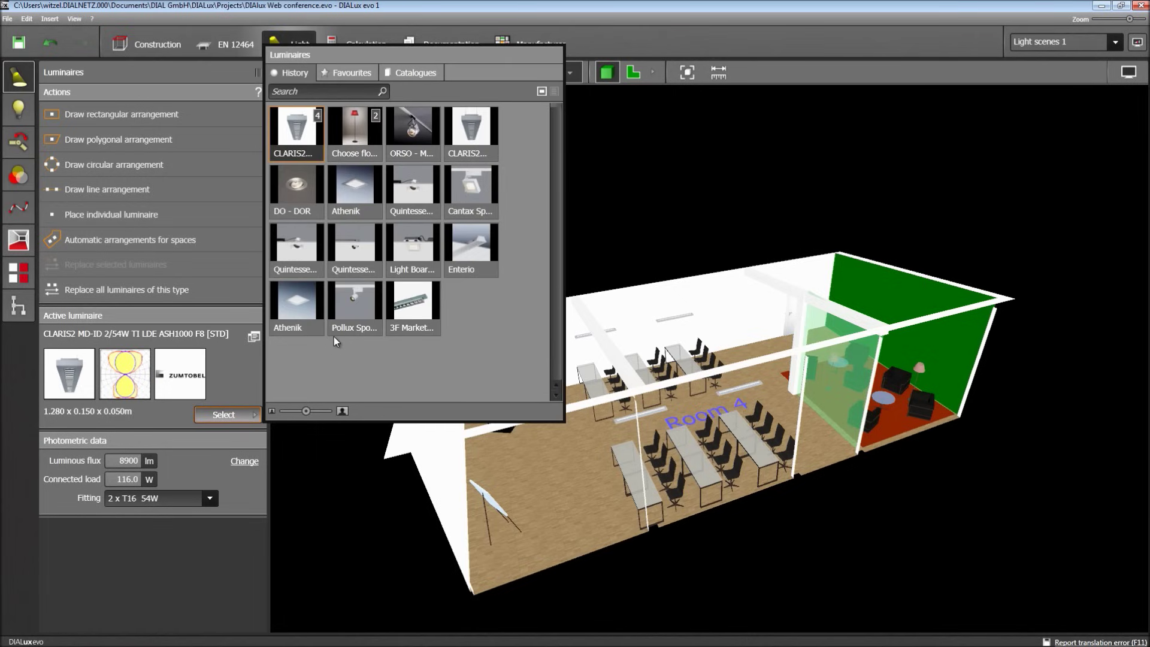
Step: Choose the ORSO - MINOR ON TRACK spotlight (365 lm, 35.0 W) and return to the floor plan
left_click(411, 123)
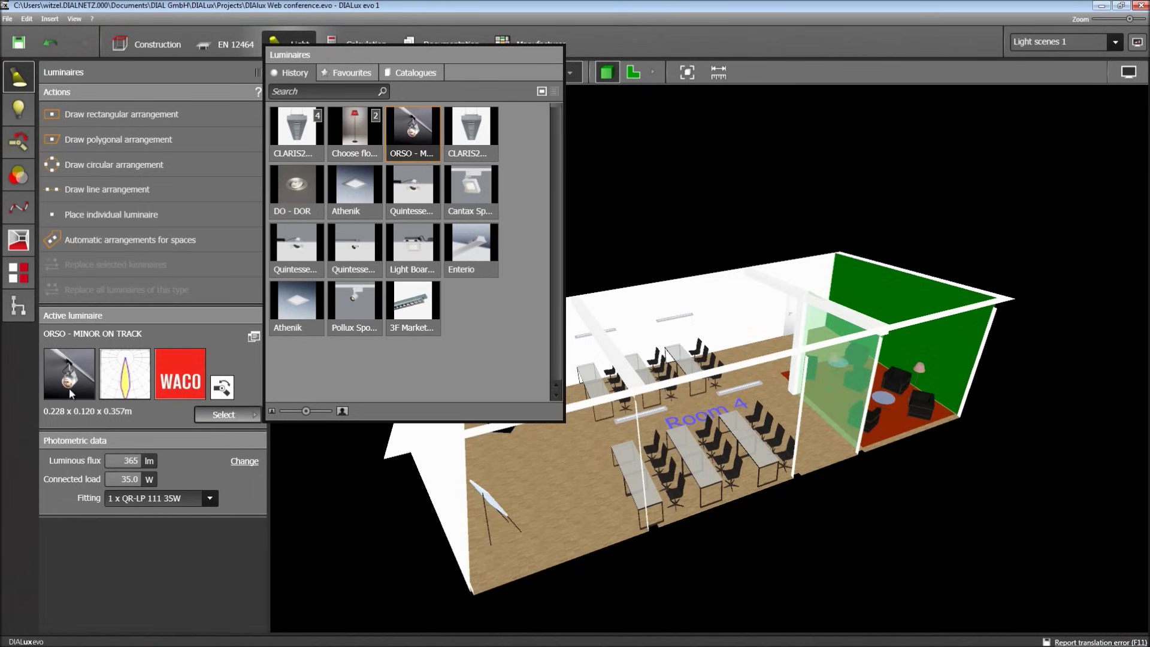
left_click(318, 494)
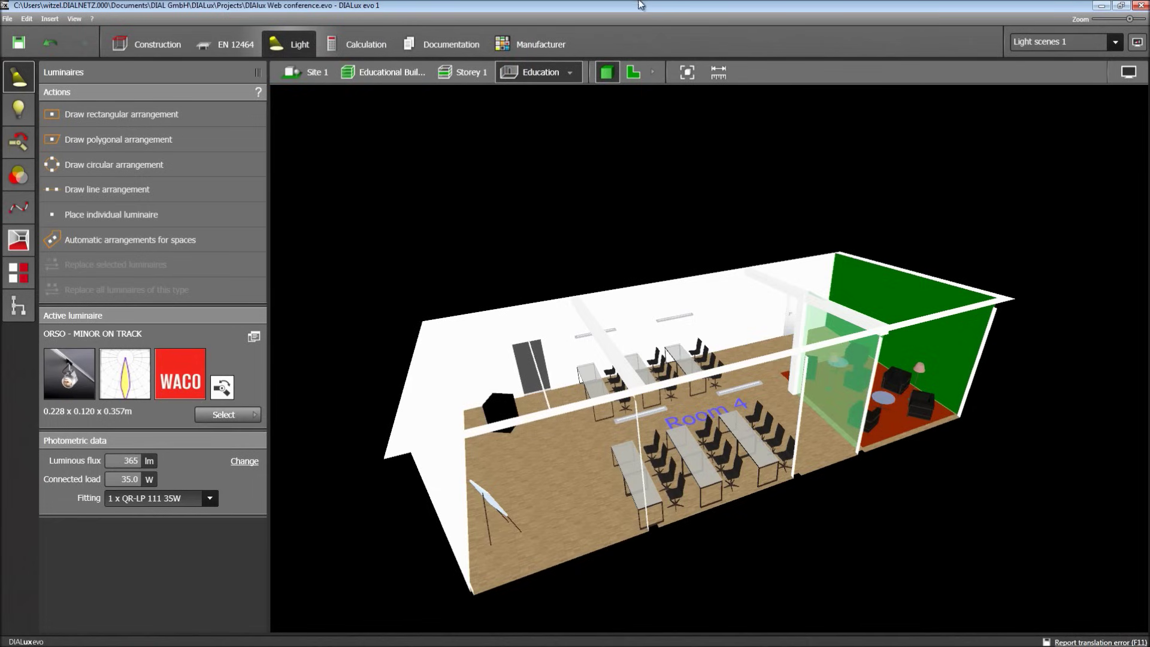
left_click(632, 73)
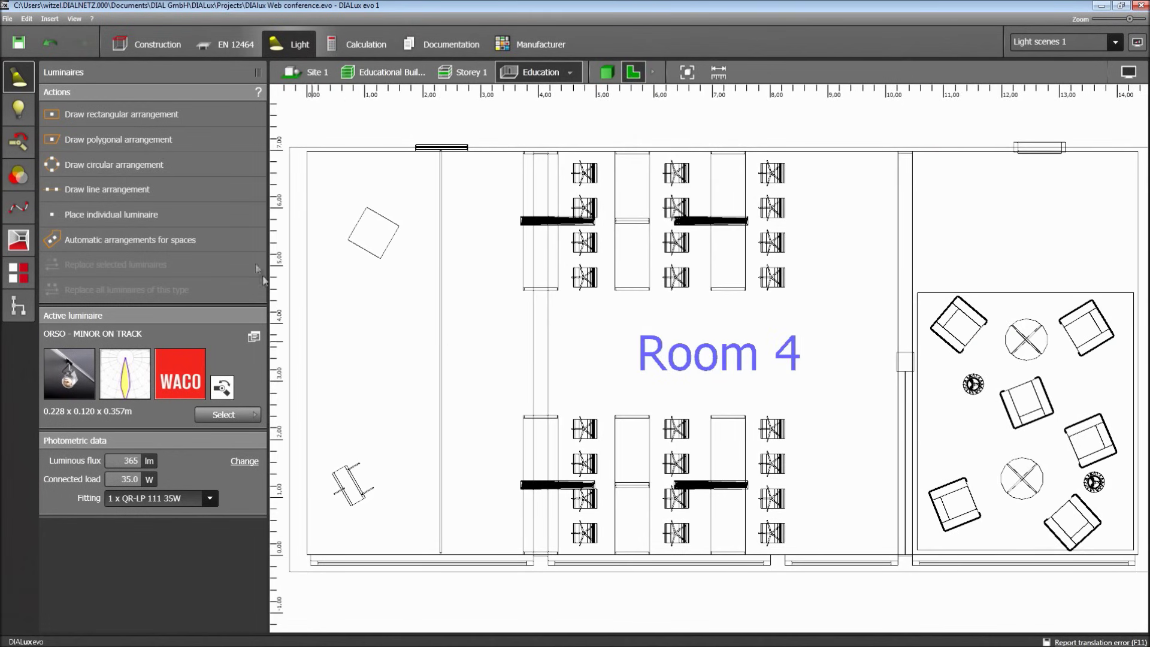
Step: Draw a line of two ORSO track spots down Room 4's left side, rotated 90° toward the left wall
left_click(144, 190)
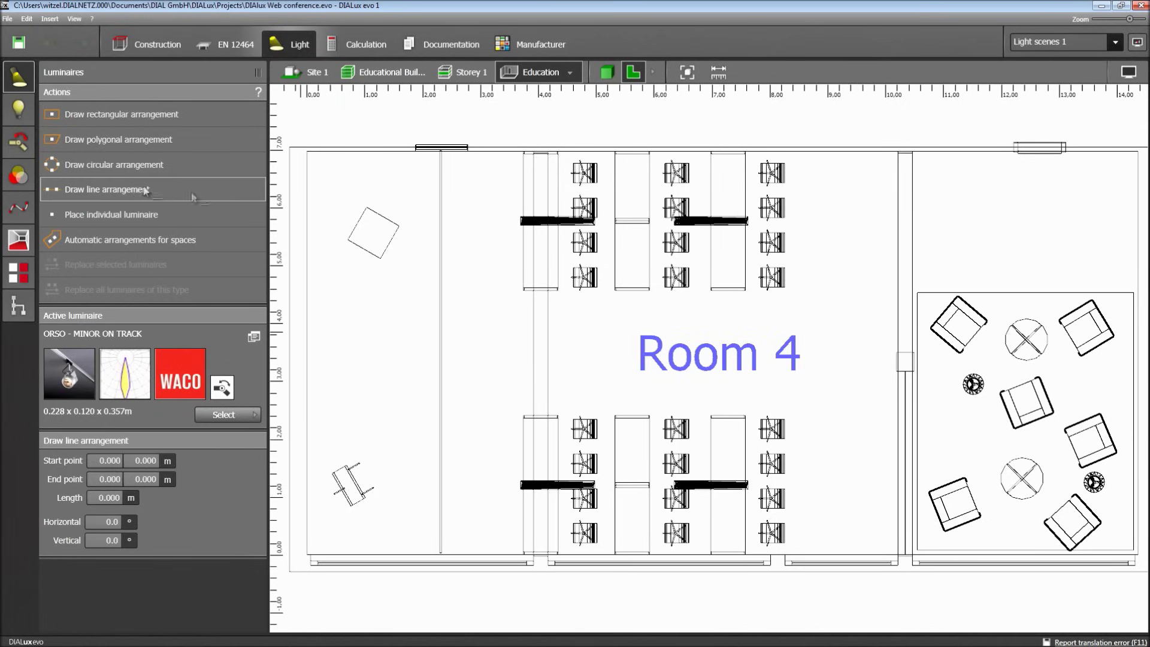
left_click(442, 157)
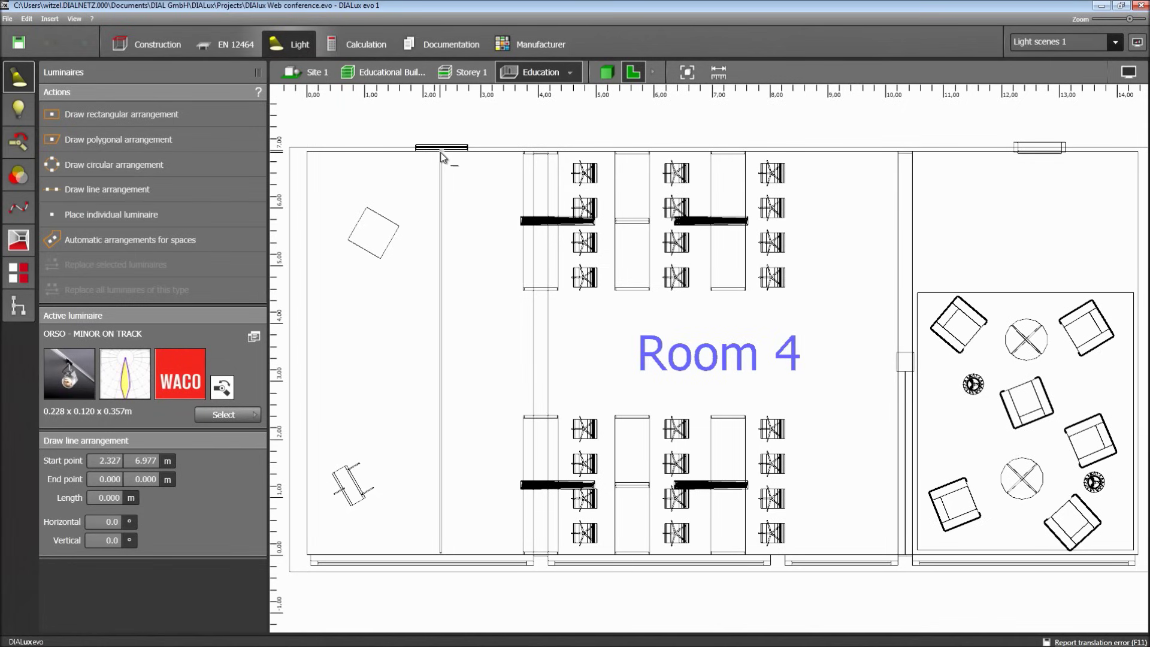
left_click(443, 554)
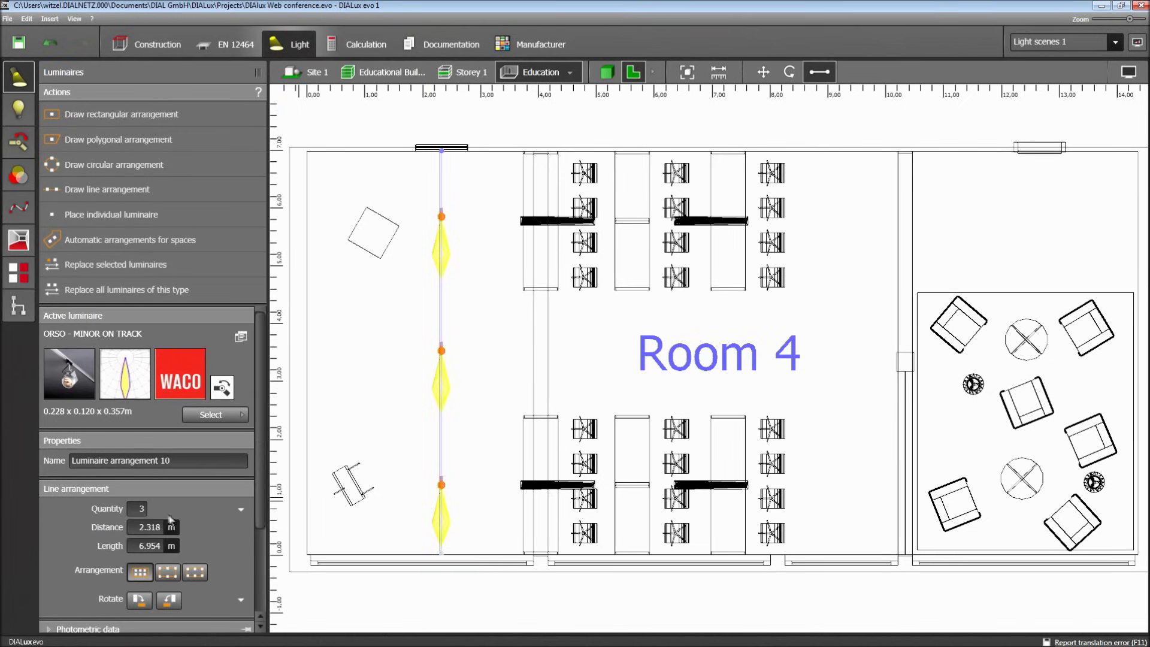
left_click(133, 509)
type("2")
key("Tab")
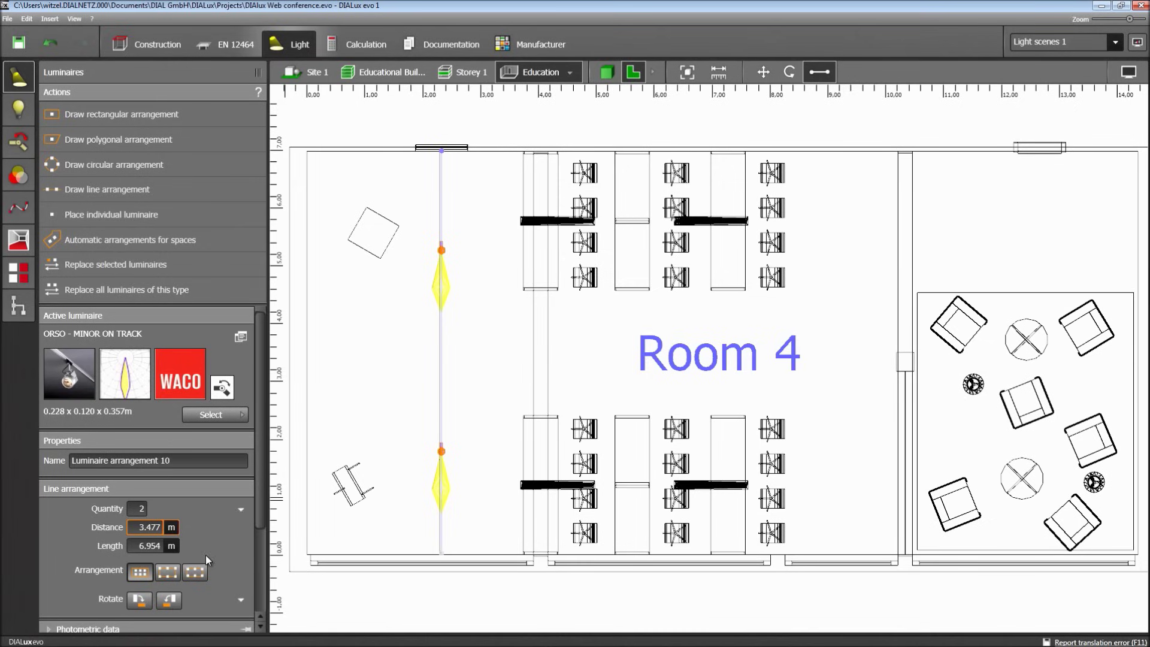
left_click(141, 602)
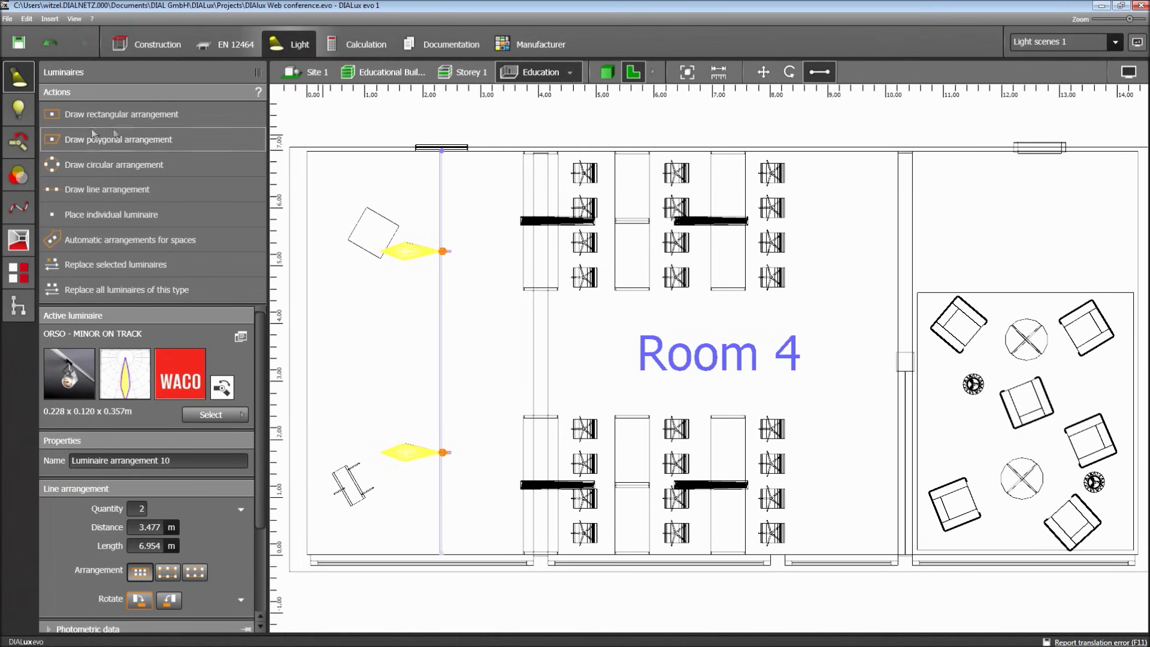
left_click(324, 119)
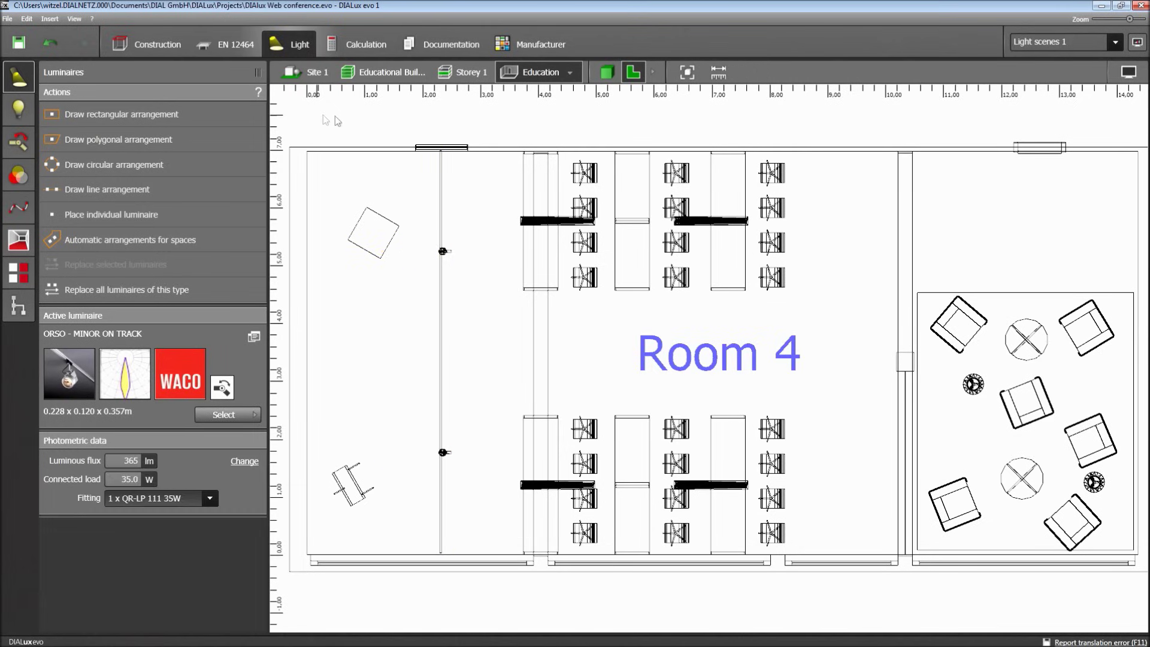
Step: In 3D, reset spotlight Luminaire 58's mounting so it sits on the ceiling track at 3.861 m
left_click(607, 73)
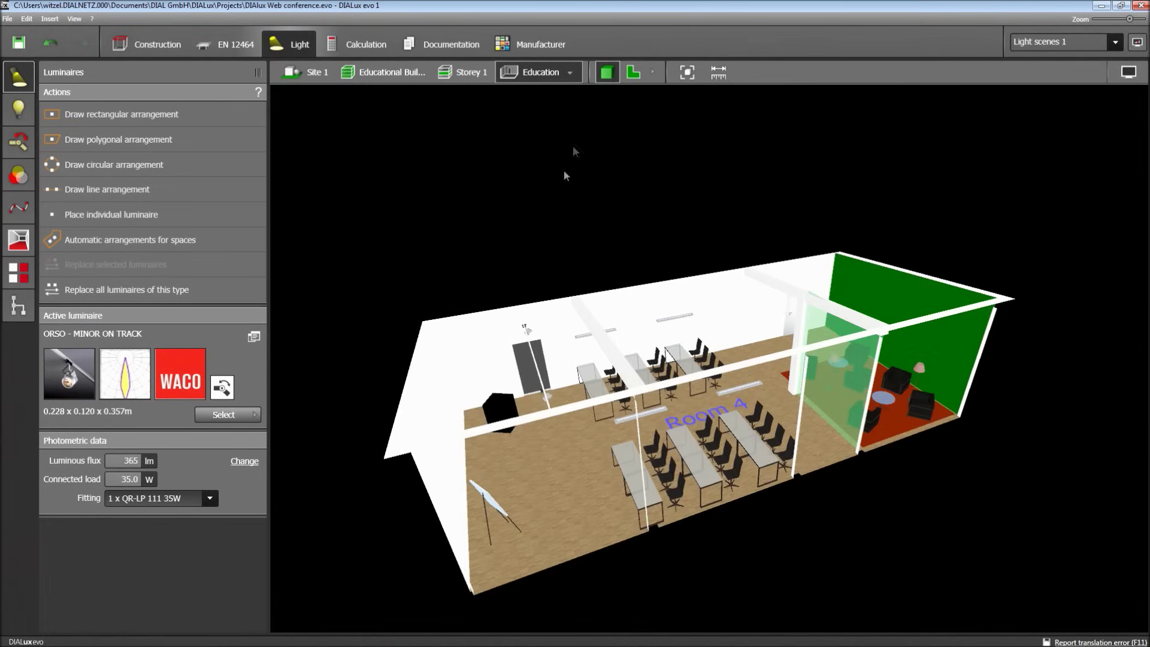
middle_click_drag(432, 259, 443, 237)
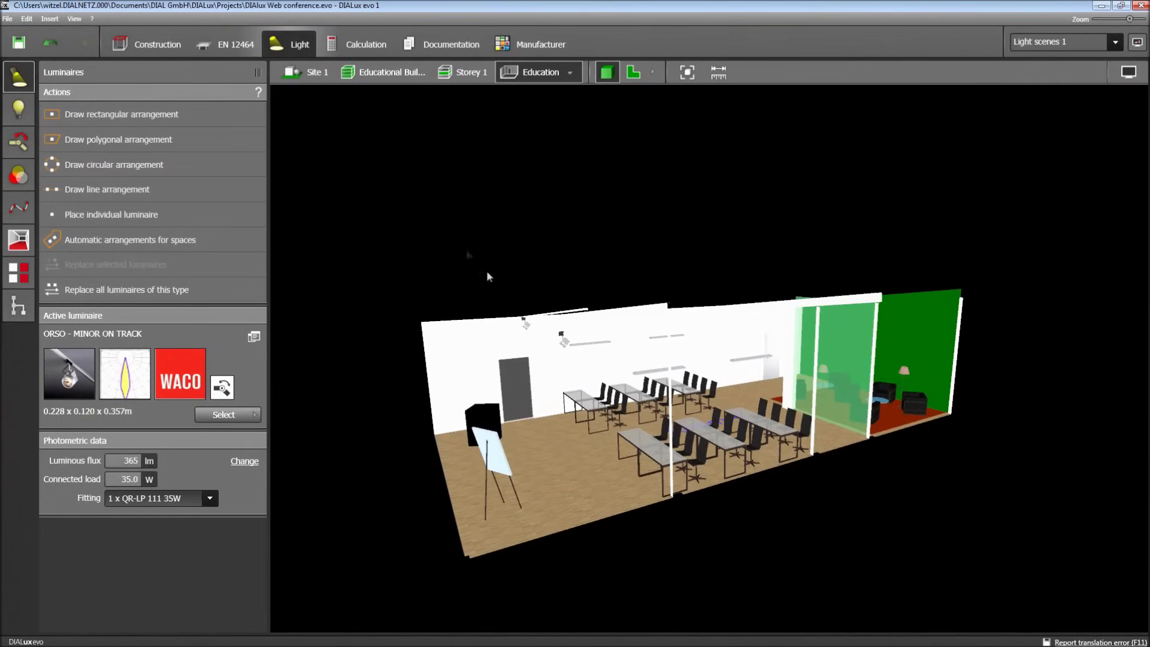
left_click(564, 343)
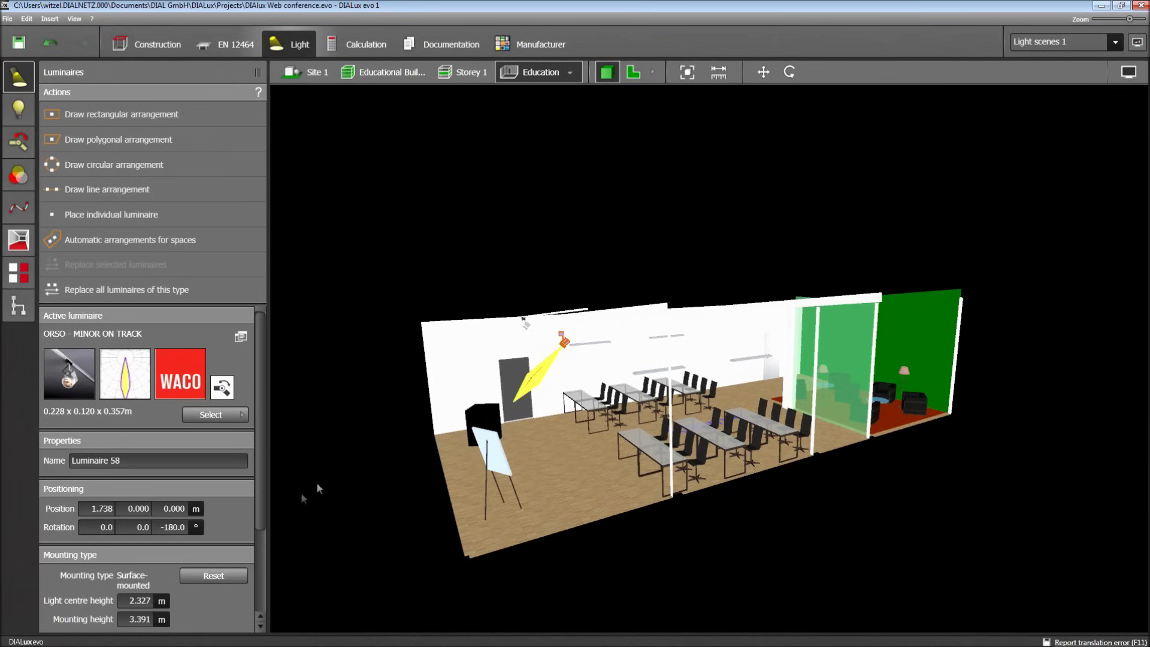
left_click(217, 574)
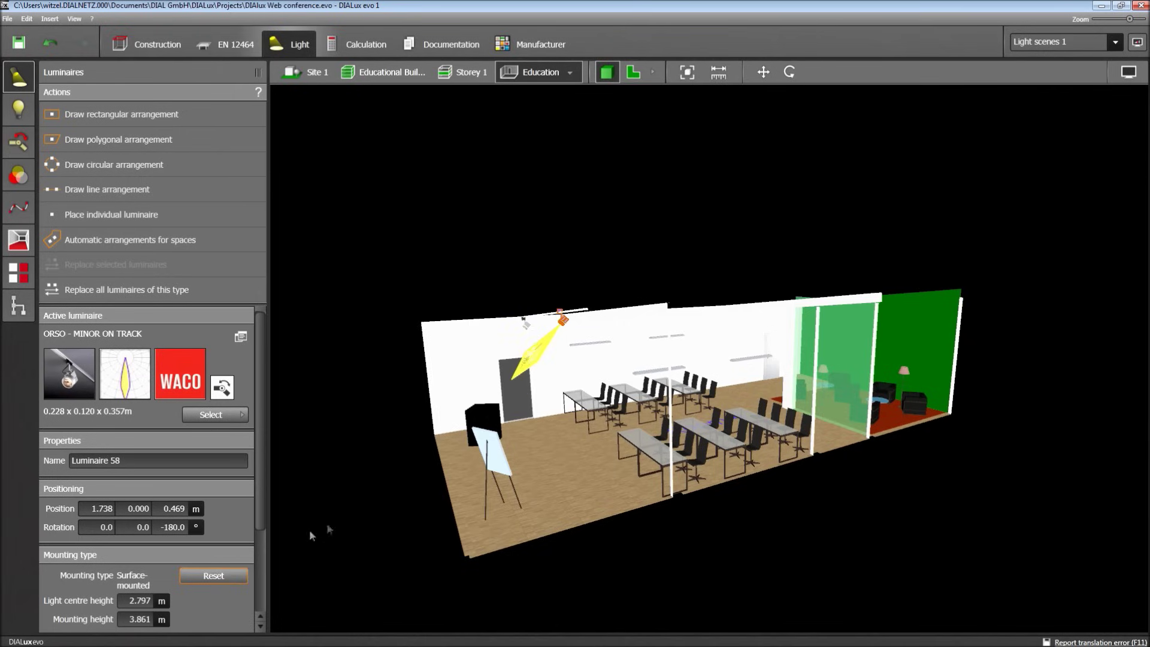
mouse_move(360, 511)
right_mouse_down()
mouse_move(341, 503)
mouse_move(358, 502)
right_mouse_up()
left_click(358, 504)
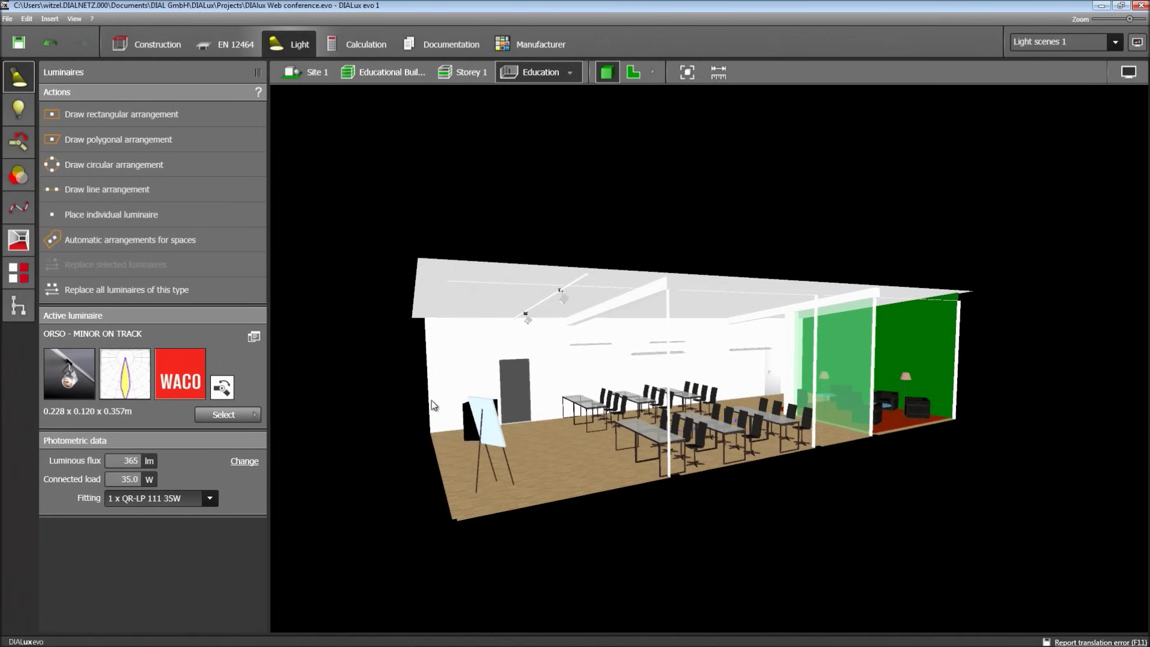
left_click(23, 145)
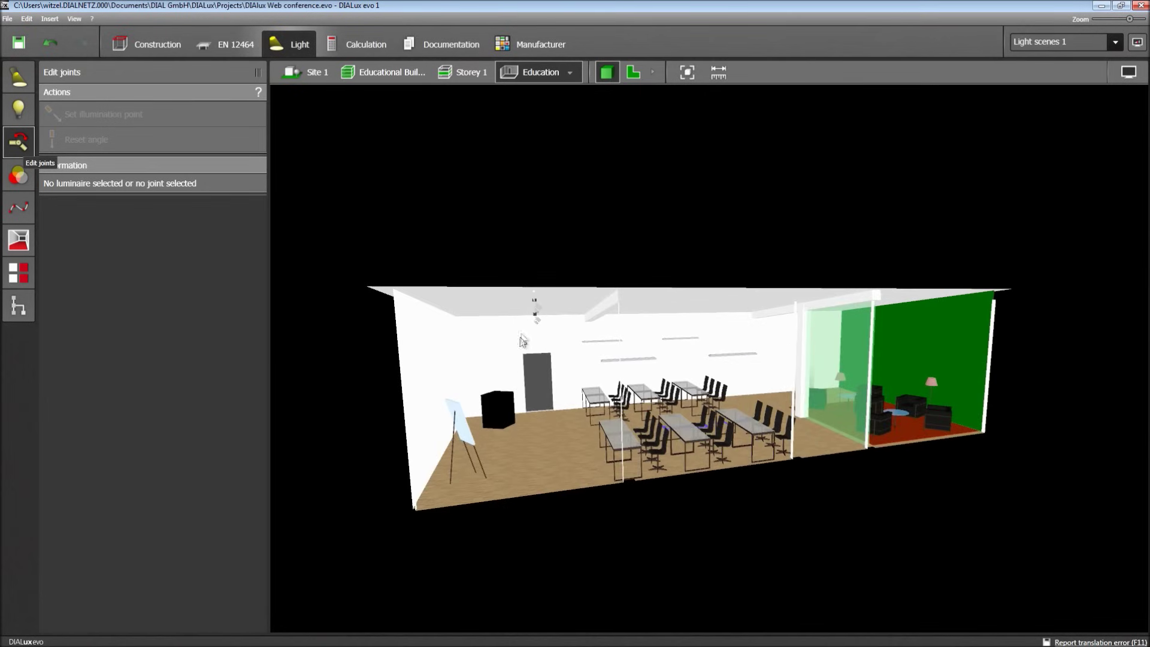
Step: Aim the track spot at the point 2.781, 4.151, 1.293 m near the left wall, replacing a first attempt
left_click(537, 322)
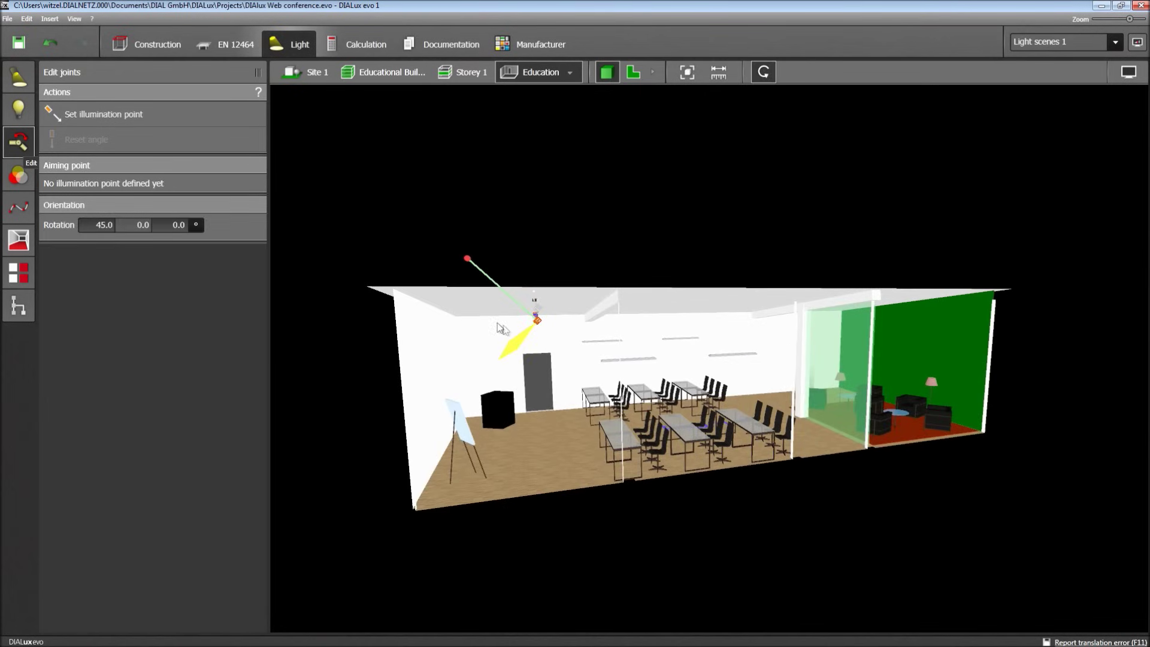
middle_click_drag(430, 253, 427, 315)
left_click(83, 119)
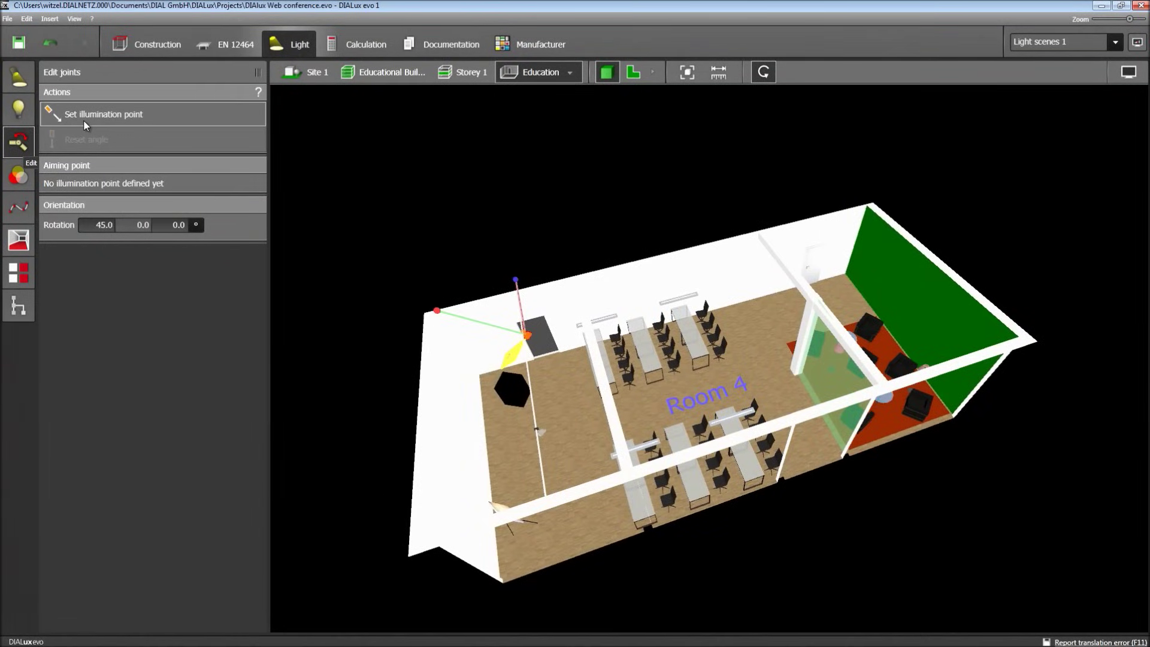
left_click(507, 380)
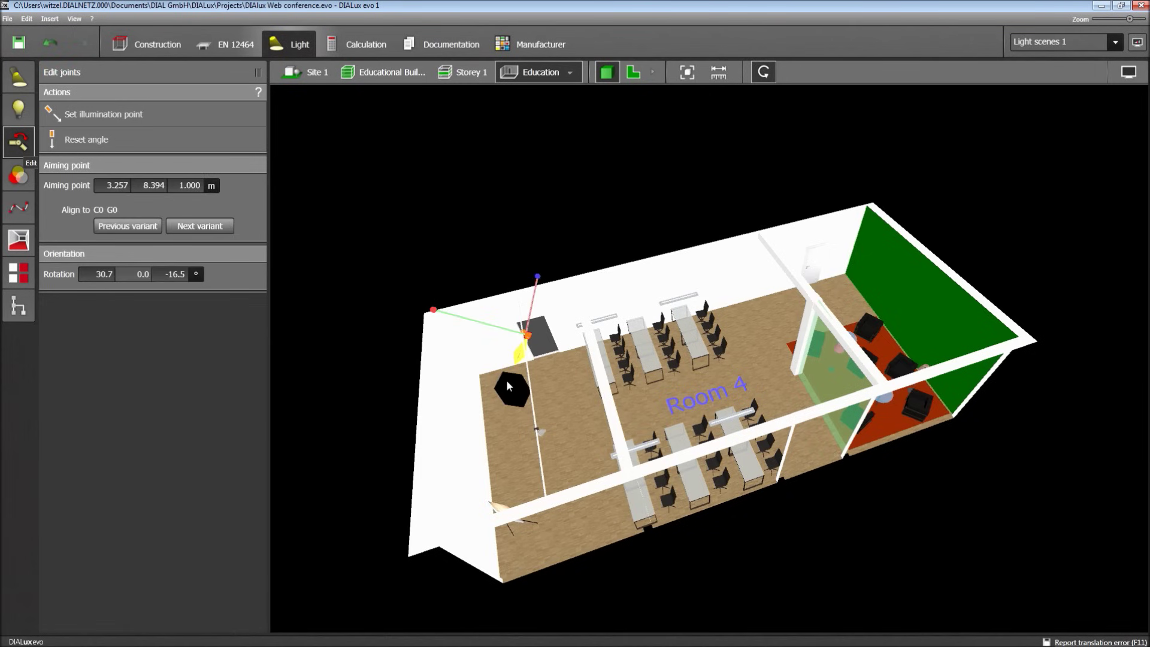
left_click_drag(483, 421, 504, 414)
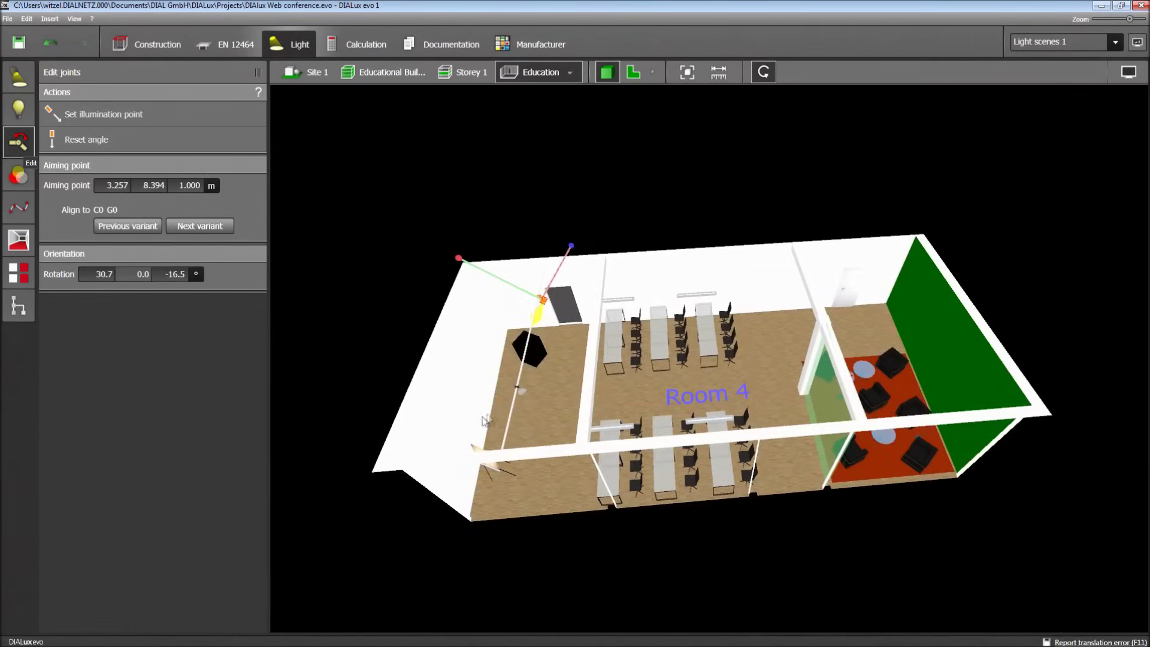
key("ctrl+z")
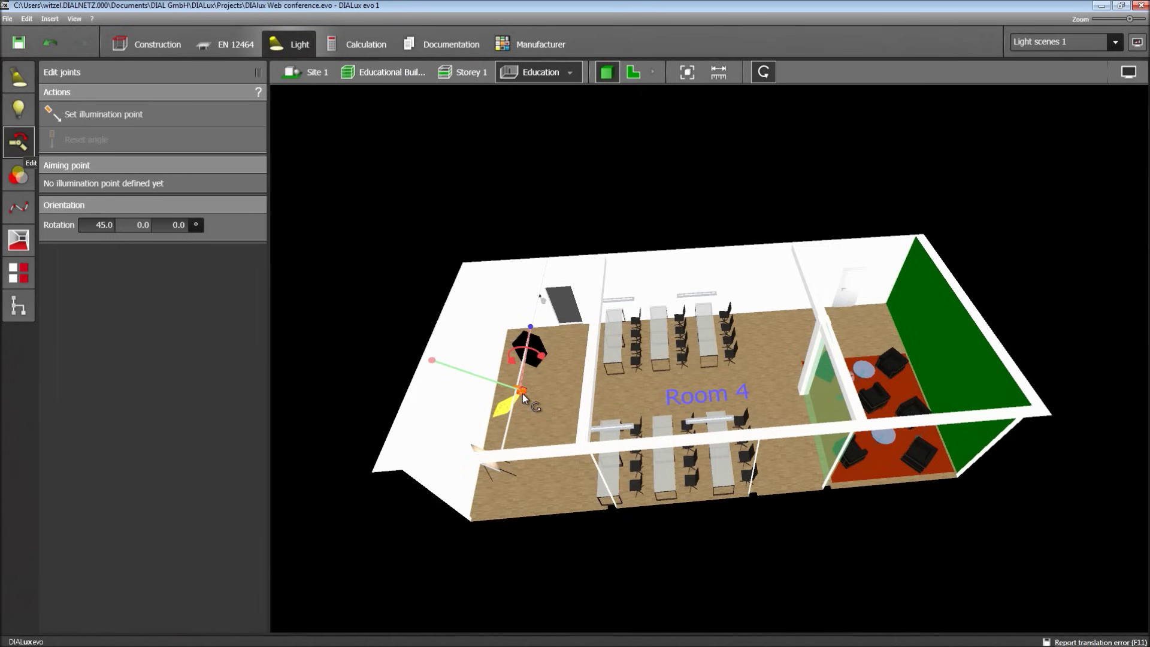
left_click(102, 115)
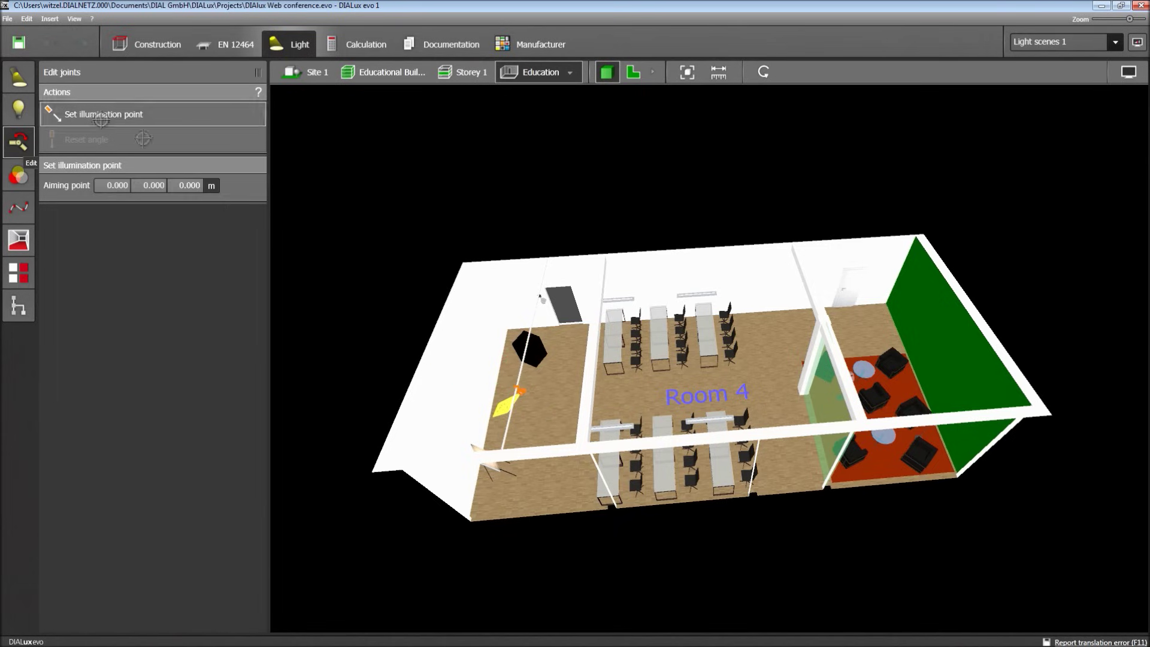
left_click_drag(375, 295, 505, 391)
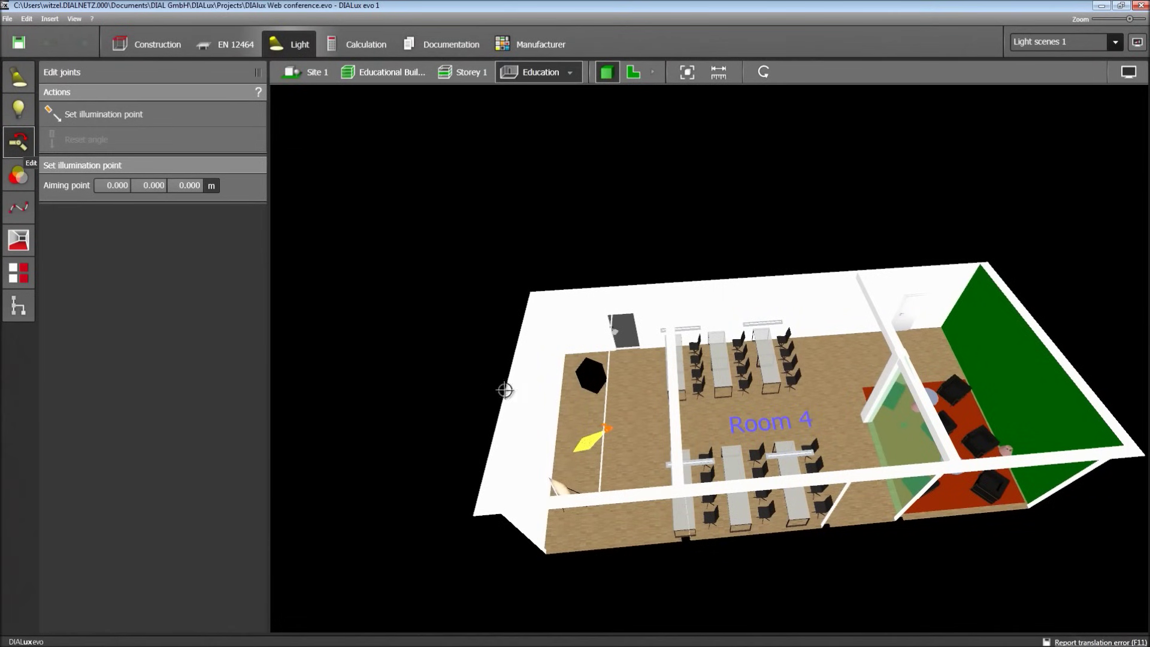
left_click(560, 486)
left_click_drag(560, 486, 552, 408)
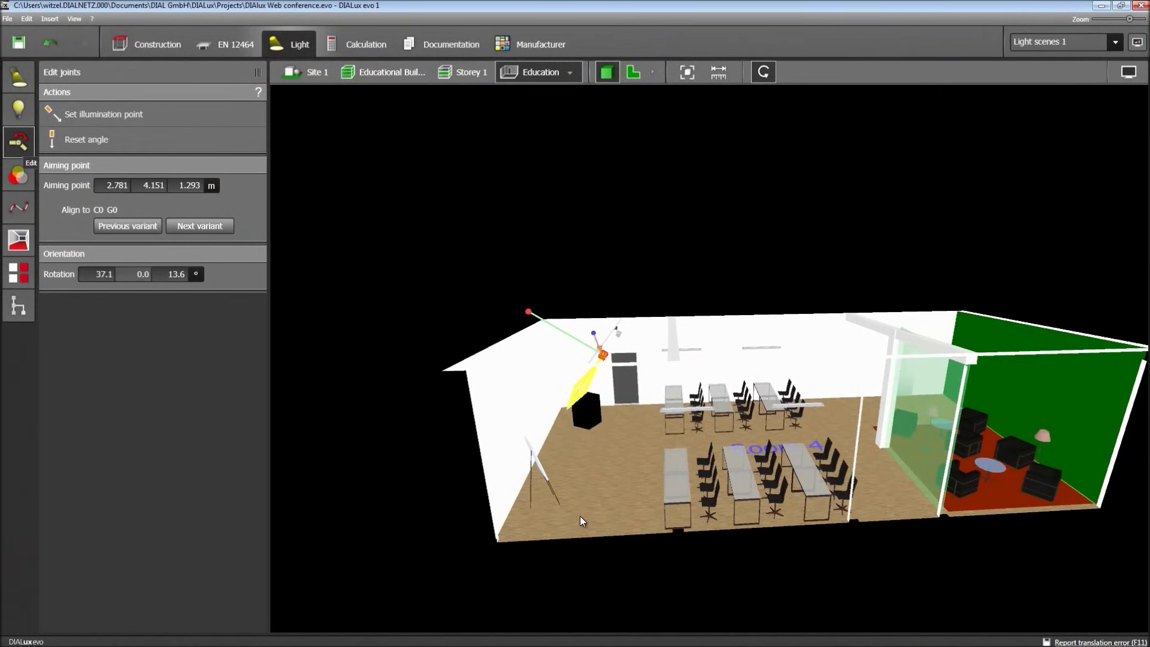
left_click(451, 527)
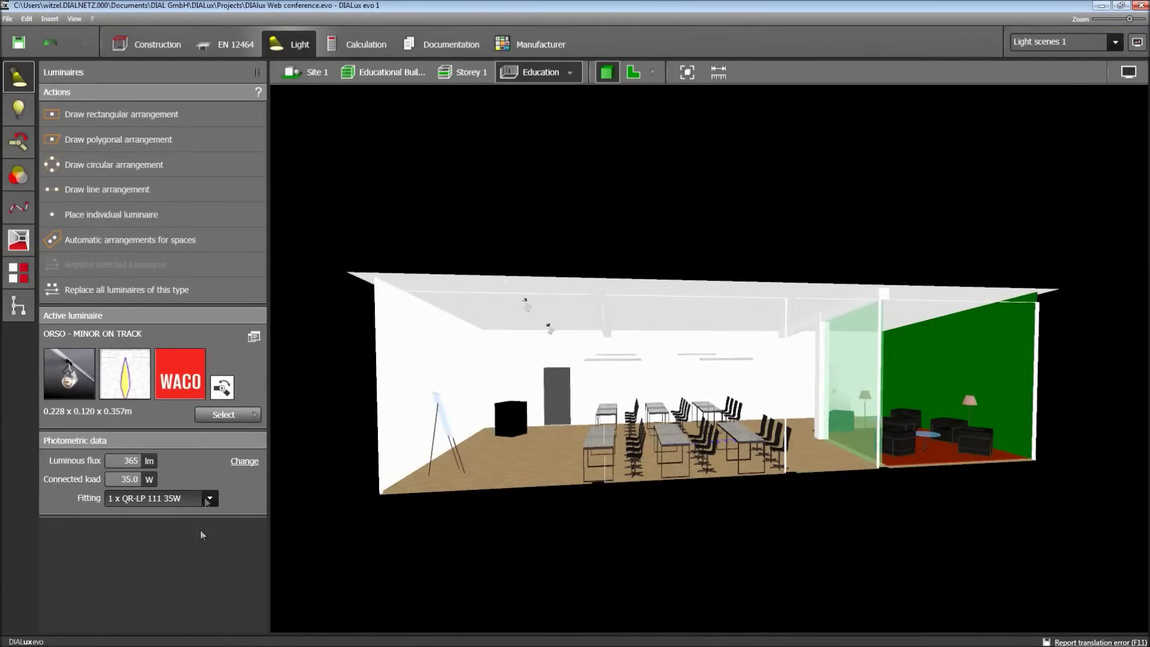
Step: Run the lighting calculation for Light scenes 1 until results are available
left_click(357, 43)
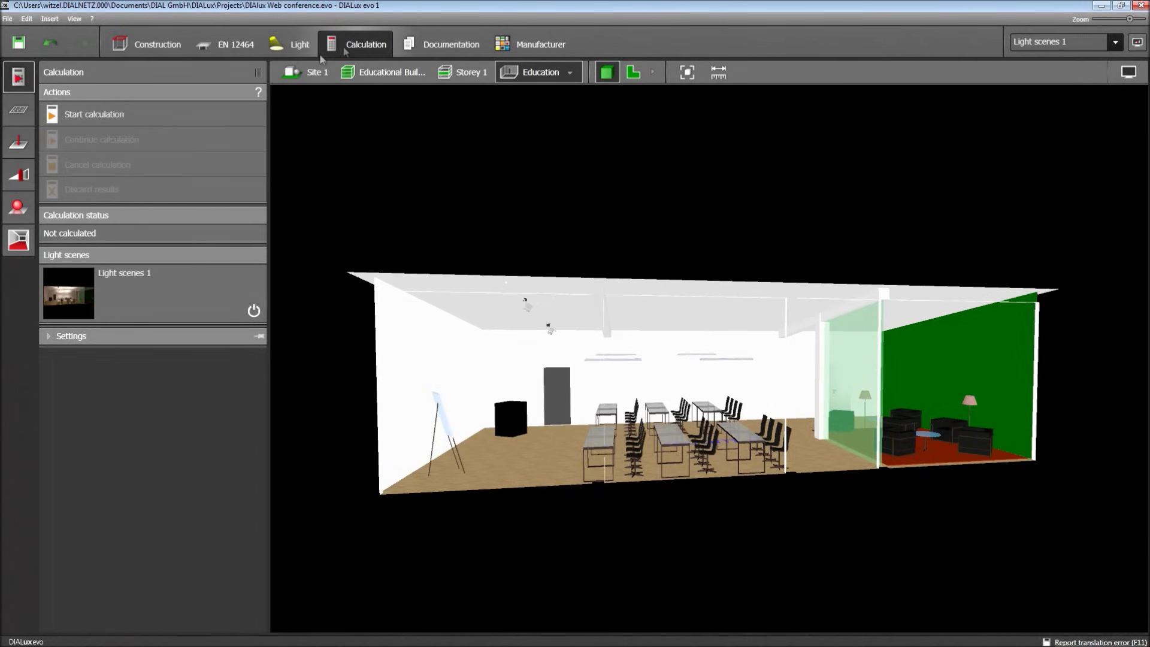
left_click(96, 114)
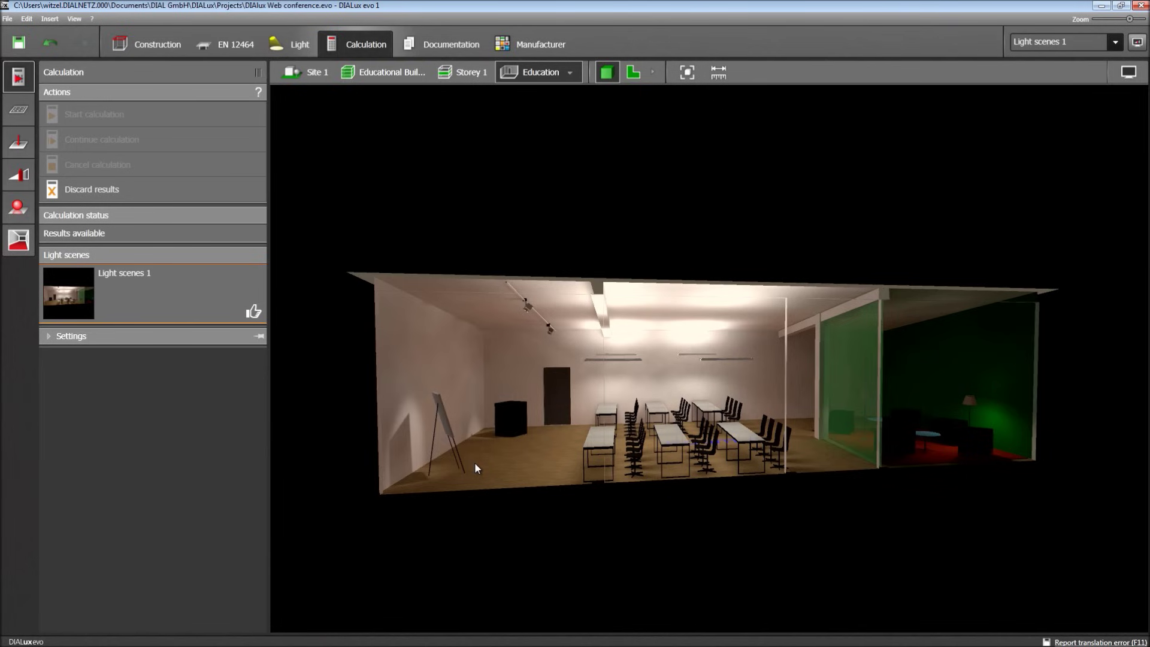
Step: Move out from lit Room 4 to the Storey 1 view, then the whole Site 1 at night
mouse_move(465, 537)
left_mouse_down()
mouse_move(609, 538)
mouse_move(453, 520)
left_mouse_up()
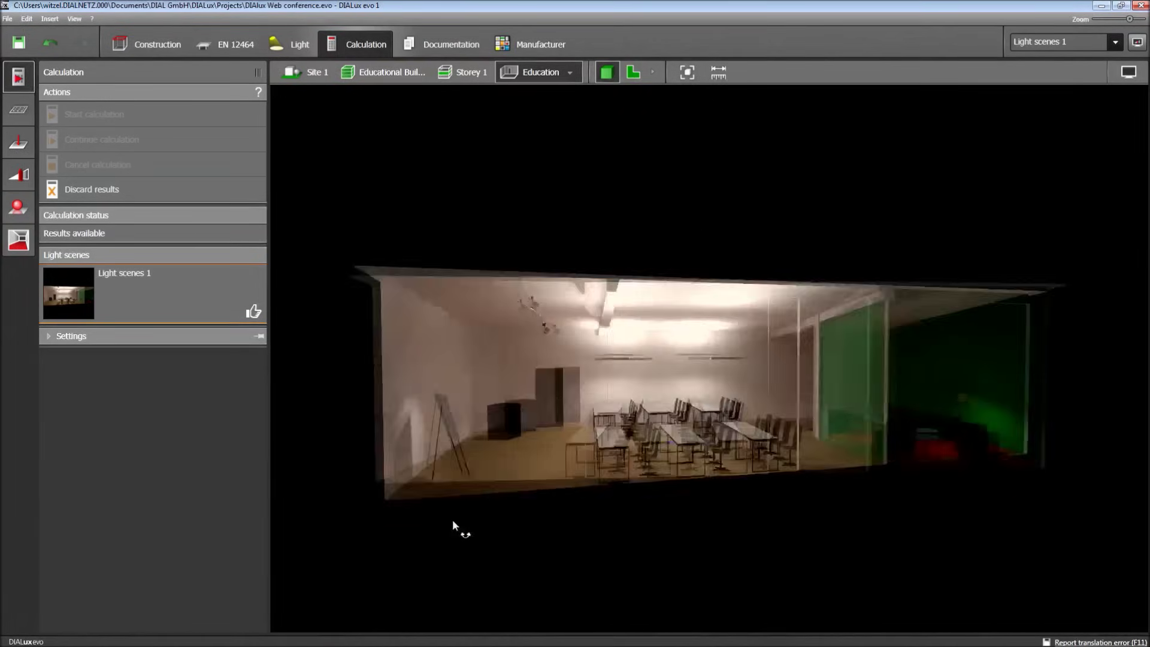
left_click(466, 73)
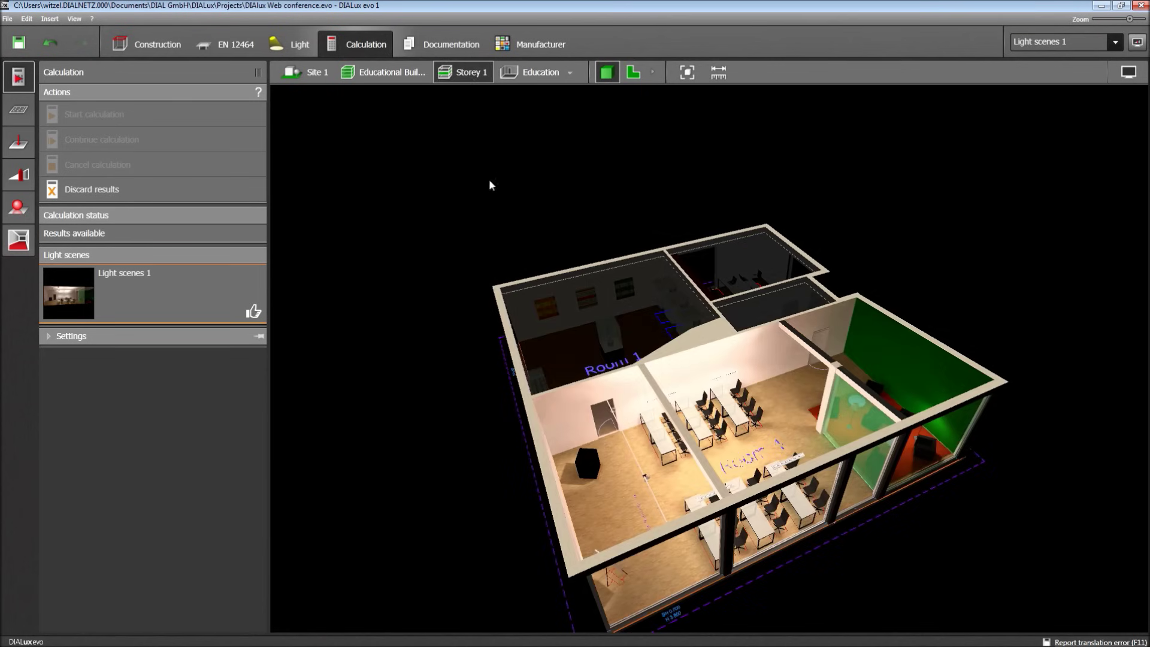
left_click_drag(478, 347, 528, 354)
middle_click_drag(574, 363, 433, 294)
left_click(307, 72)
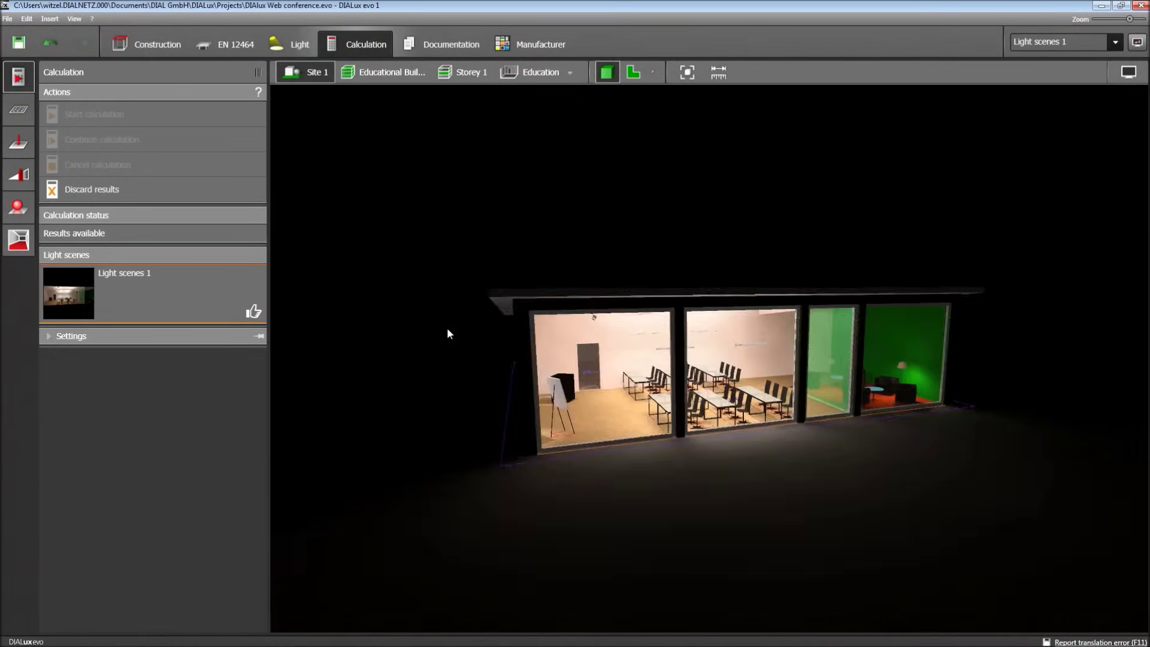
middle_click_drag(487, 431, 456, 423)
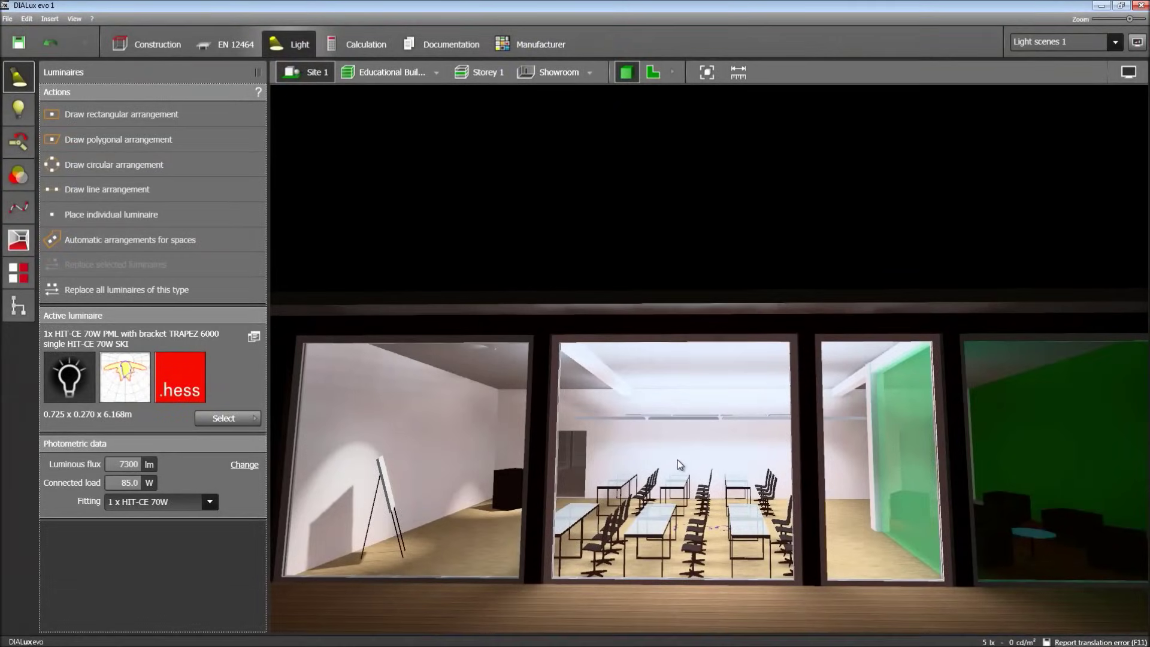
Step: Zoom out and orbit to look down on the night site with the lit building, path and road
scroll(678, 459, "down", 3)
middle_click_drag(650, 476, 997, 402)
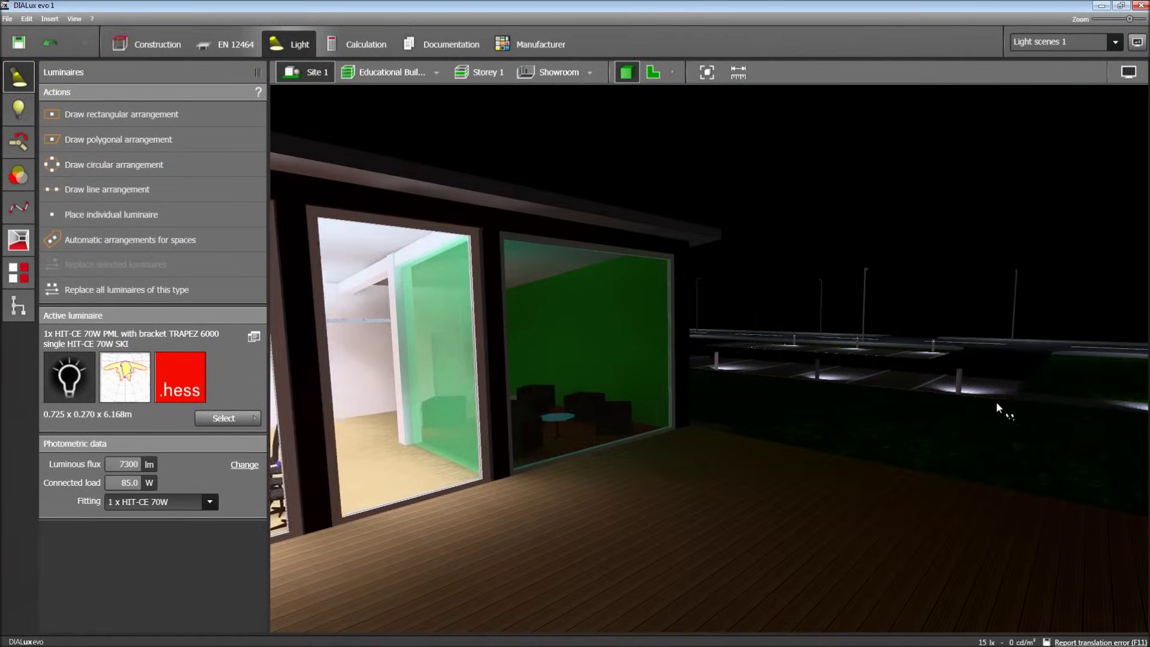
middle_click_drag(926, 431, 897, 218)
middle_click_drag(945, 342, 831, 231)
middle_click_drag(813, 275, 758, 303)
scroll(758, 297, "down", 10)
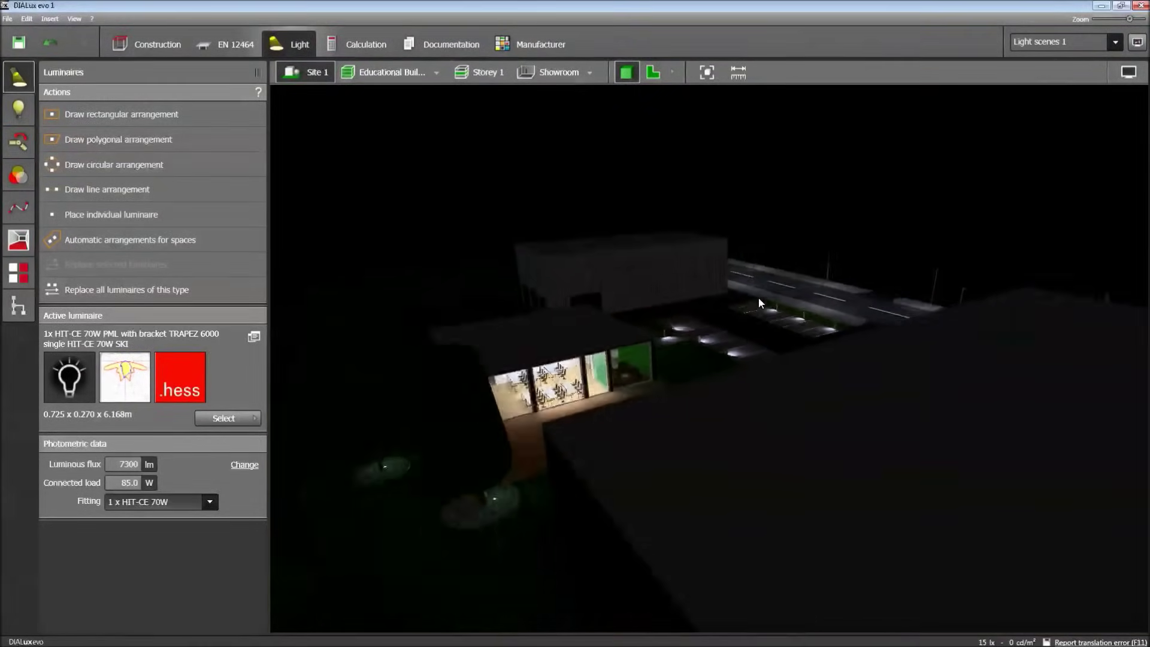
middle_click_drag(832, 299, 739, 383)
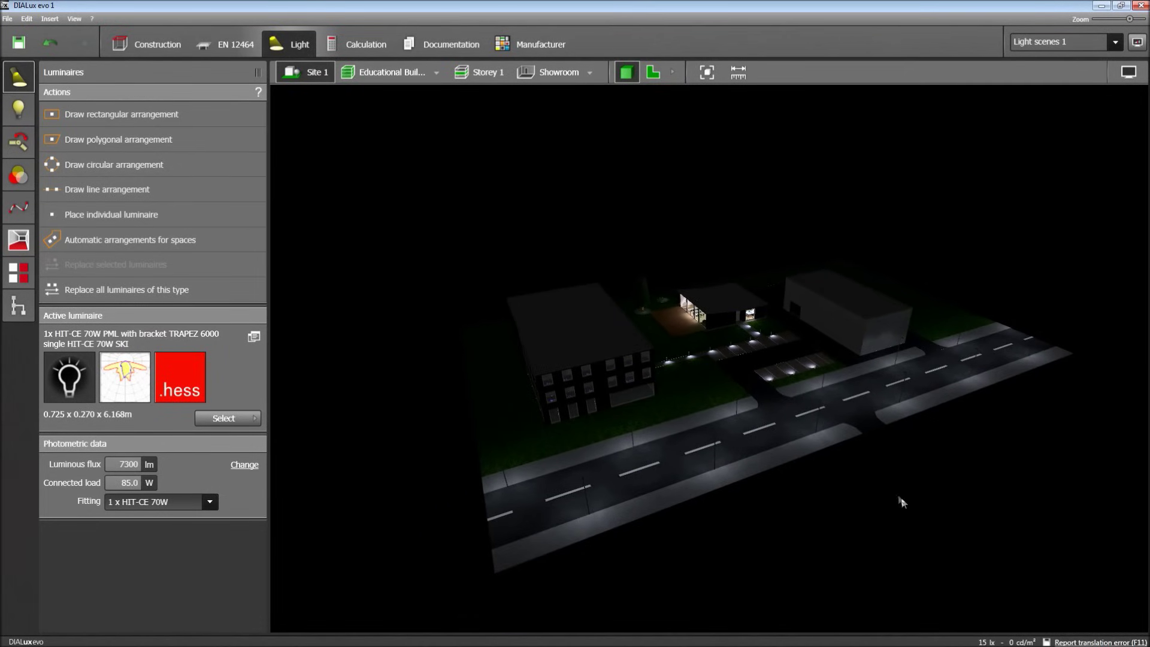